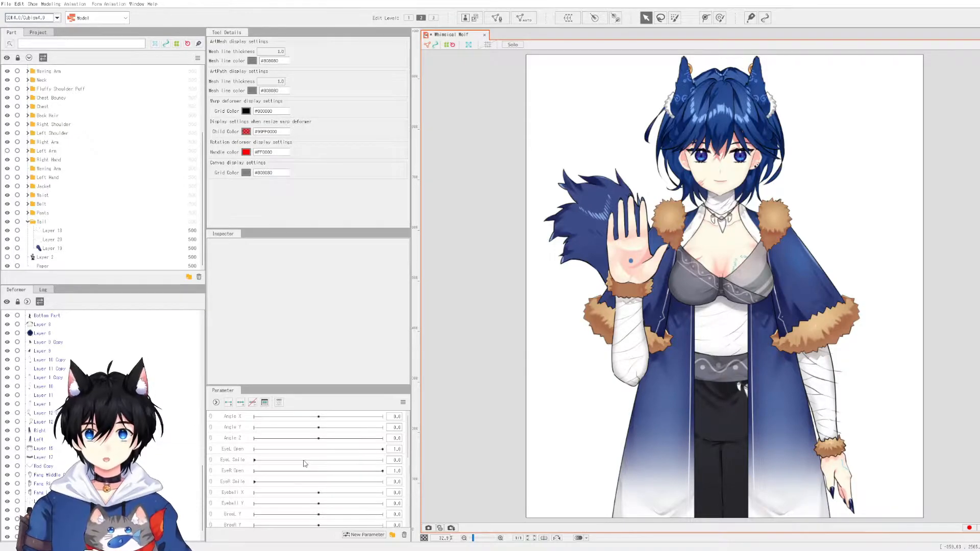
Step: Select the Face mesh and add three keyforms to it on the Angle X parameter
left_click(320, 419)
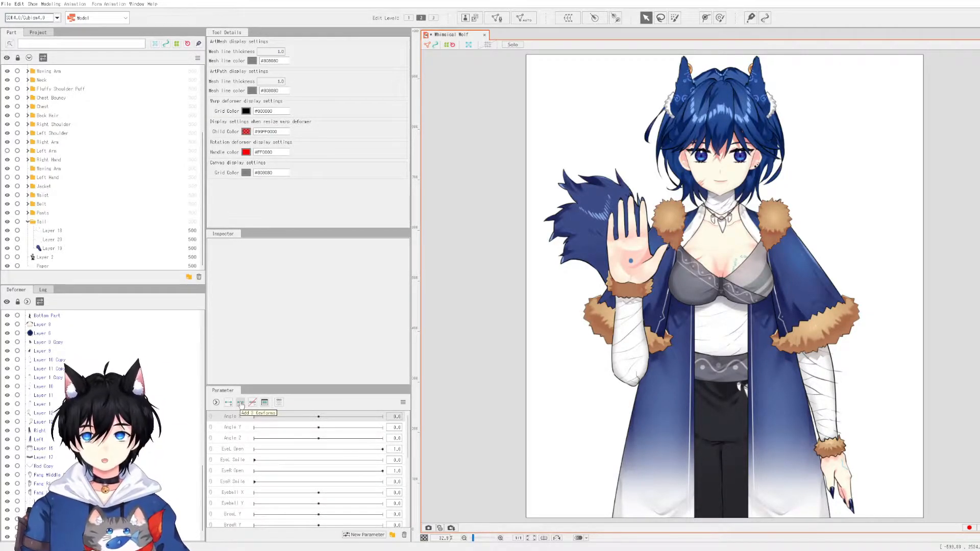
left_click(709, 180)
left_click(241, 403)
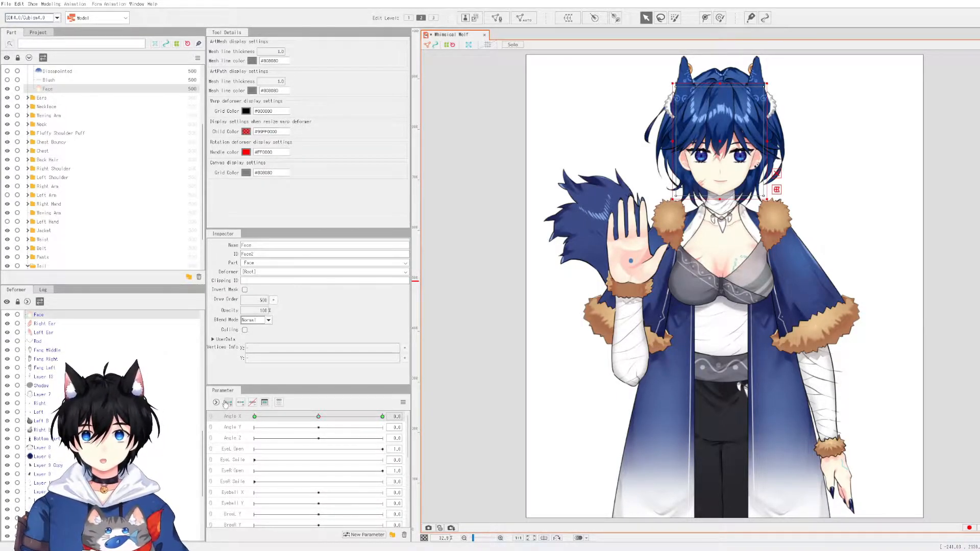
Step: Add an extra Angle X keyform at about 17.7 and shift the Face mesh to the right at that keyform
left_click(397, 417)
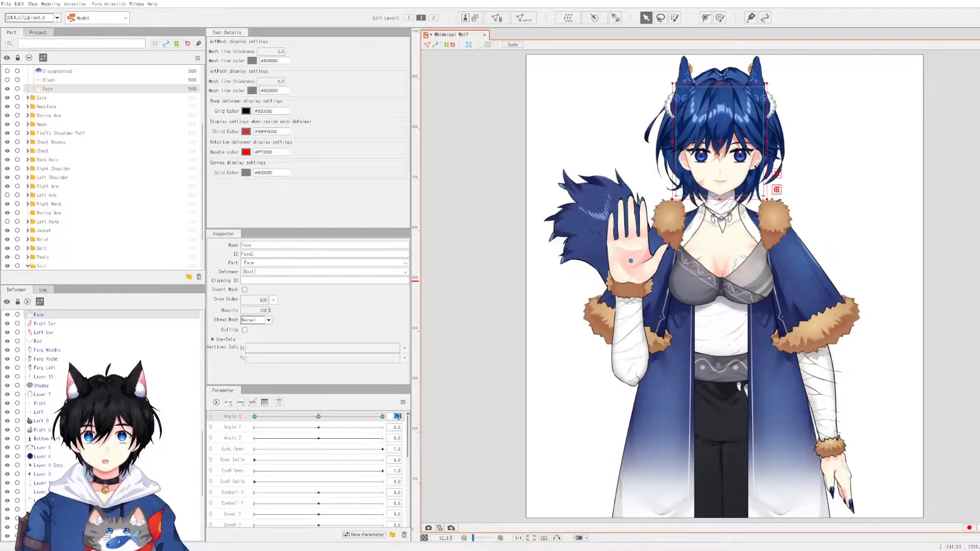
left_click(359, 417)
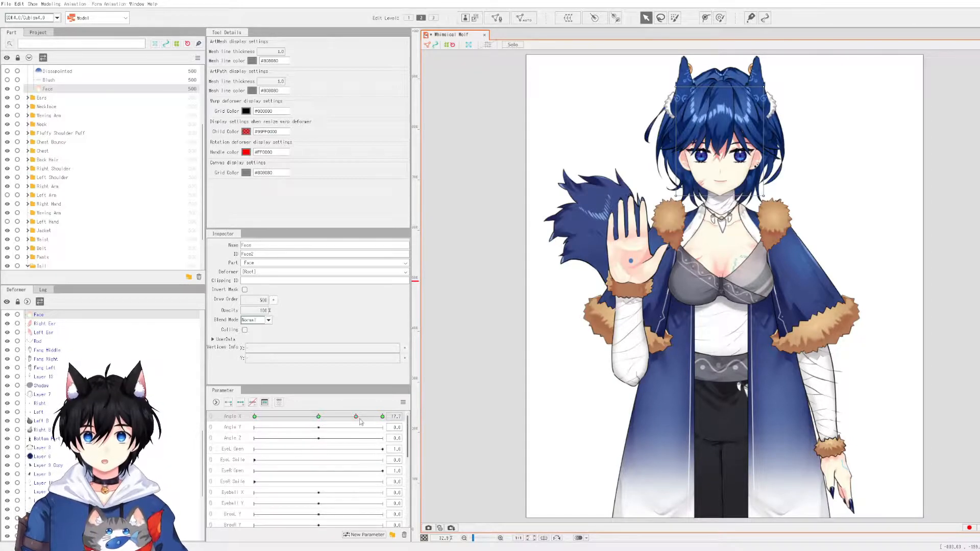
left_click(320, 417)
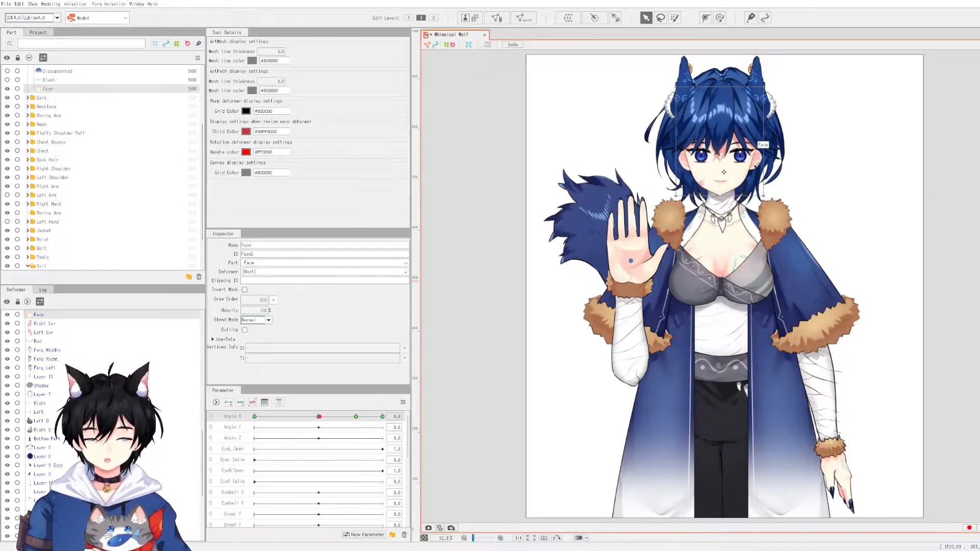
left_click(322, 417)
left_click_drag(321, 418, 355, 419)
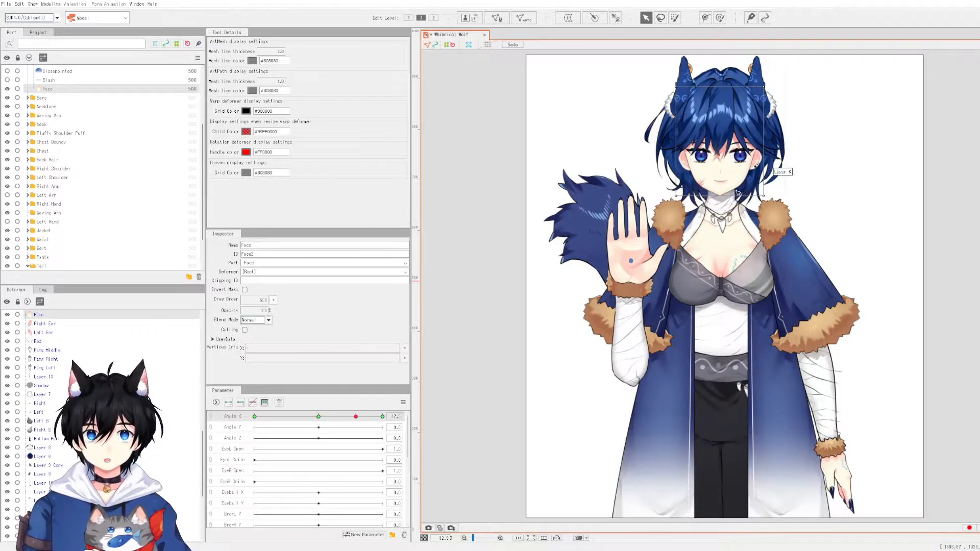
left_click(736, 174)
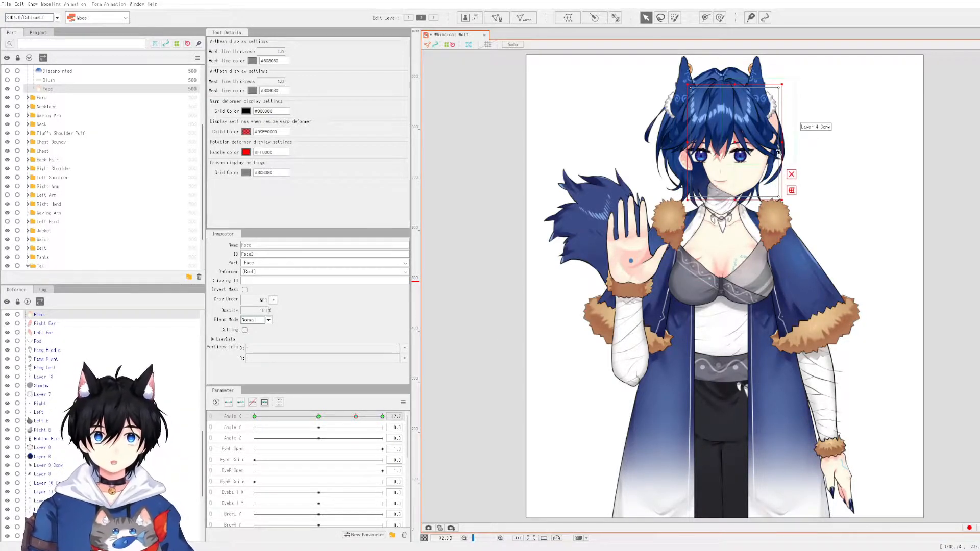
Step: Preview the face movement by sweeping Angle X between the neutral, intermediate and maximum keyforms
mouse_move(355, 417)
left_mouse_down()
mouse_move(320, 416)
mouse_move(356, 424)
left_mouse_up()
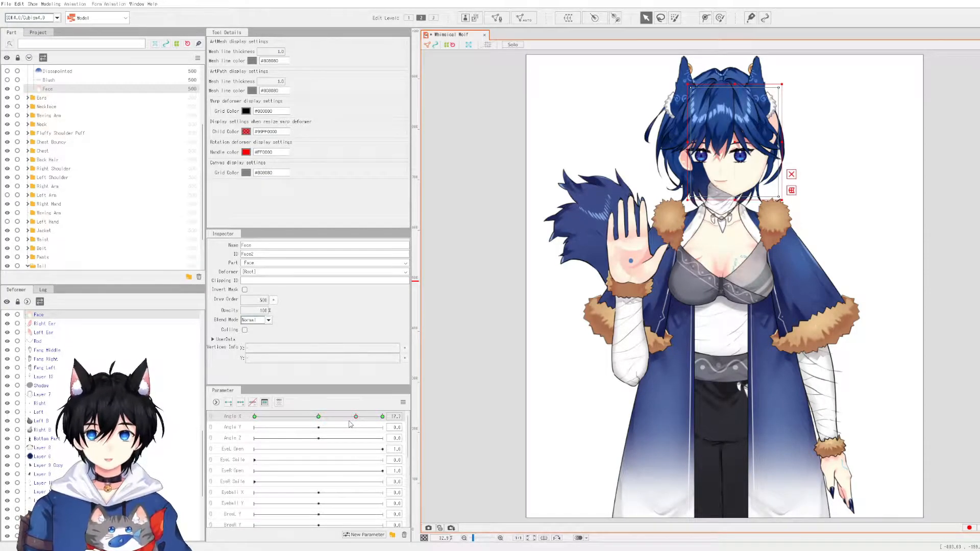
left_click_drag(329, 416, 320, 420)
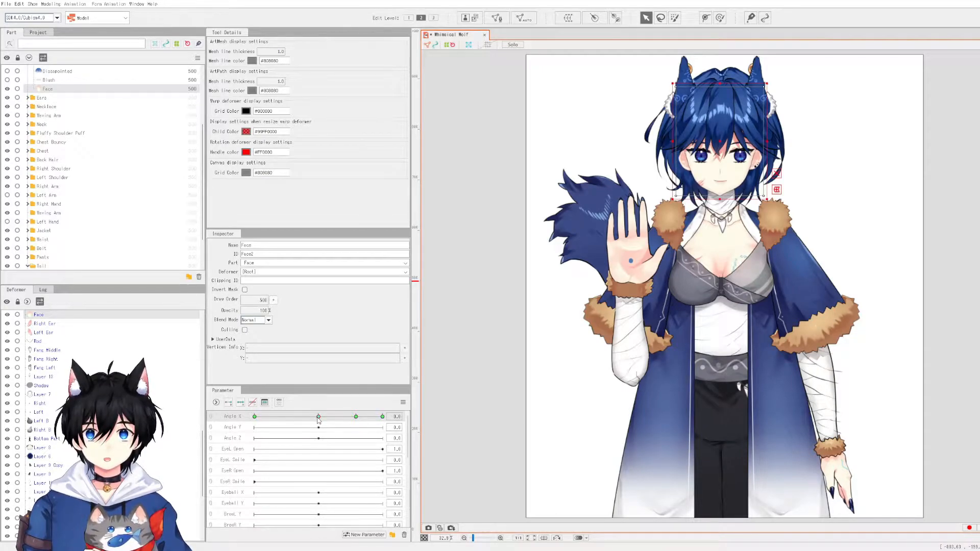
left_click(356, 417)
left_click_drag(355, 419, 356, 418)
left_click(385, 417)
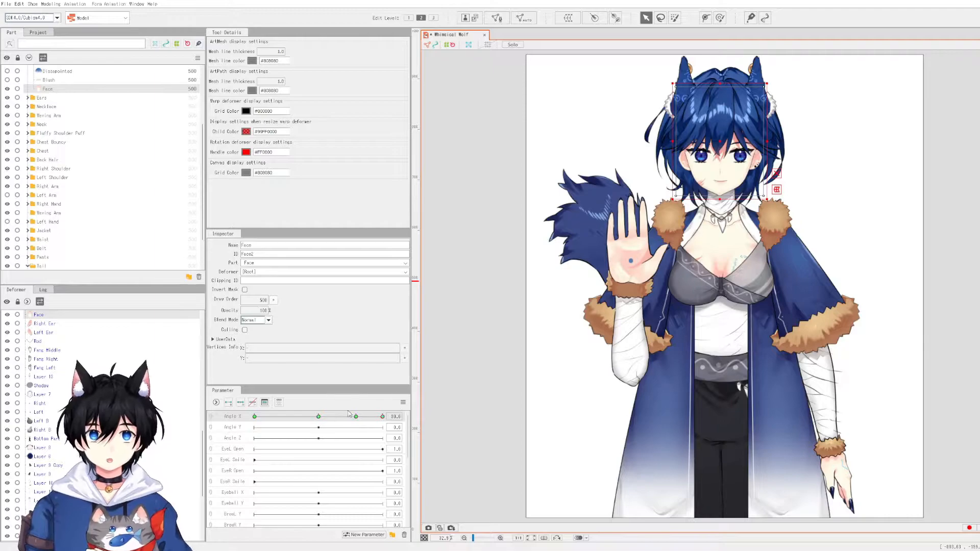
left_click_drag(271, 418, 325, 417)
left_click(356, 417)
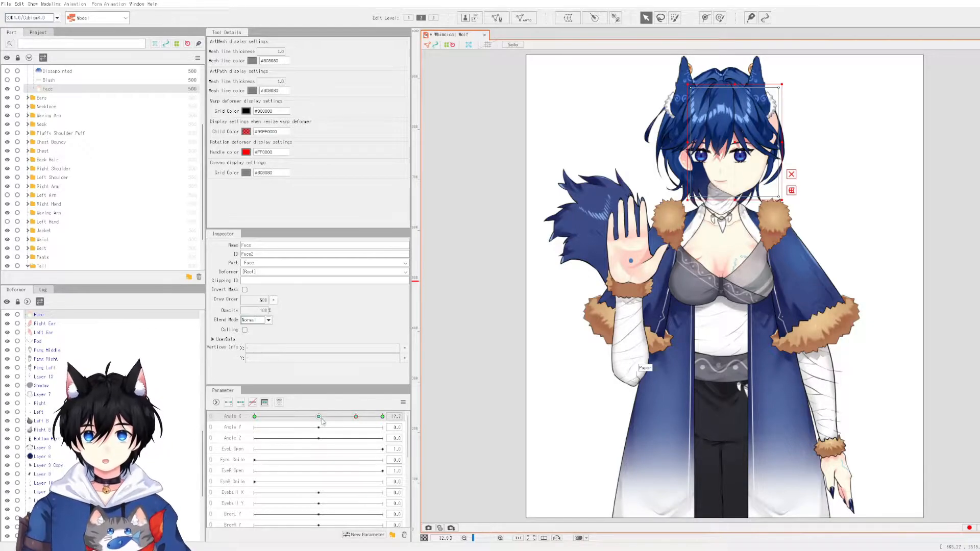
Step: Remove the intermediate Angle X keyform and shift the Face mesh to the right at Angle X 30
left_click(356, 416)
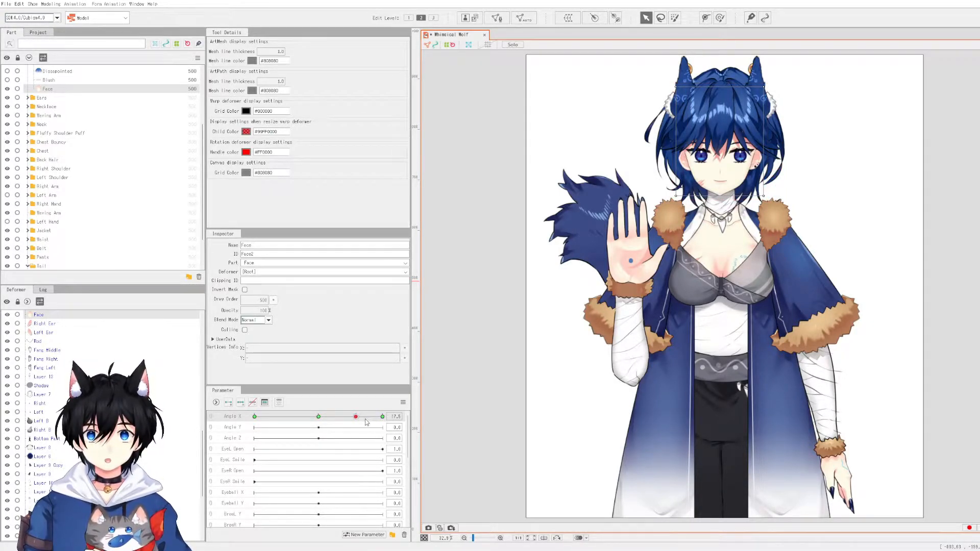
left_click_drag(321, 417, 386, 420)
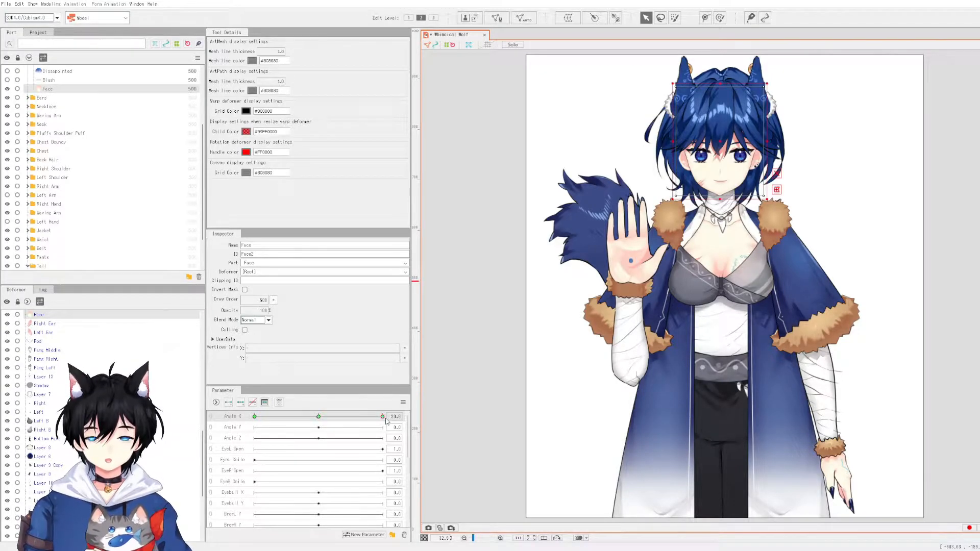
left_click_drag(721, 141, 738, 140)
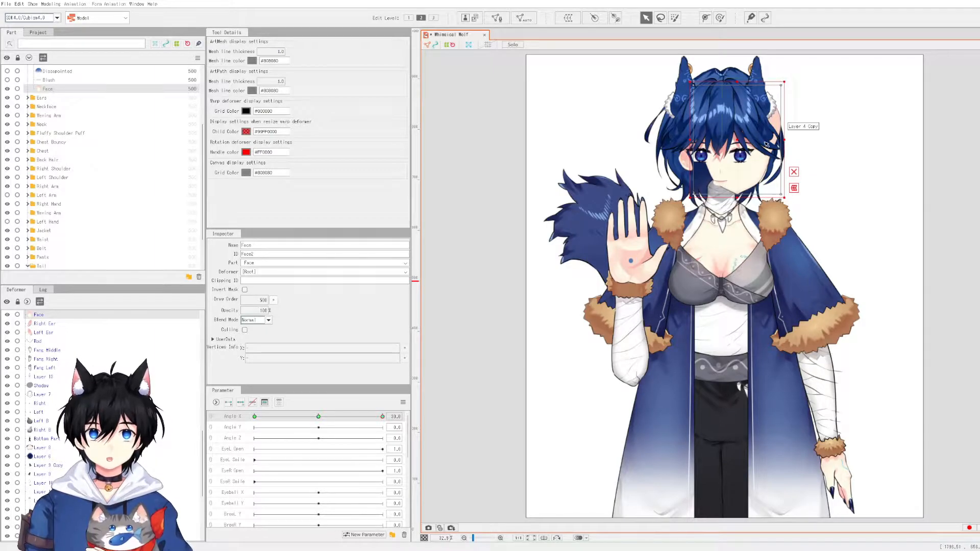
Step: Undo the Face mesh shift together with its Angle X keyforms
mouse_move(365, 419)
left_mouse_down()
mouse_move(326, 419)
mouse_move(389, 416)
mouse_move(323, 420)
mouse_move(399, 424)
mouse_move(250, 425)
mouse_move(392, 411)
mouse_move(305, 400)
mouse_move(497, 416)
left_mouse_up()
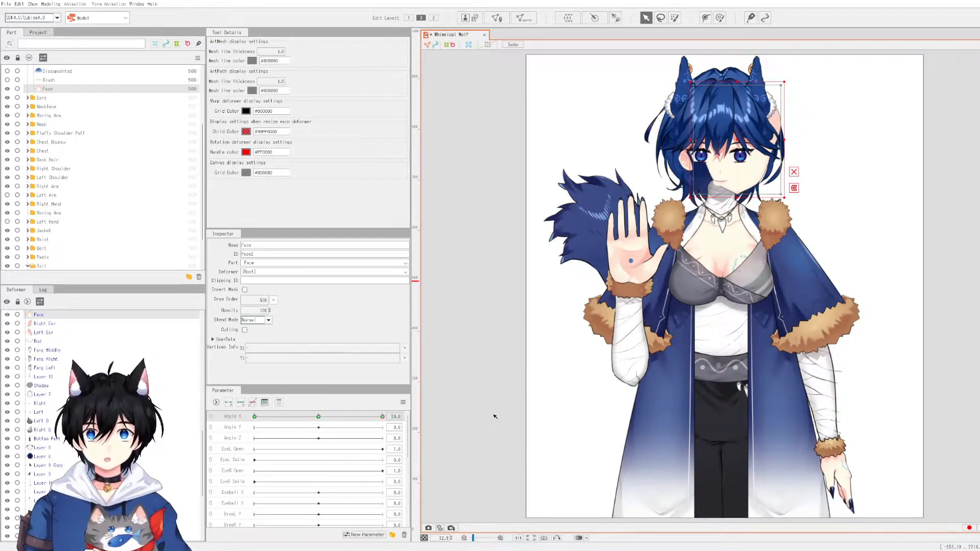
key("ctrl+z")
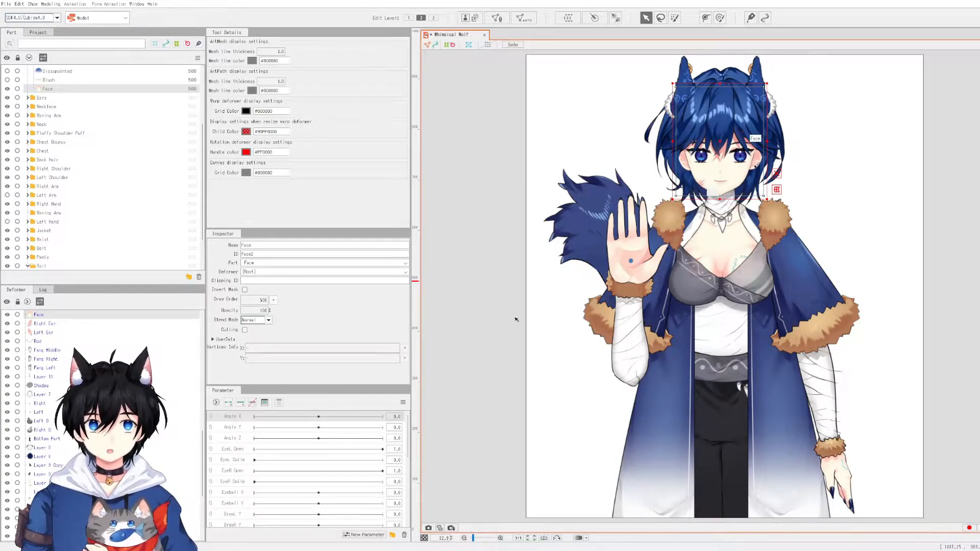
Step: Add three keyforms to the Face mesh on each of Angle X, Angle Y and Angle Z
left_click(240, 403)
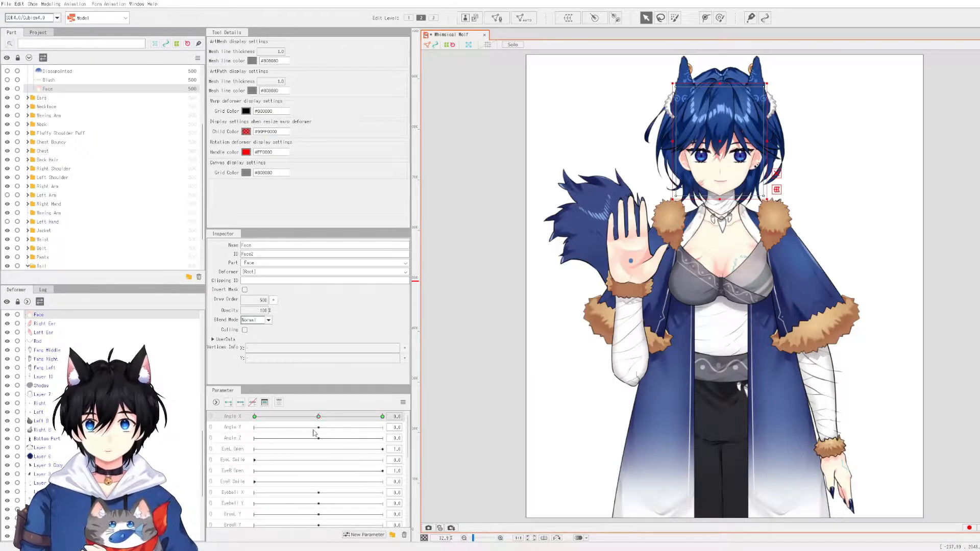
left_click(241, 430)
left_click(241, 404)
left_click(241, 439)
left_click(241, 403)
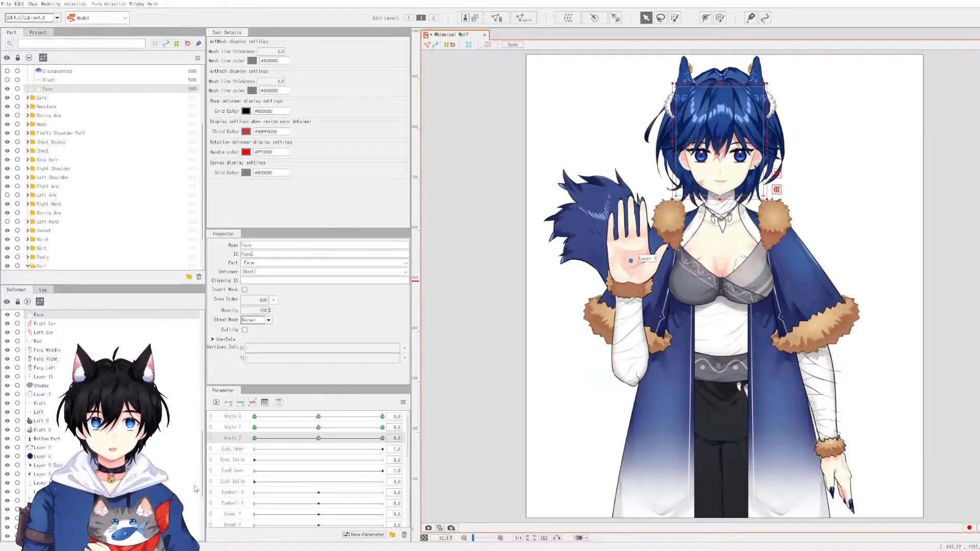
Step: Undo a trial shift at the neutral pose and move the Face mesh to the right at Angle X 30 instead
left_click_drag(718, 145, 741, 145)
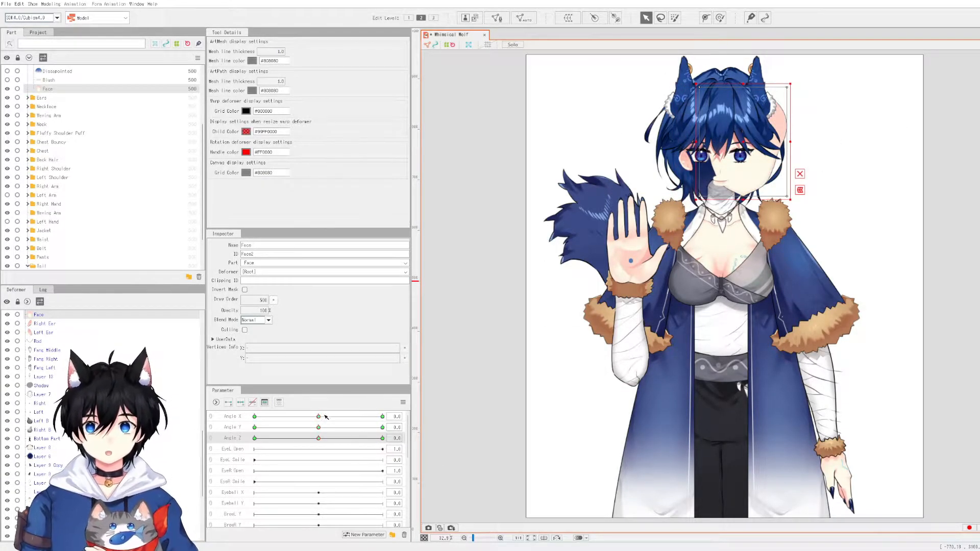
key("ctrl+z")
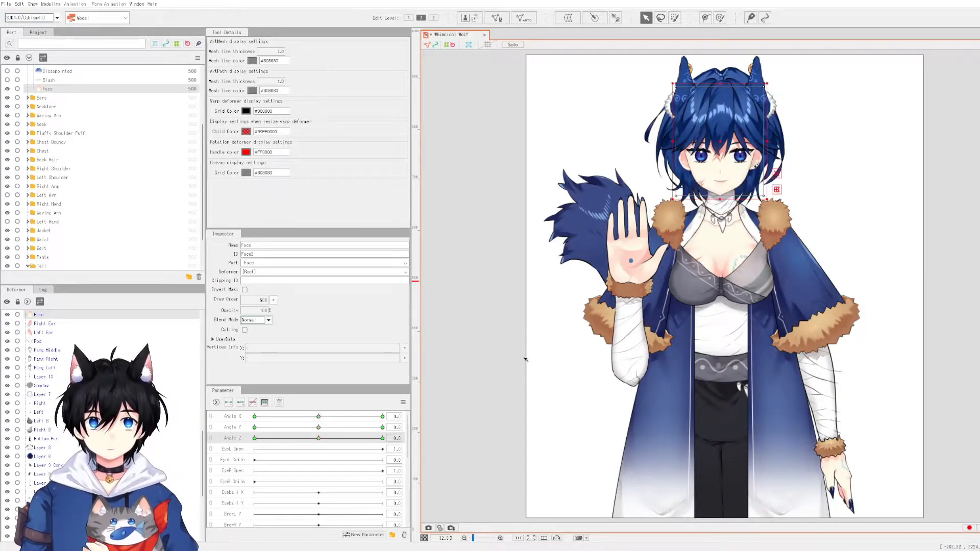
left_click(318, 417)
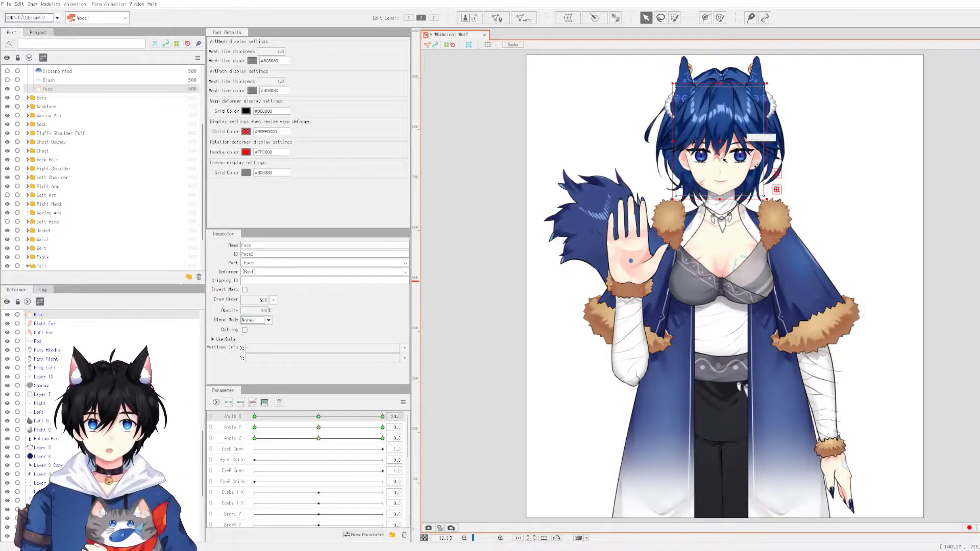
left_click_drag(721, 142, 744, 145)
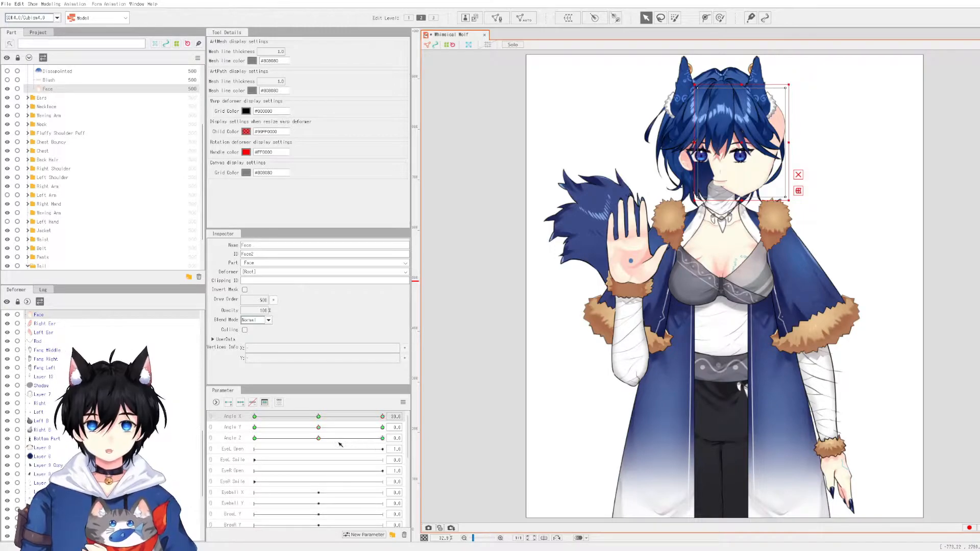
Step: Try Angle Z at its maximum, and undo the Face mesh's keyforms on Angle X, Angle Y and Angle Z
left_click_drag(319, 440, 400, 440)
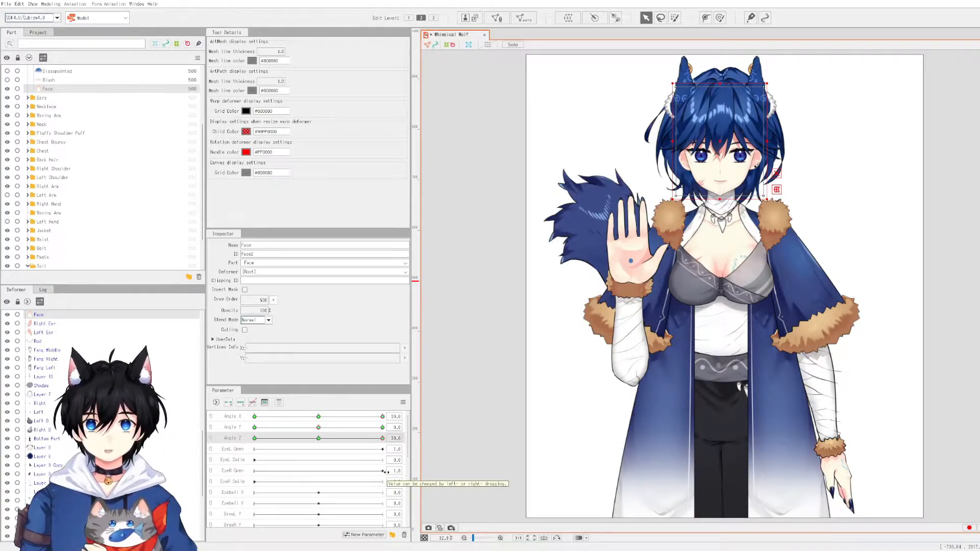
left_click(318, 439)
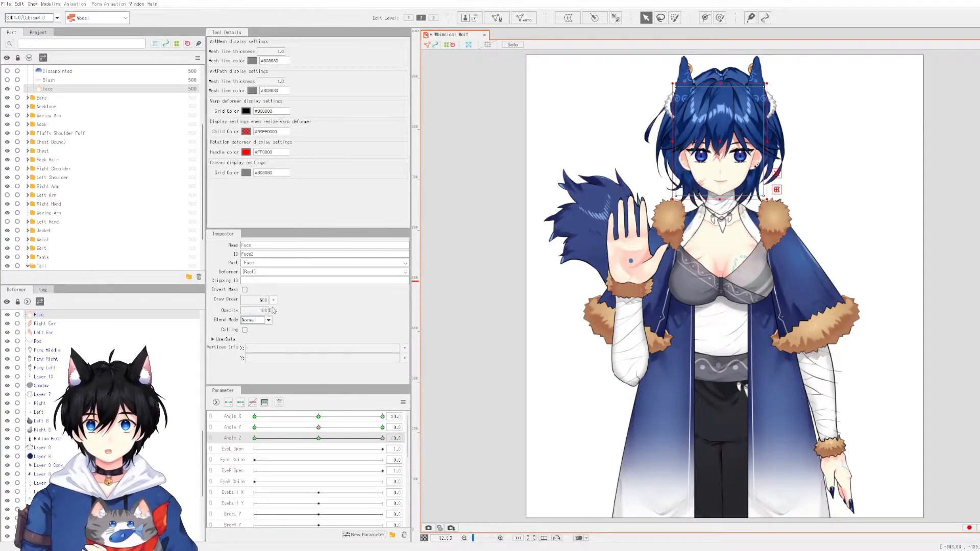
key("ctrl+z")
key("ctrl+z")
key("ctrl+z")
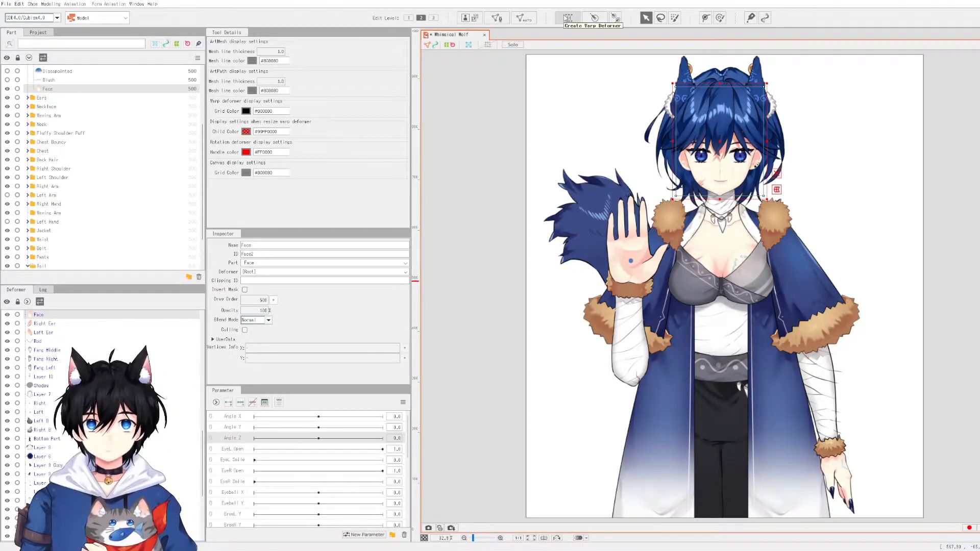
Step: Add three Angle X keyforms to the Face mesh and shift it to the right at Angle X 30
left_click(236, 419)
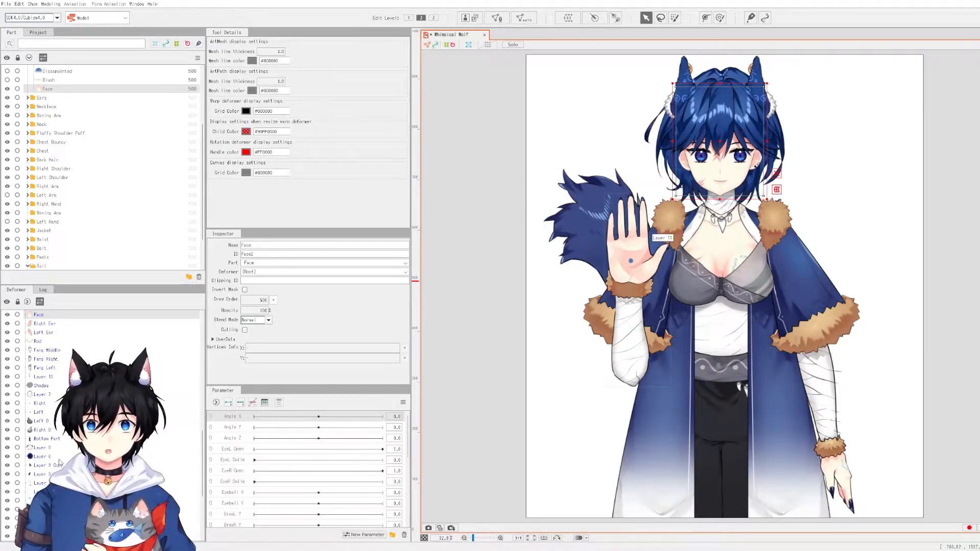
left_click(321, 417)
left_click_drag(322, 418, 383, 417)
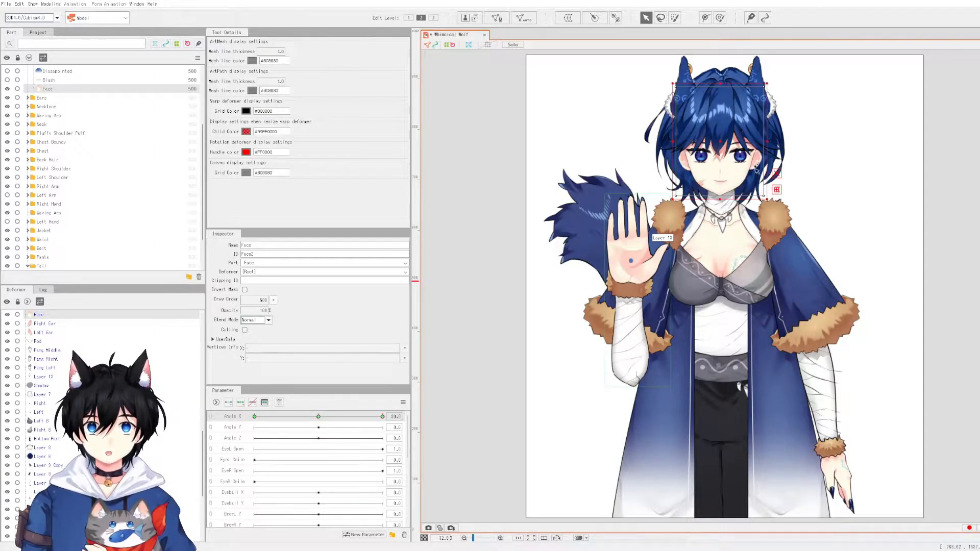
left_click_drag(720, 141, 749, 147)
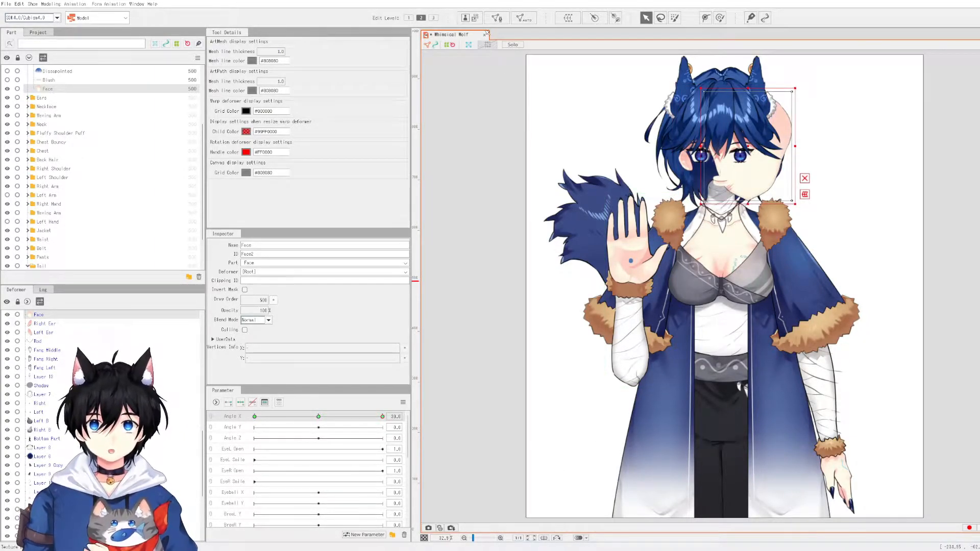
Step: Create a warp deformer around the Face mesh and add three Angle Y keyforms to the deformer
left_click(568, 18)
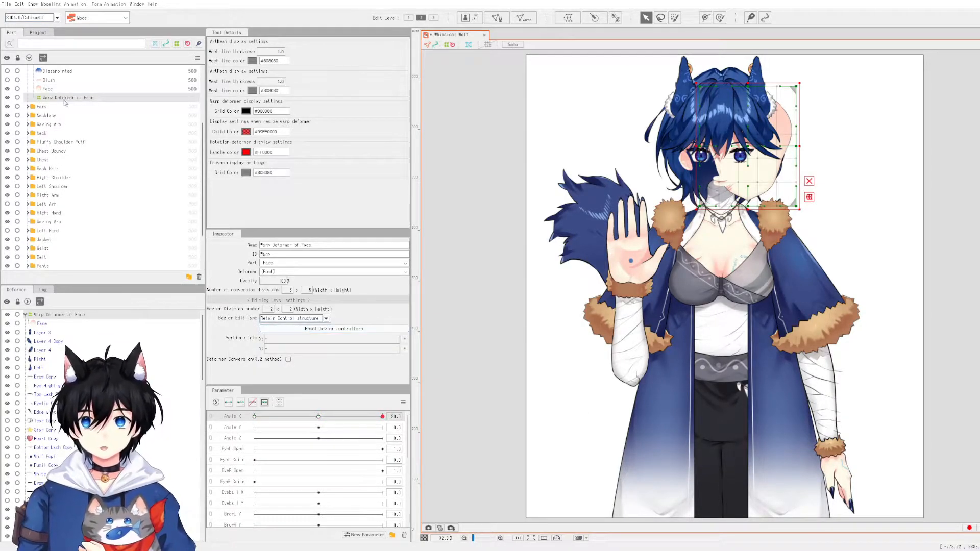
left_click(239, 428)
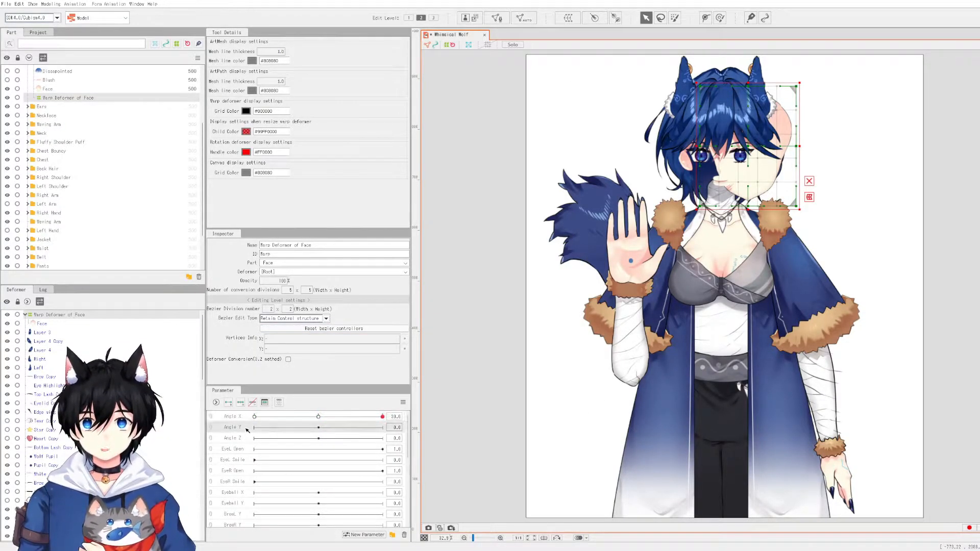
left_click(240, 404)
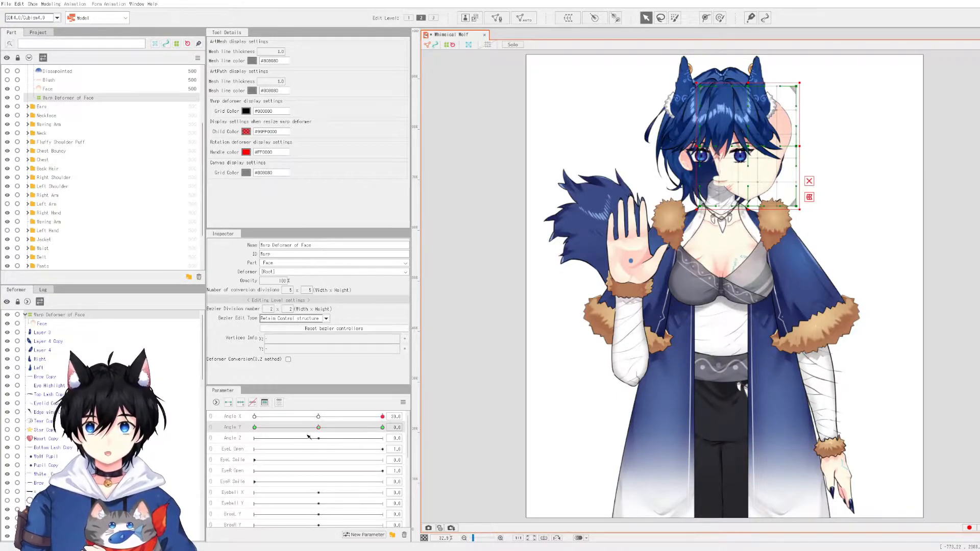
Step: Move the face's warp deformer upward at Angle Y 30
left_click_drag(321, 430, 425, 436)
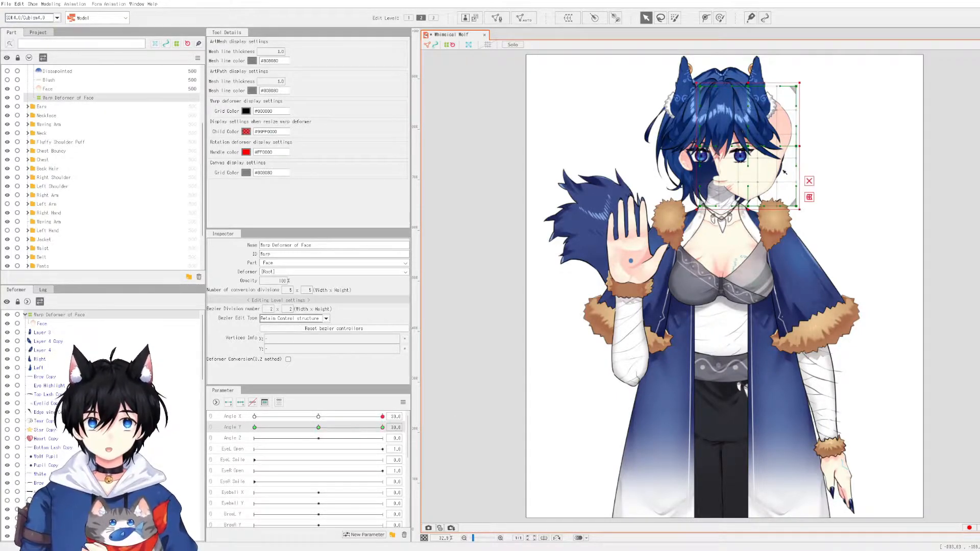
left_click_drag(749, 147, 743, 123)
Step: Reset both Angle X and Angle Y to 0
mouse_move(326, 417)
left_mouse_down()
mouse_move(397, 416)
mouse_move(320, 418)
left_mouse_up()
left_click(397, 417)
type("0")
key("Return")
mouse_move(319, 418)
left_mouse_down()
mouse_move(386, 416)
mouse_move(216, 424)
mouse_move(402, 418)
mouse_move(323, 427)
mouse_move(387, 430)
mouse_move(313, 429)
mouse_move(350, 434)
mouse_move(313, 428)
mouse_move(352, 433)
mouse_move(344, 418)
mouse_move(378, 417)
mouse_move(321, 415)
left_mouse_up()
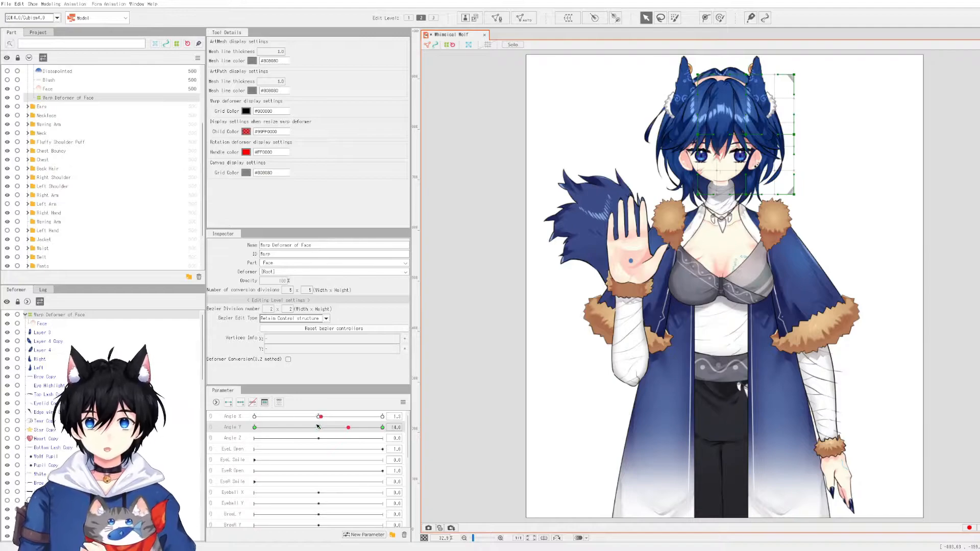
left_click(319, 417)
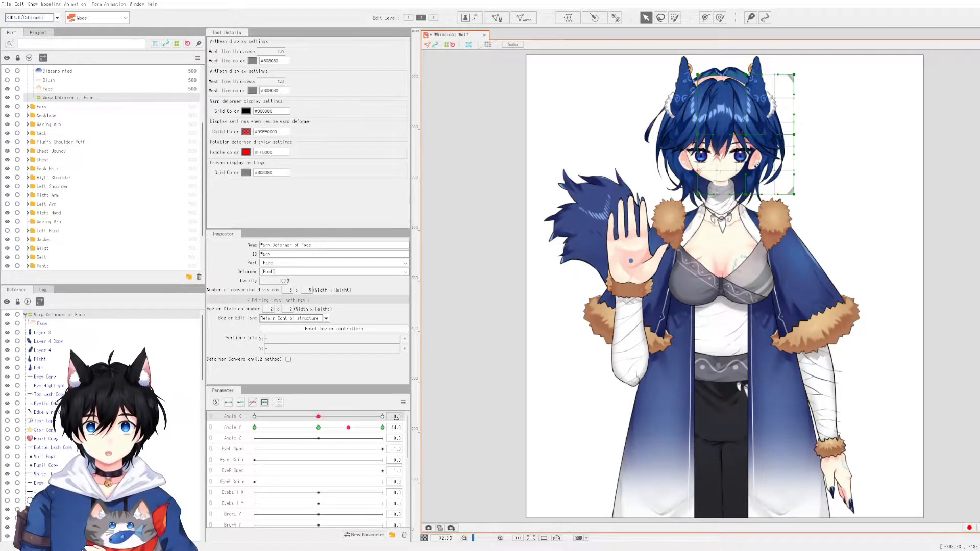
left_click(318, 427)
double_click(397, 427)
type("0")
key("Return")
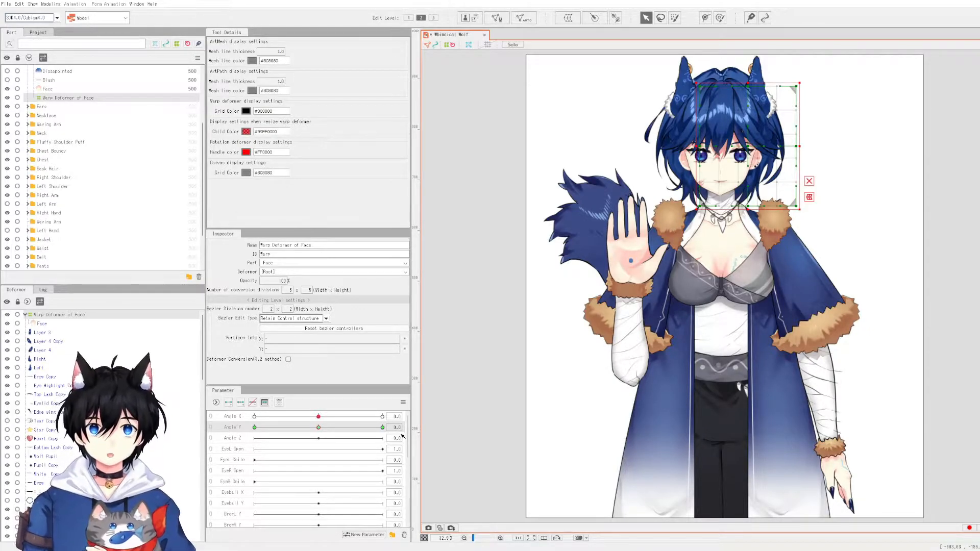
Step: Link the Angle X and Angle Y parameters into one combined grid
left_click(230, 421)
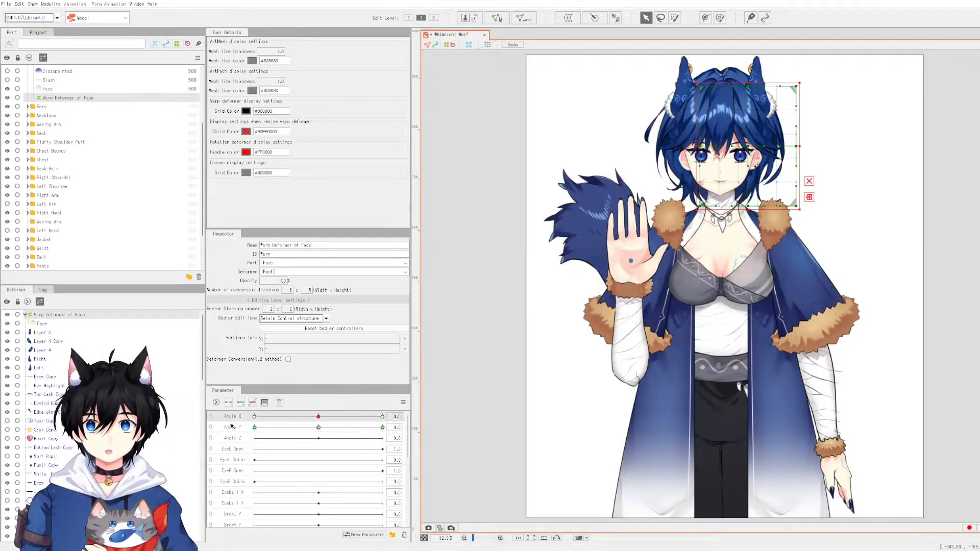
left_click(211, 421)
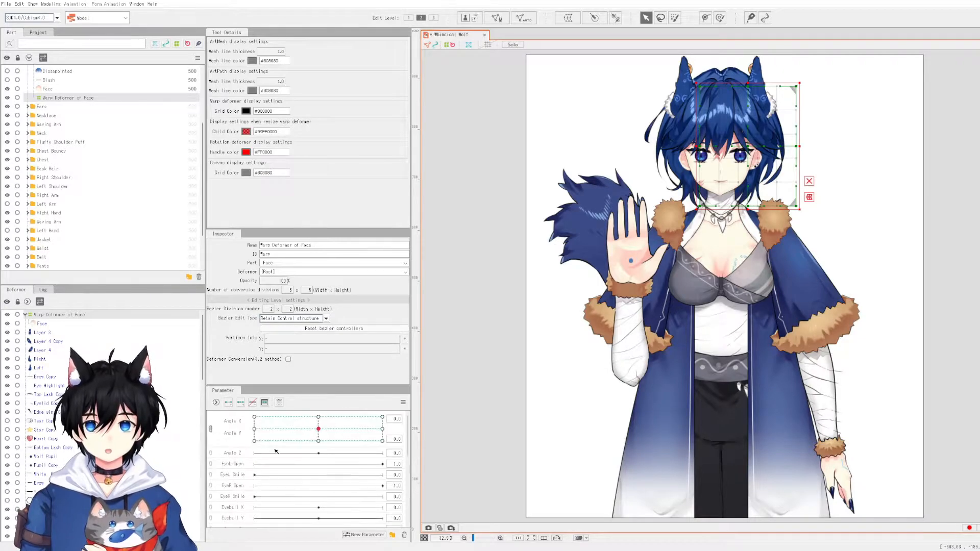
left_click(211, 429)
left_click(211, 420)
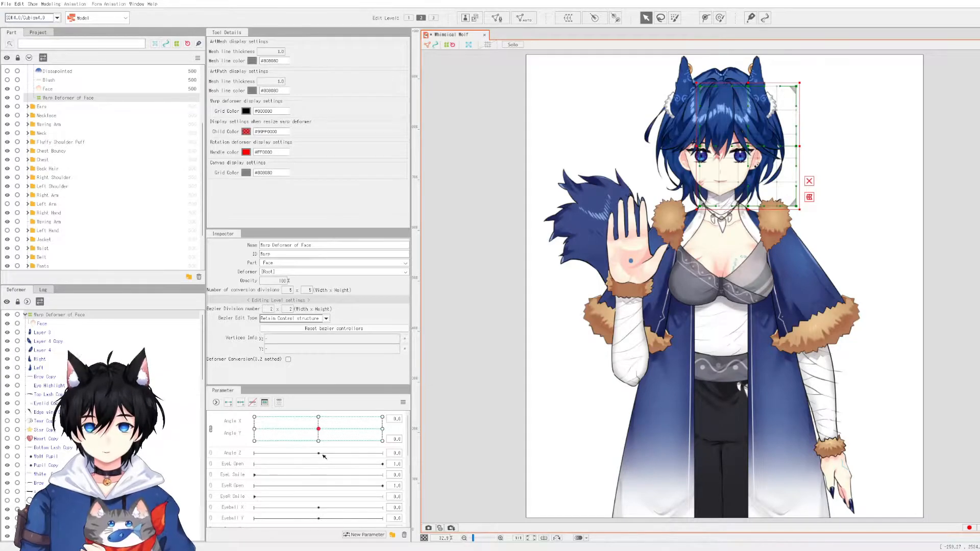
Step: Delete the face's warp deformer and unlink Angle X from Angle Y
left_click(243, 455)
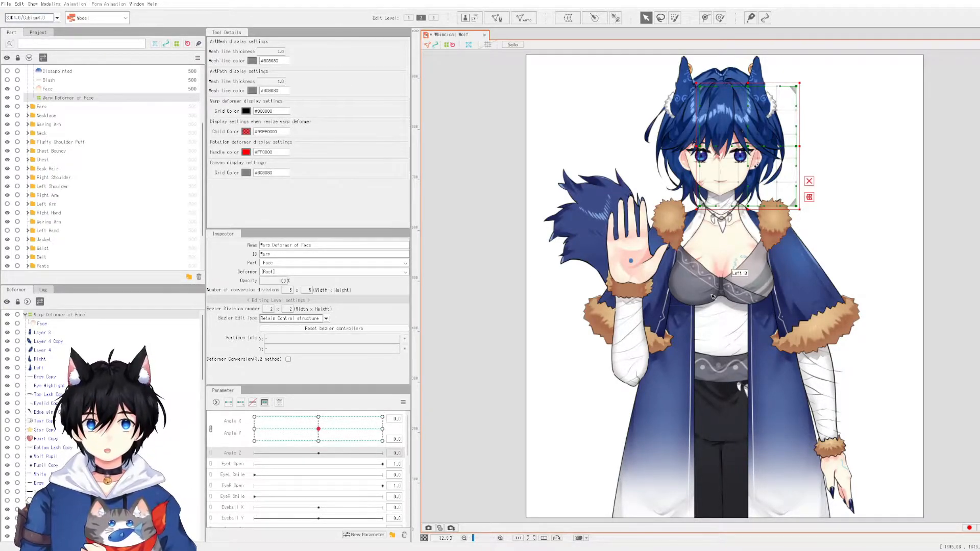
key("Delete")
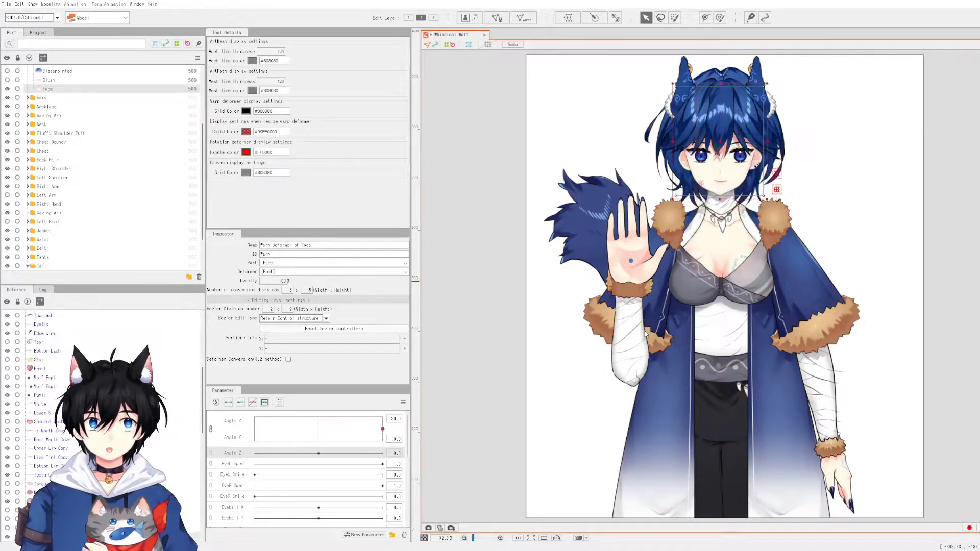
left_click(210, 428)
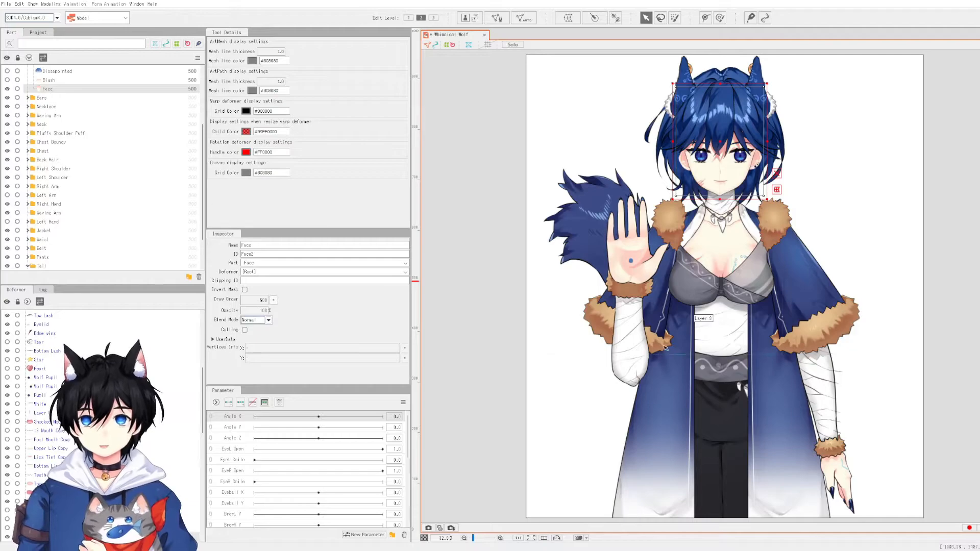
Step: Create a warp deformer named Warp Deformer of Mouth around all the meshes in the Mouth folder
scroll(95, 150, "up", 2)
scroll(95, 150, "up", 4)
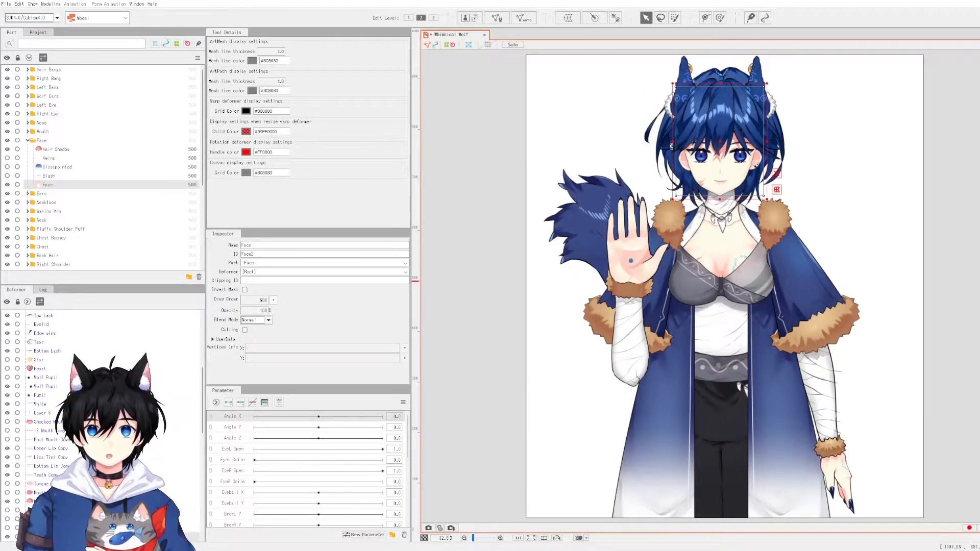
left_click(28, 131)
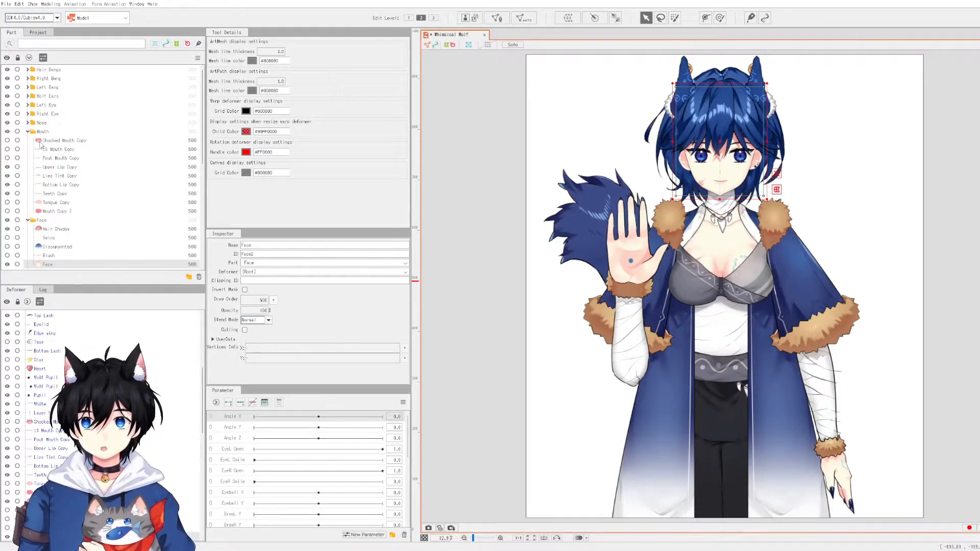
left_click(60, 141)
left_click(58, 212, "shift")
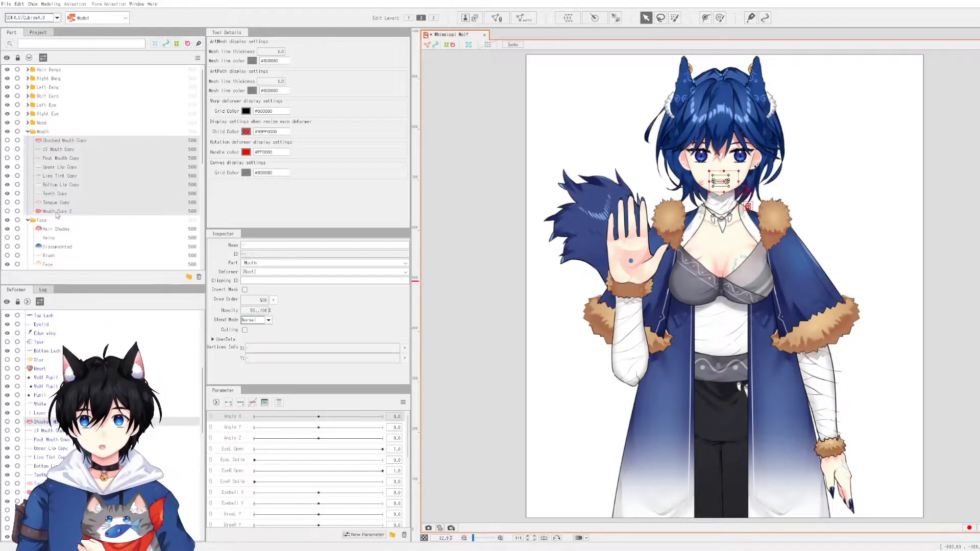
left_click(569, 17)
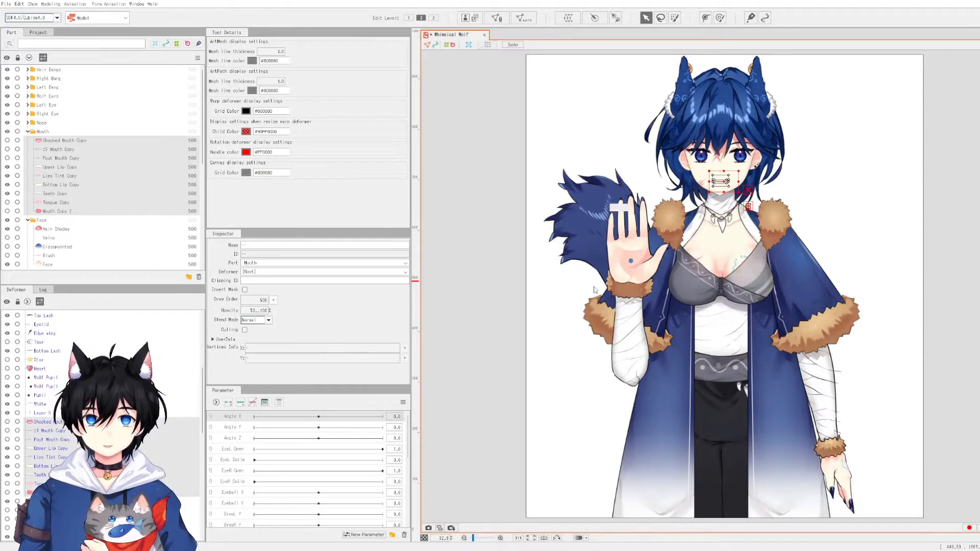
Step: Create a warp deformer named Warp Deformer of Eyes around all the Left Eye and Right Eye meshes
scroll(128, 207, "down", 5)
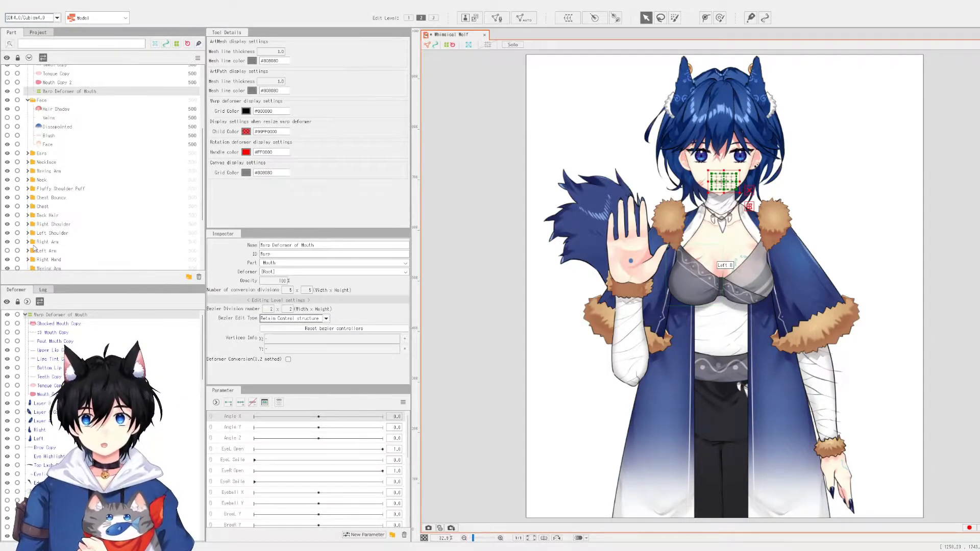
scroll(35, 244, "down", 1)
scroll(40, 204, "up", 5)
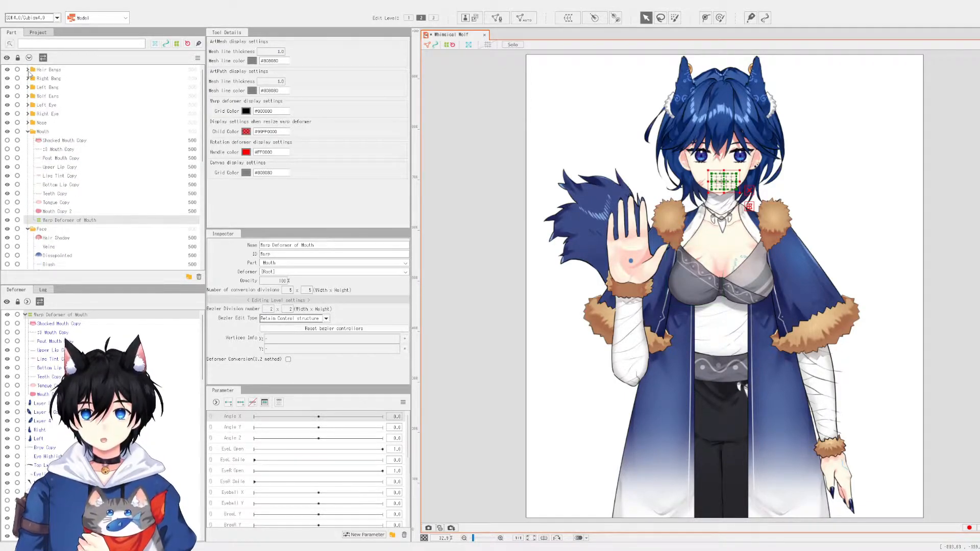
left_click(28, 96)
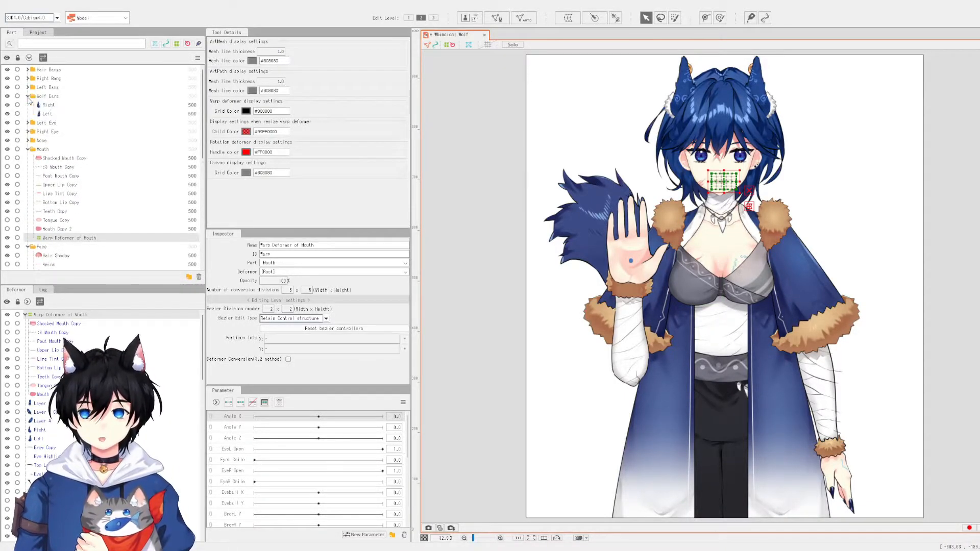
left_click(53, 108)
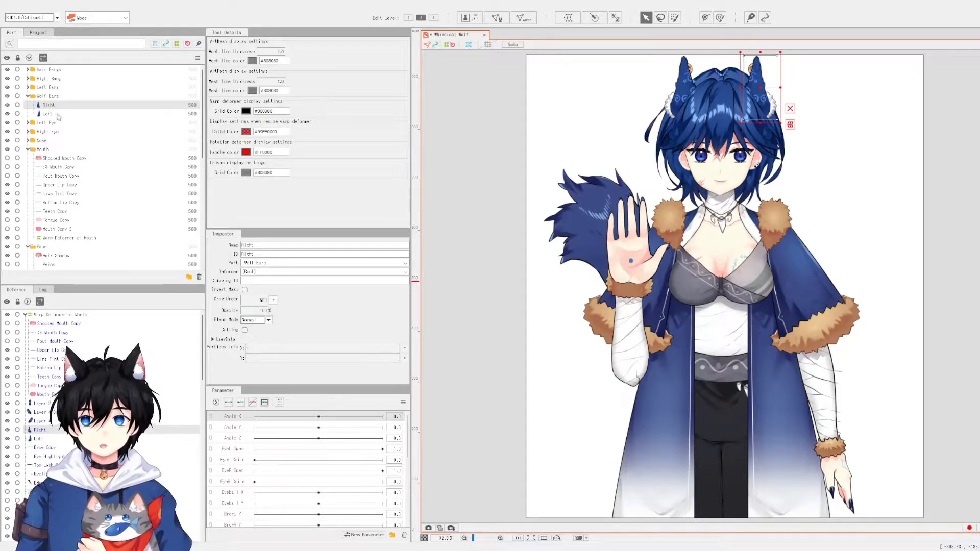
left_click(28, 122)
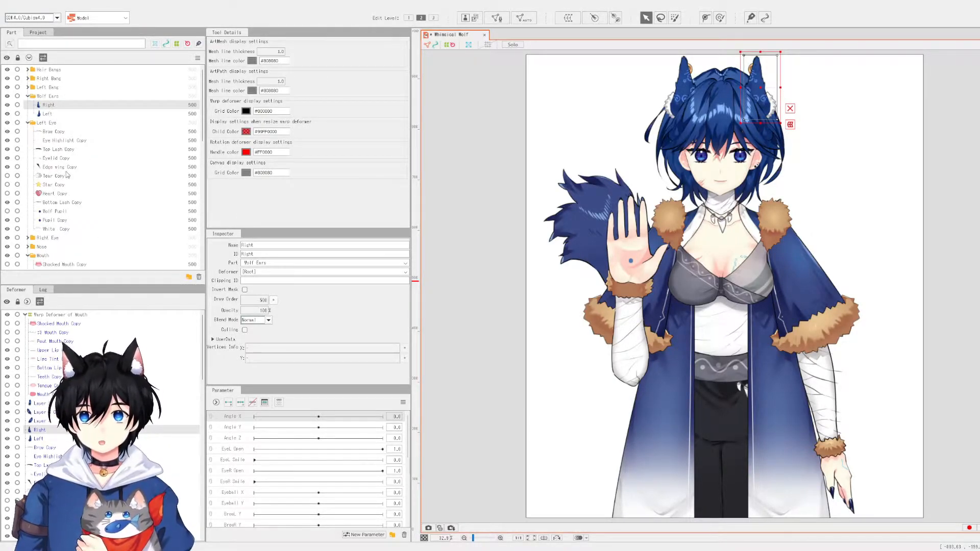
left_click(64, 136)
left_click(29, 238)
scroll(44, 225, "down", 5)
left_click(47, 210, "shift")
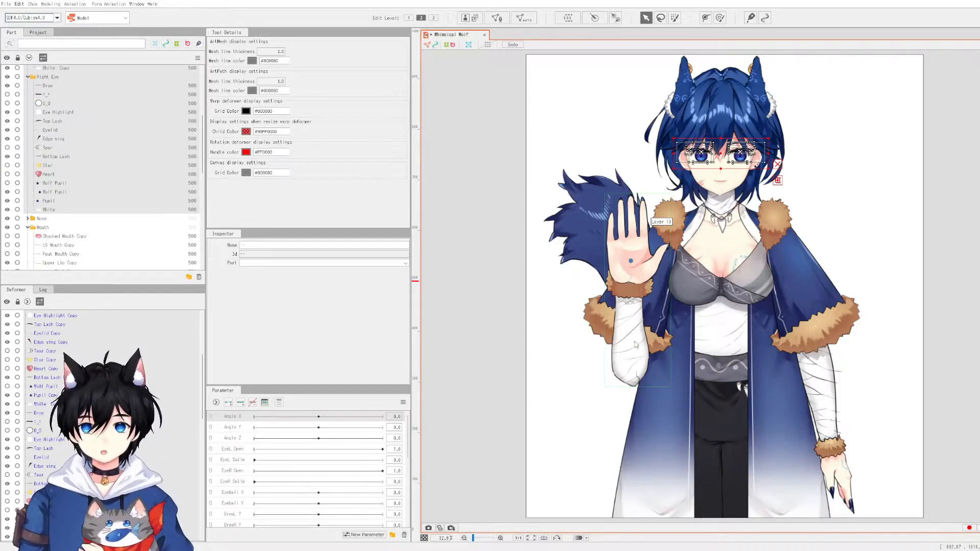
left_click(616, 418)
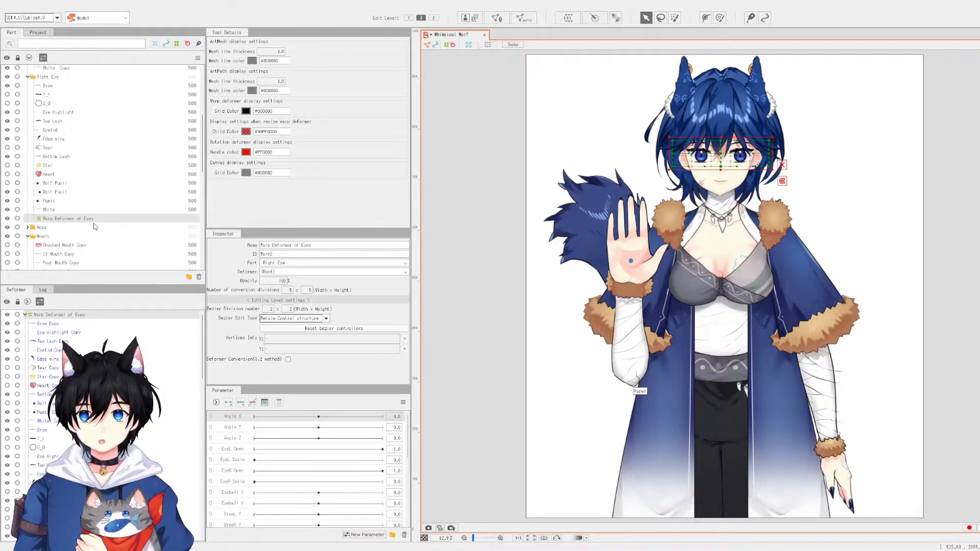
Step: Create a warp deformer named Warp Deformer of Face around all meshes from Hair Shadow to Face
scroll(94, 228, "down", 7)
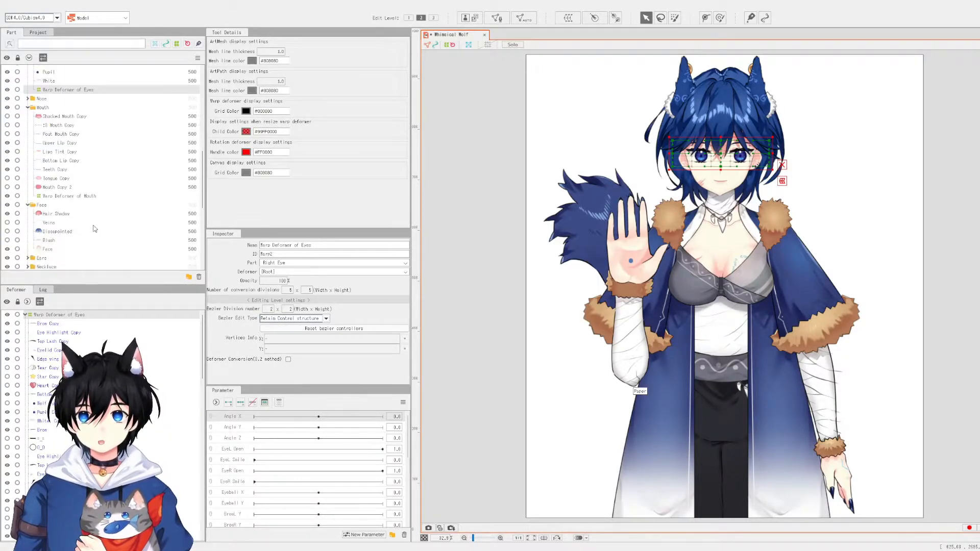
left_click(48, 185)
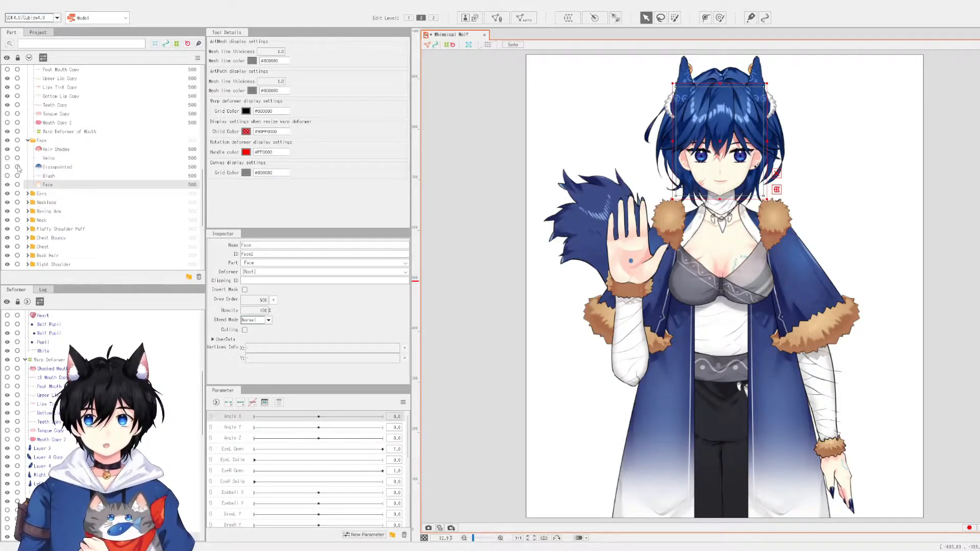
left_click(61, 149, "shift")
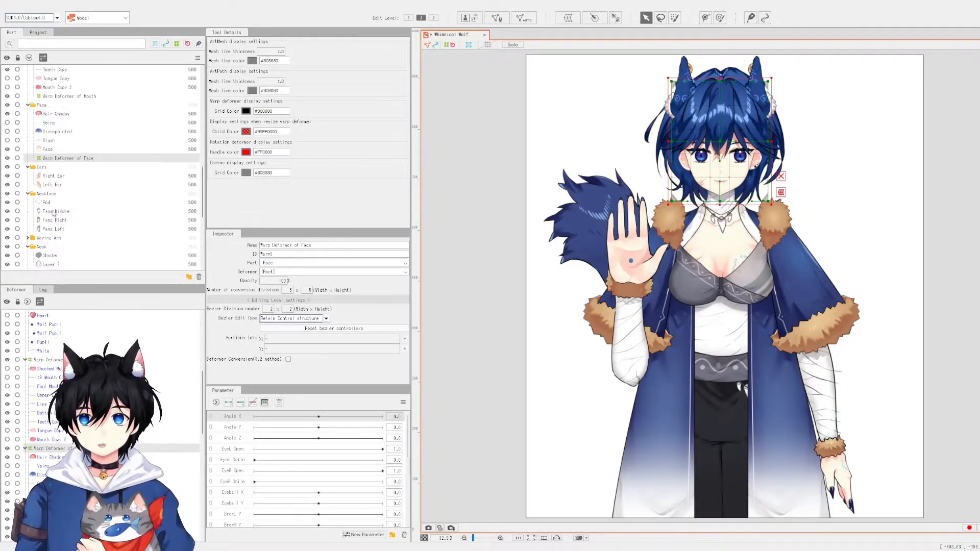
Step: Create a warp deformer named Warp Deformer of Ears around the Right Ear and Left Ear meshes
scroll(57, 206, "up", 2)
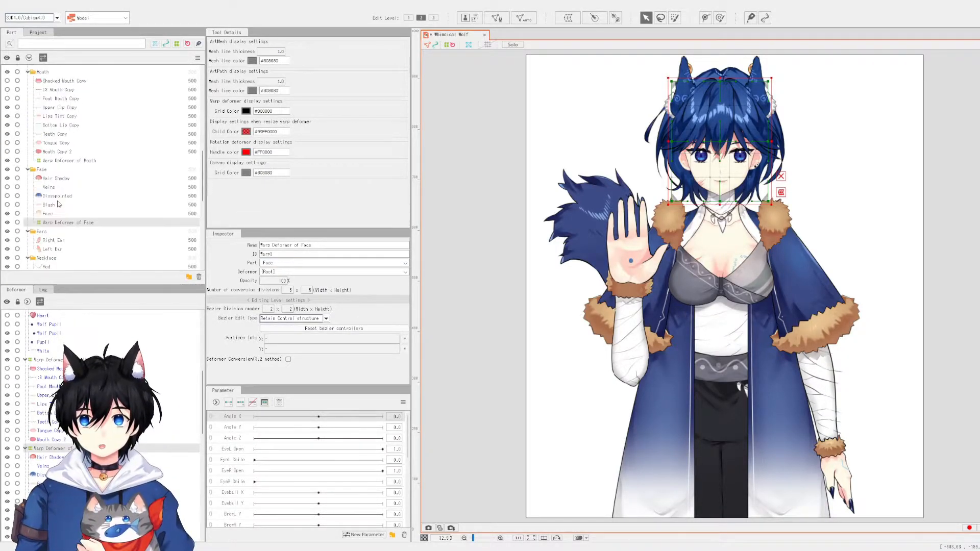
left_click(62, 241)
left_click(62, 251, "ctrl")
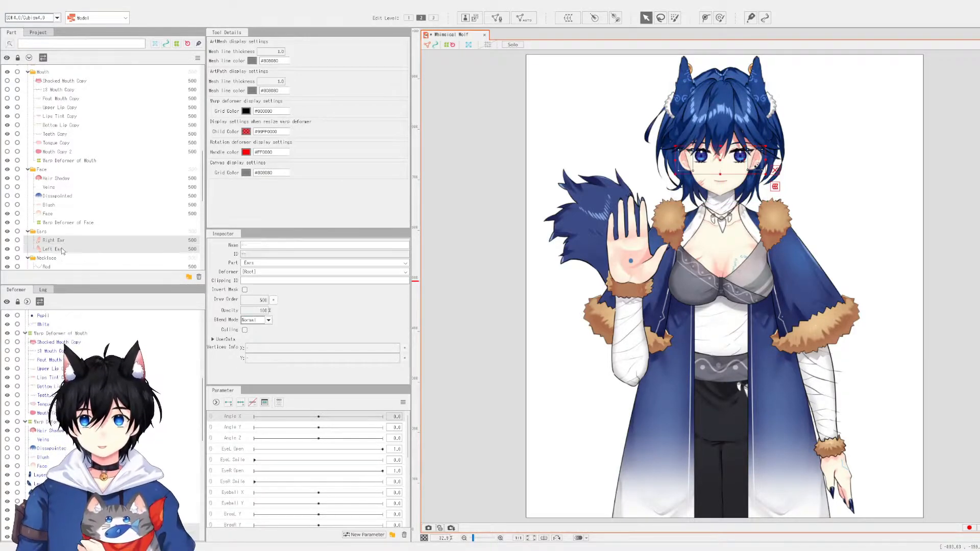
left_click(569, 18)
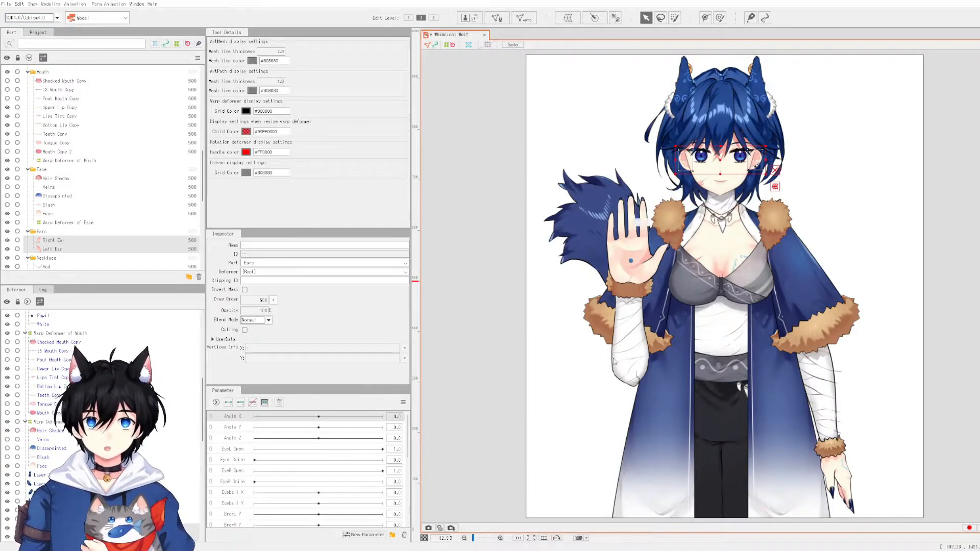
left_click(609, 414)
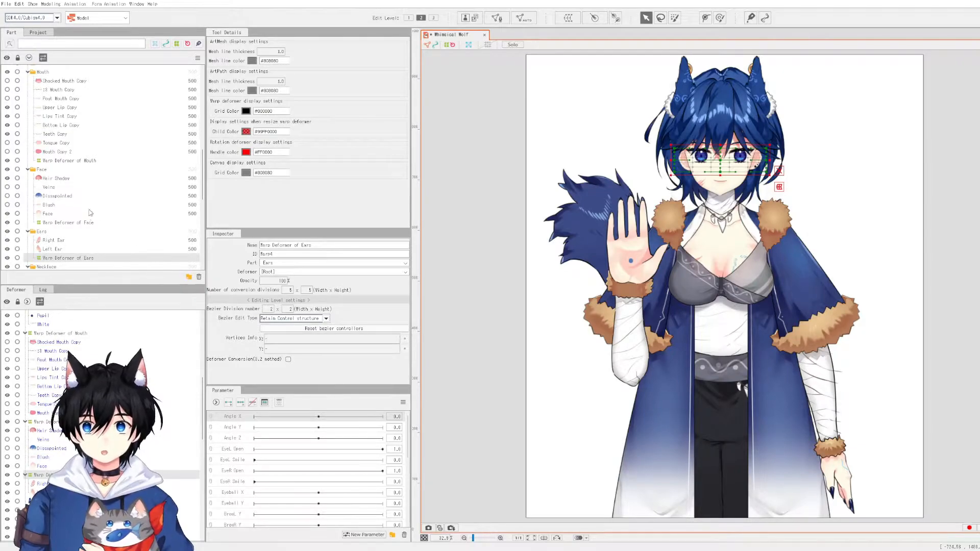
Step: Add three Angle X keyforms to the Warp Deformer of Face
left_click(71, 224)
scroll(666, 180, "up", 6)
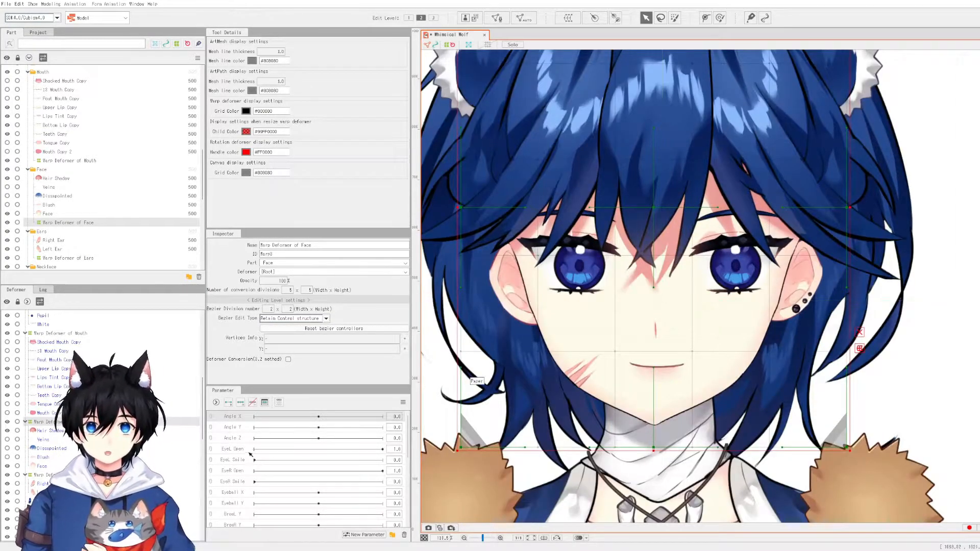
left_click(240, 403)
left_click_drag(319, 417, 291, 416)
left_click(317, 417)
Step: Nudge the Warp Deformer of Face to the right at Angle X 30
left_click(382, 417)
scroll(566, 378, "down", 3)
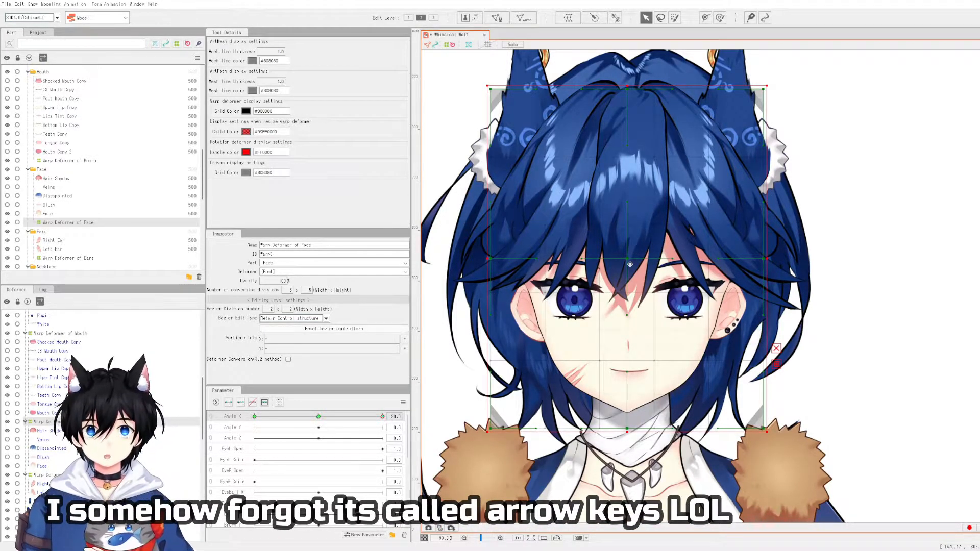
key("Right")
key("Right")
key("Right")
key("Right")
key("Right")
key("Right")
key("Right")
key("Right")
key("Right")
key("Right")
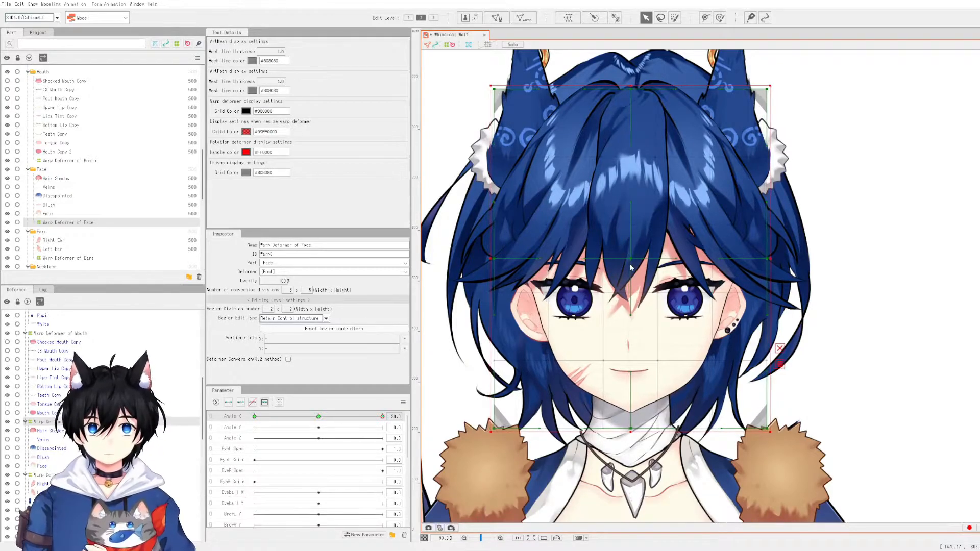
key("Right")
key("Right")
key("Right")
key("Right")
key("Right")
key("Right")
key("Right")
key("Right")
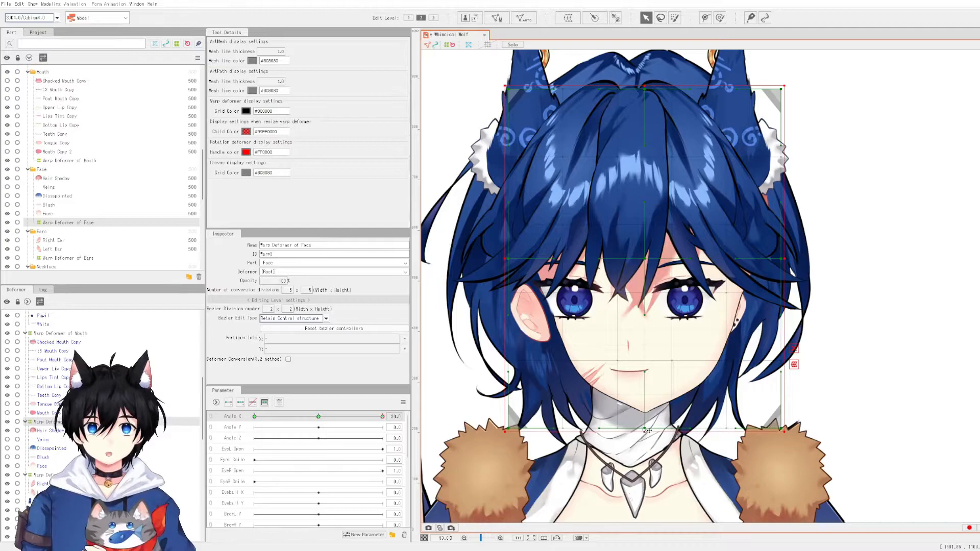
Step: Bend the middle of the face deformer to the right with a 2 by 2 temporary warp and apply it
left_click(795, 364)
left_click_drag(645, 429, 697, 420)
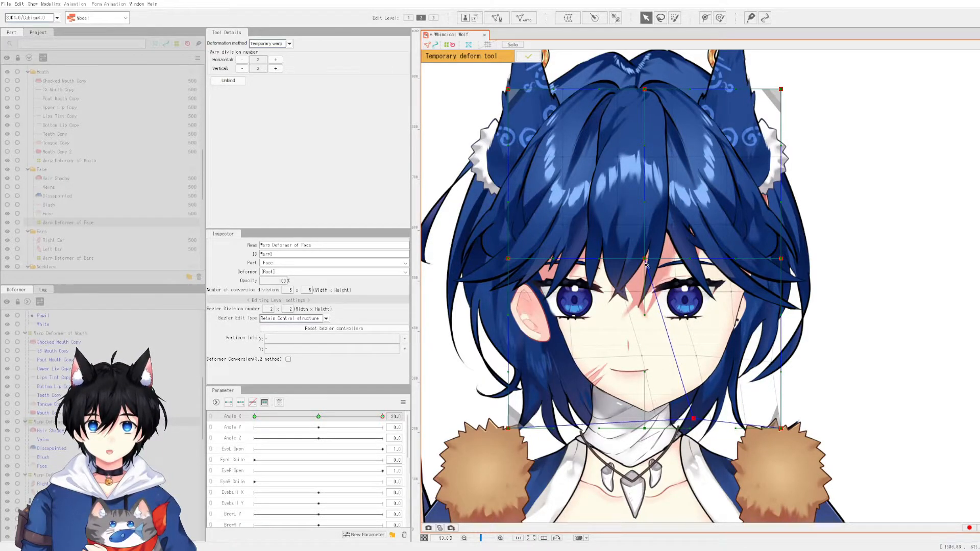
left_click_drag(647, 259, 688, 261)
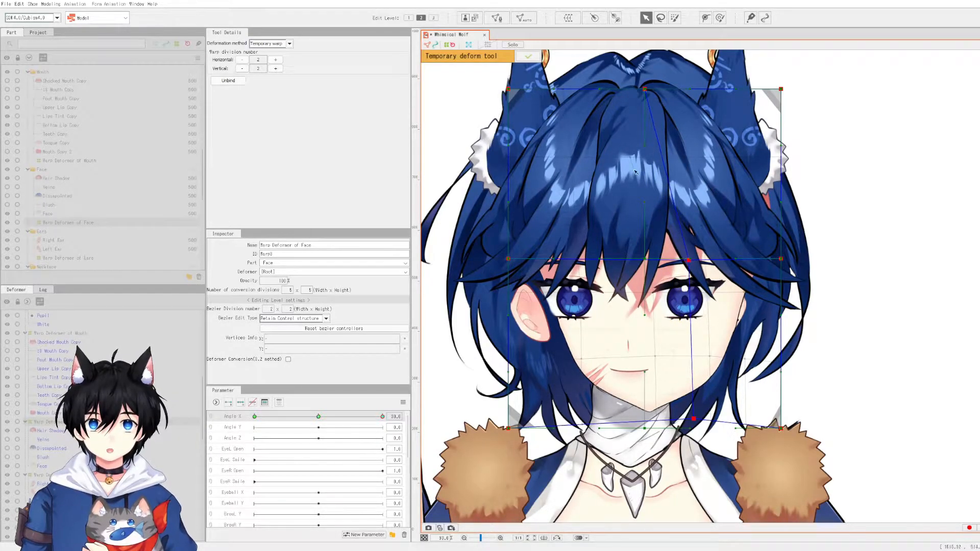
left_click(530, 57)
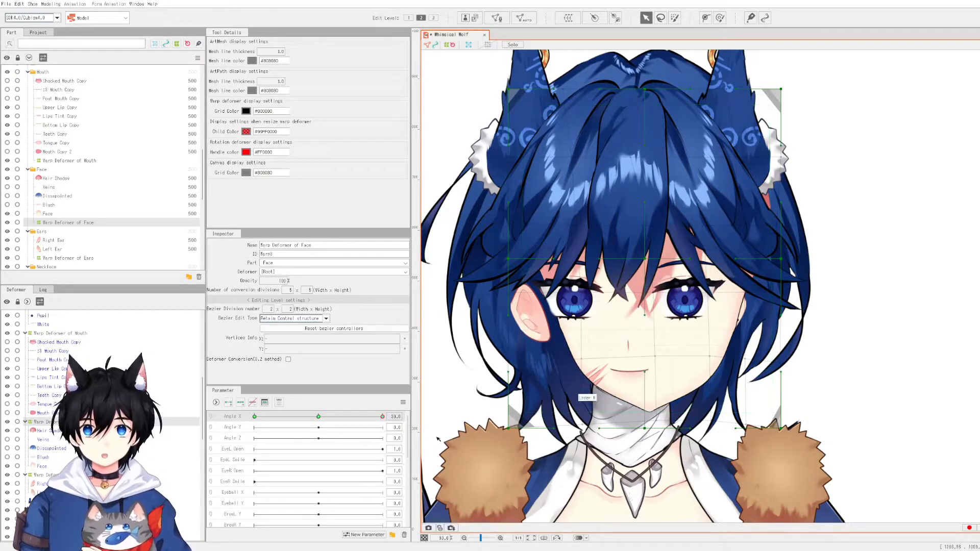
Step: Reflect the face deformer's Angle X 30 shape onto the -30 keyform and preview the turn between both ends
left_click(403, 403)
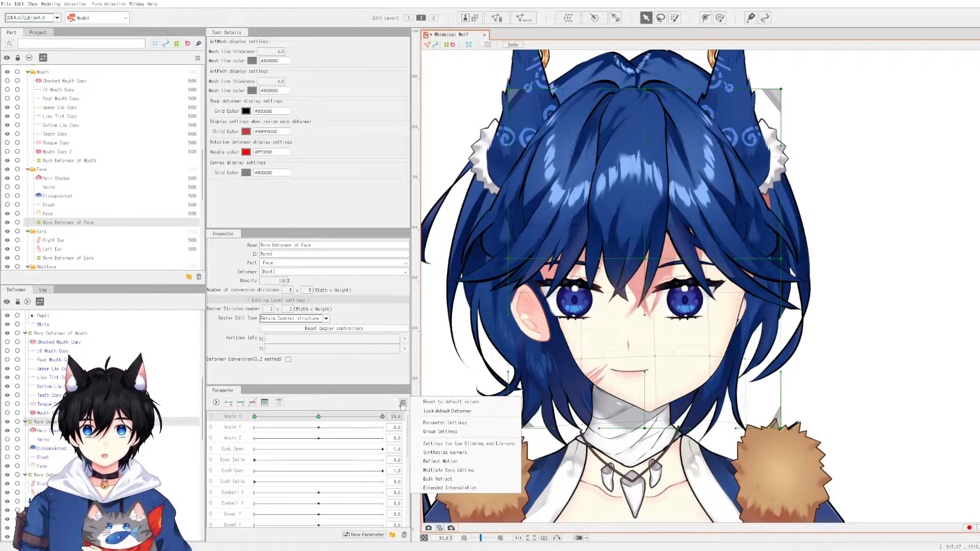
left_click(453, 462)
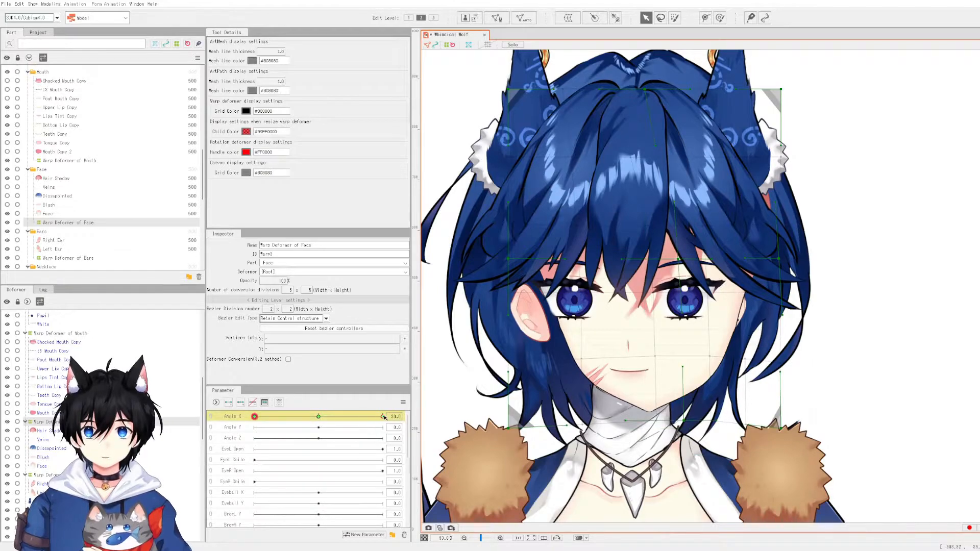
left_click_drag(382, 417, 373, 418)
left_click_drag(329, 417, 306, 420)
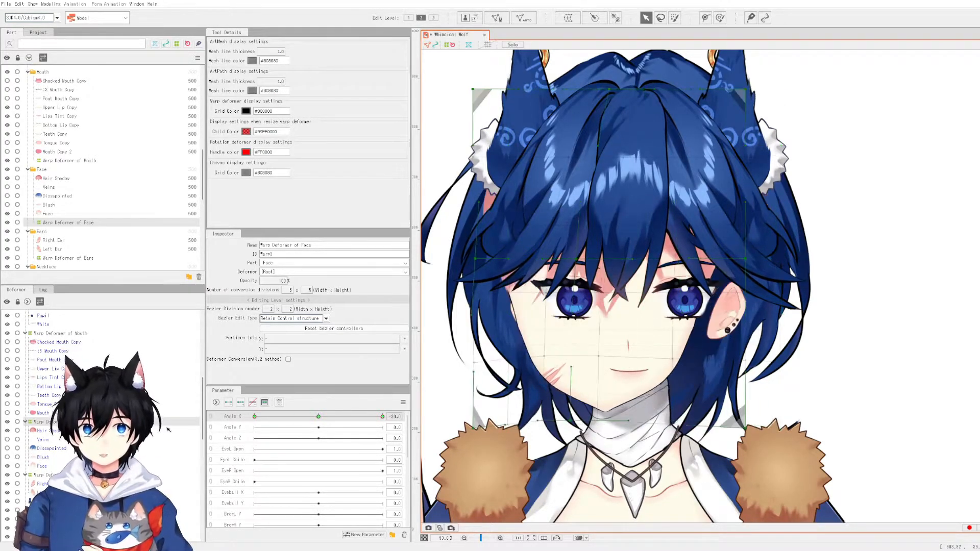
left_click_drag(158, 424, 509, 432)
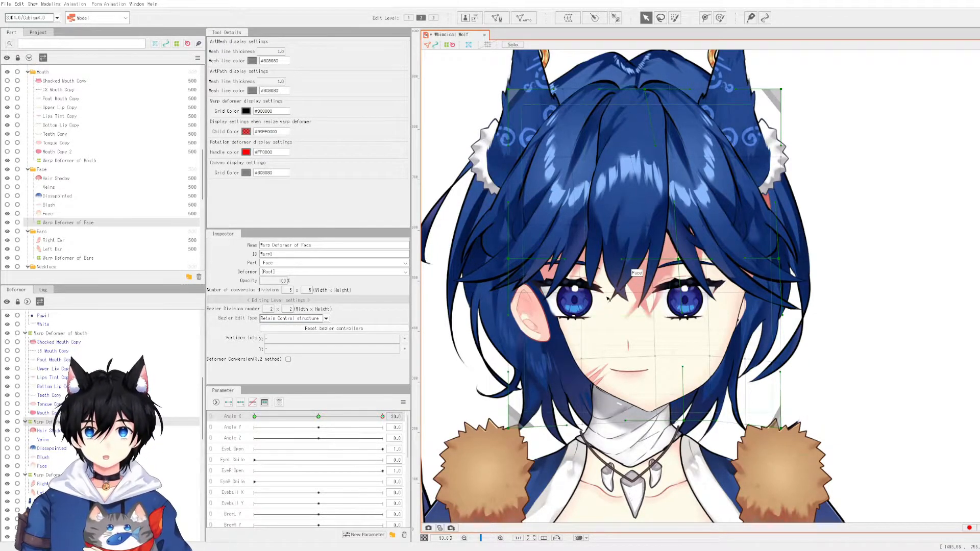
scroll(70, 148, "up", 3)
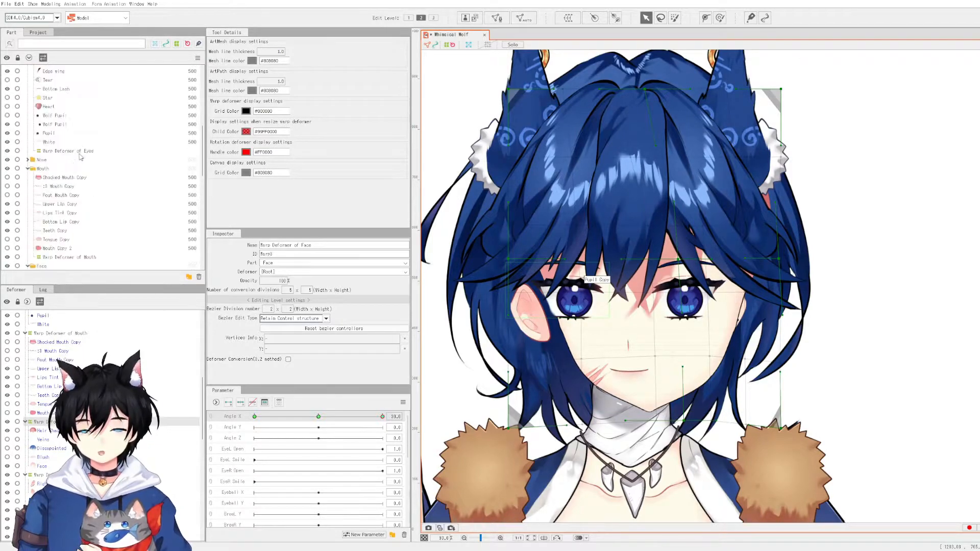
left_click(76, 151)
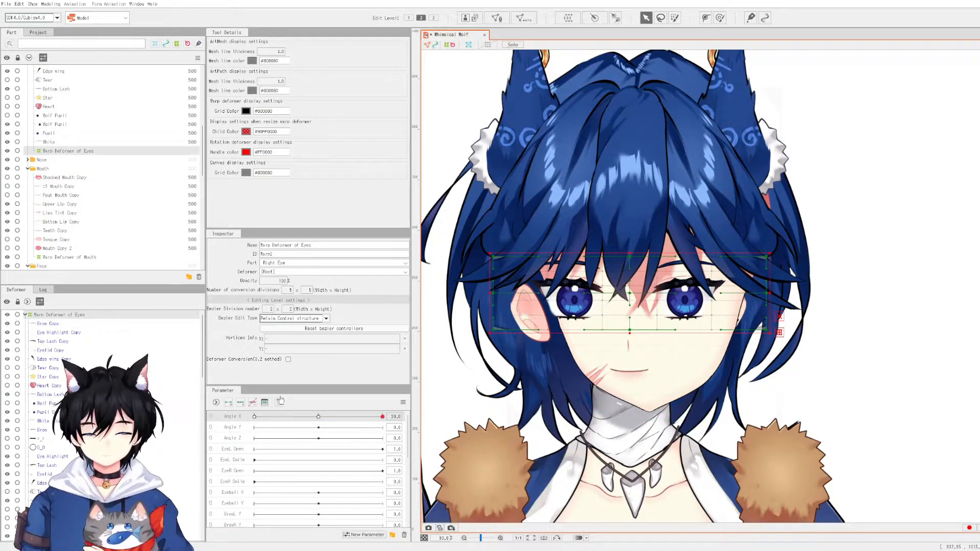
scroll(95, 189, "up", 2)
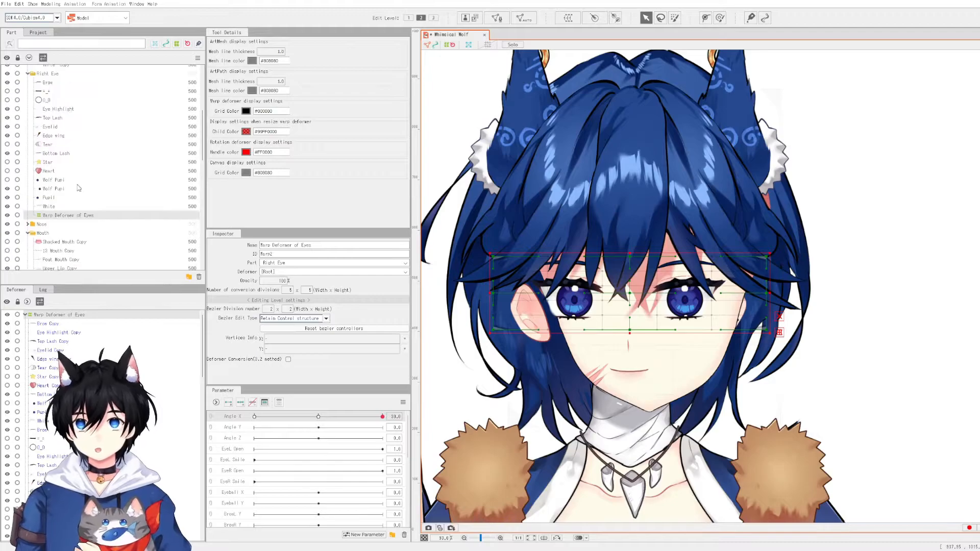
left_click(59, 190)
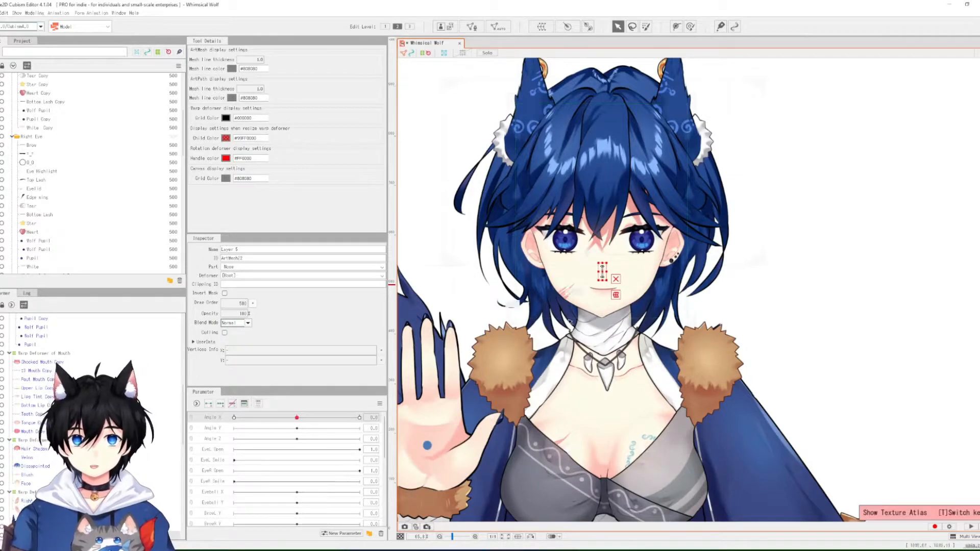
Step: Open the texture atlas editor and review its automatic layout settings without applying them
left_click(34, 13)
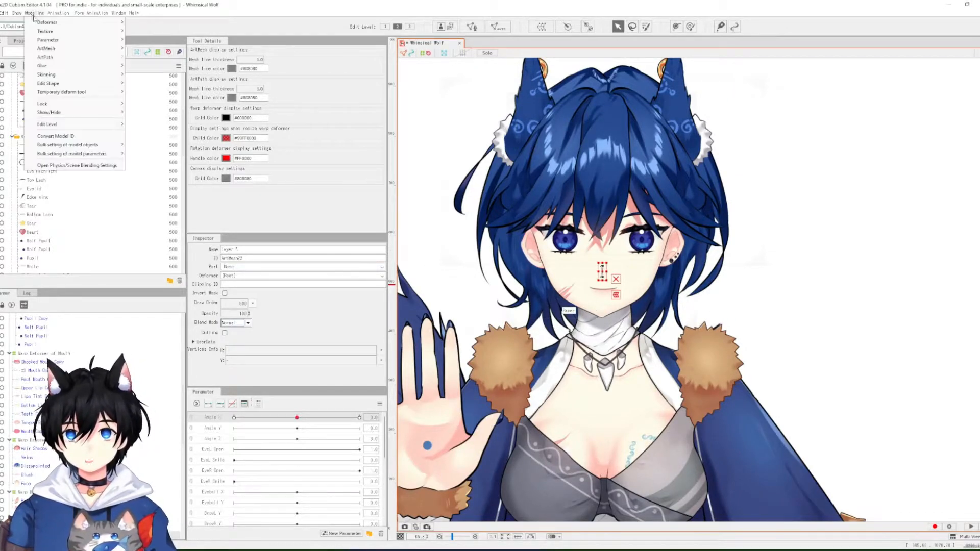
mouse_move(82, 32)
left_click(154, 49)
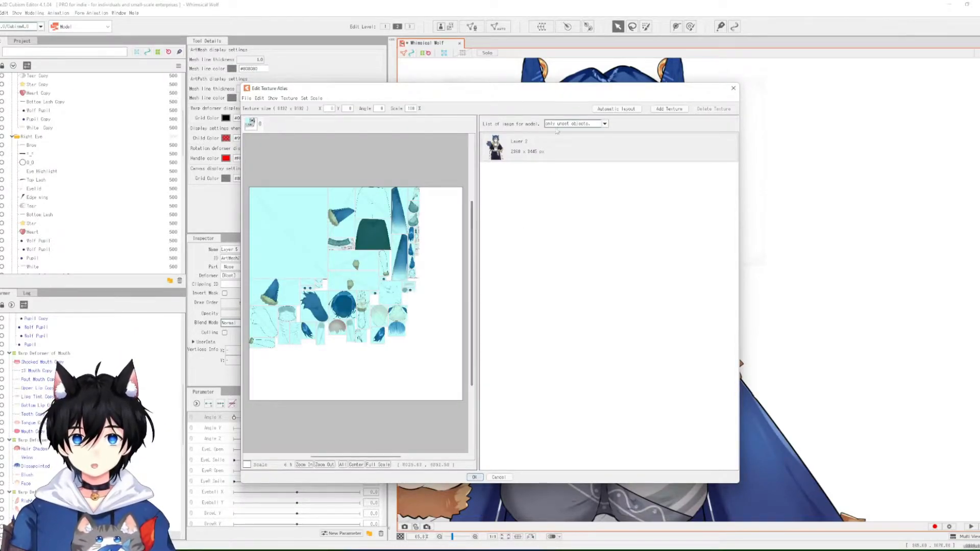
left_click(630, 109)
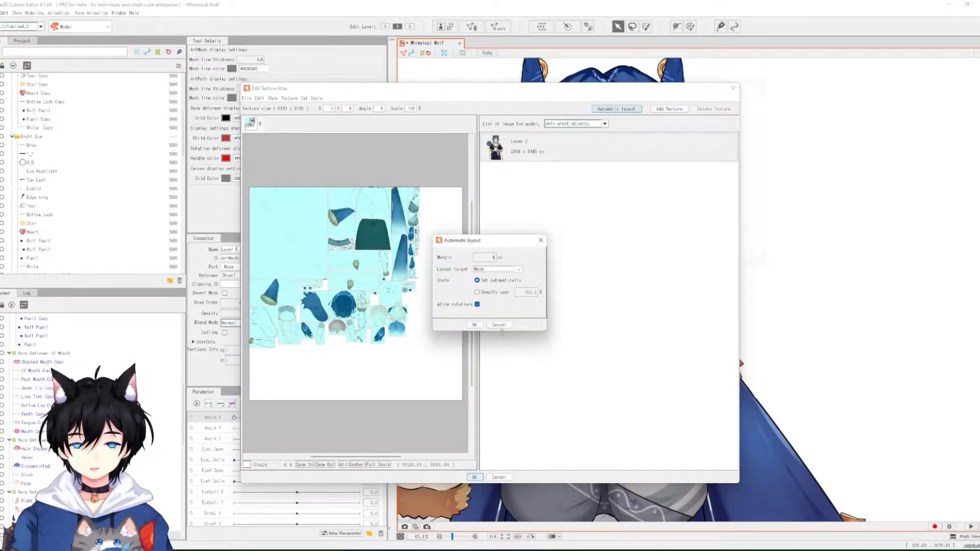
left_click(499, 325)
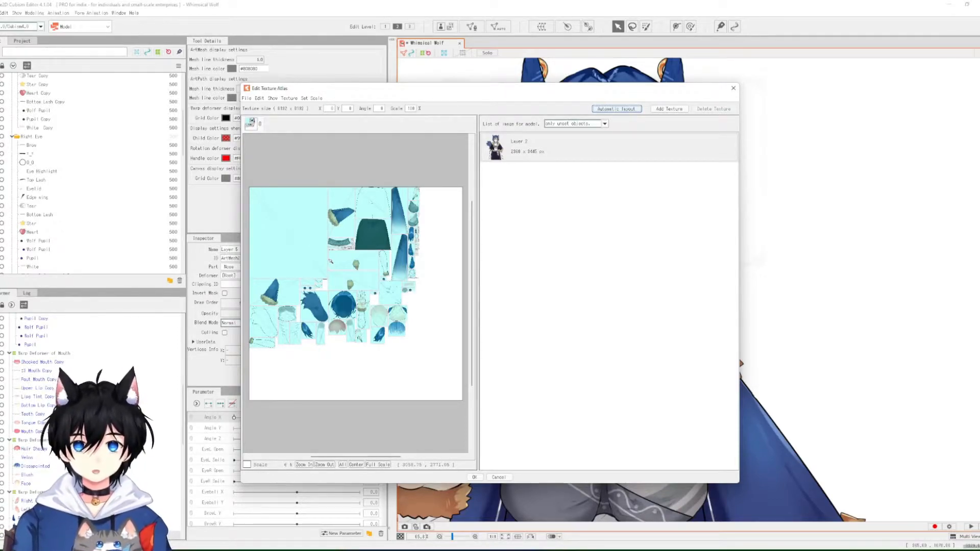
Step: Review the available width options for the atlas texture size and leave the size settings without applying a change
left_click(290, 99)
left_click(290, 98)
left_click(290, 99)
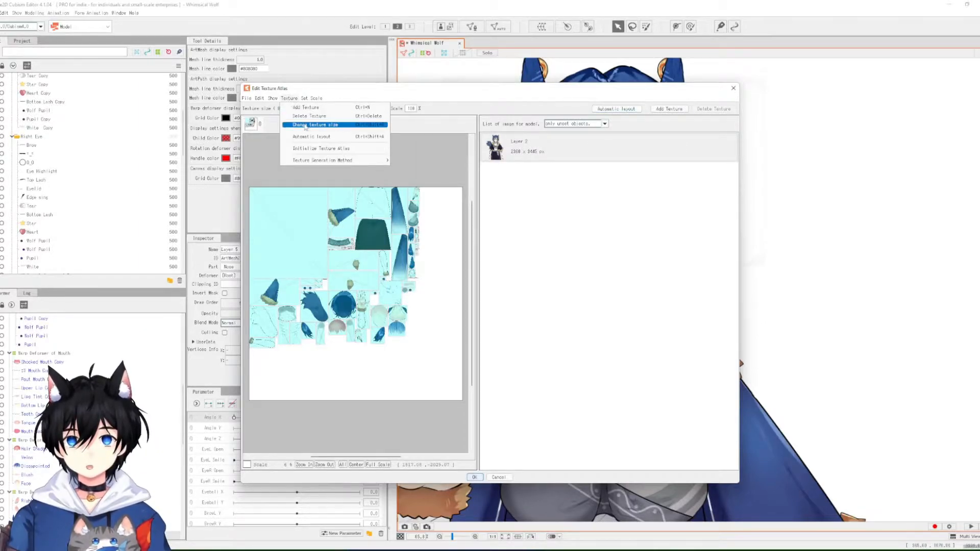
left_click(306, 125)
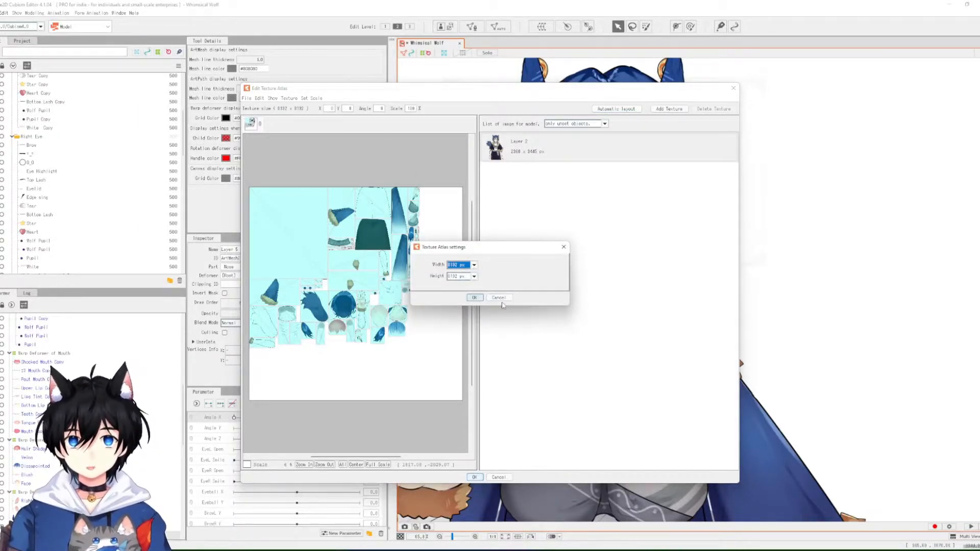
left_click(474, 265)
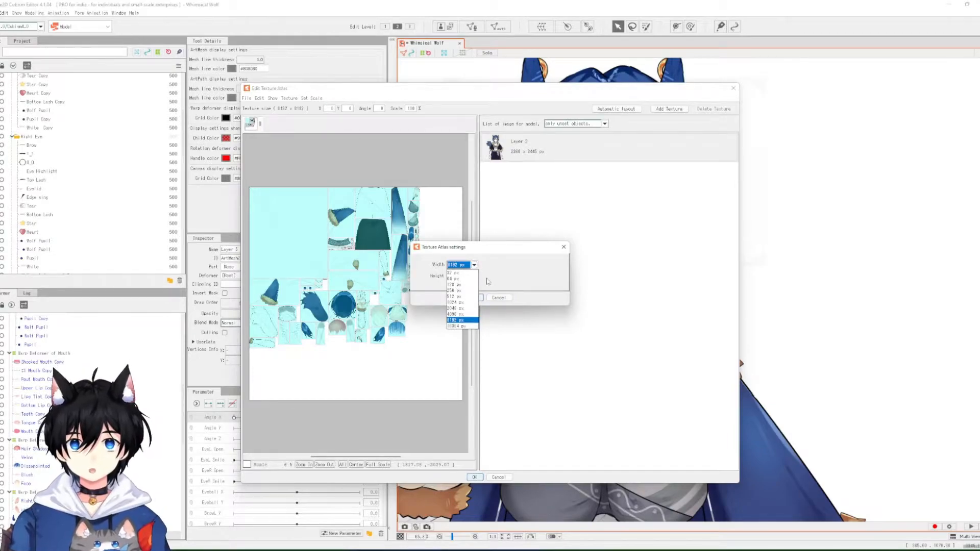
left_click(508, 299)
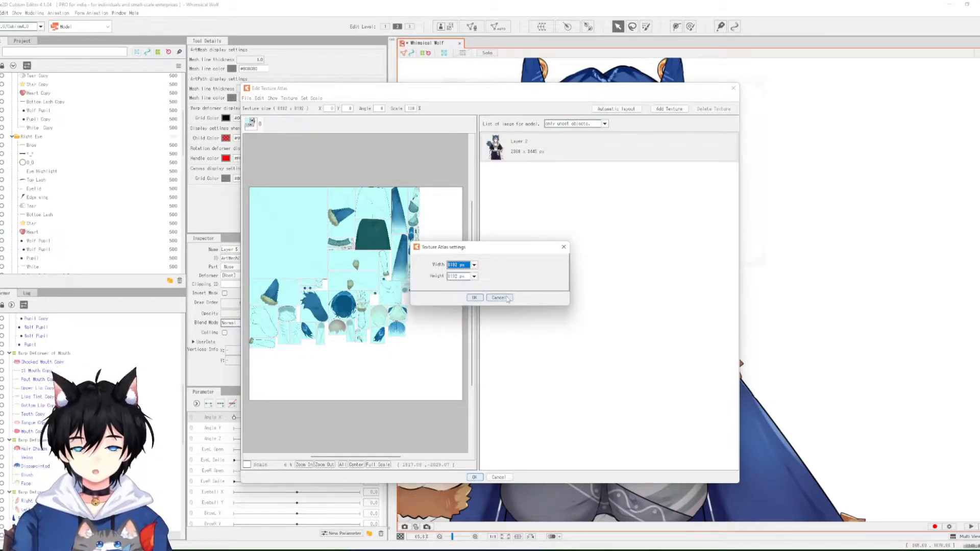
left_click(508, 300)
Step: Try an automatic layout of the atlas with Mesh as layout target, select Layer 2, and discard the texture atlas edit
left_click(617, 108)
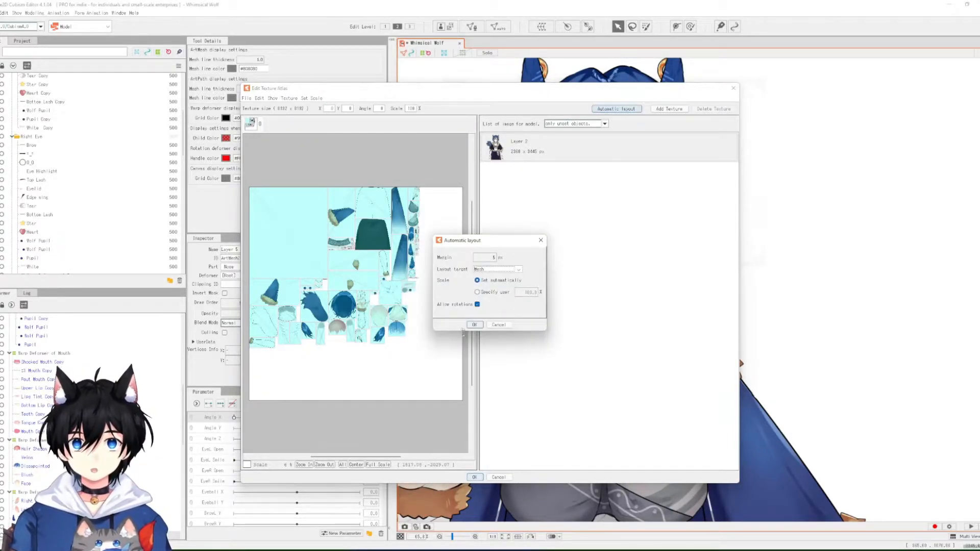
left_click(474, 326)
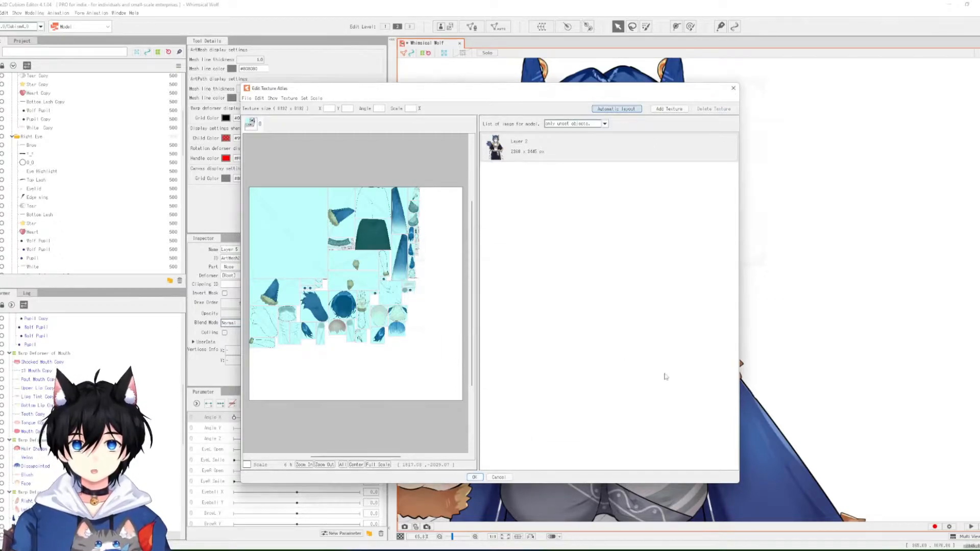
left_click(504, 159)
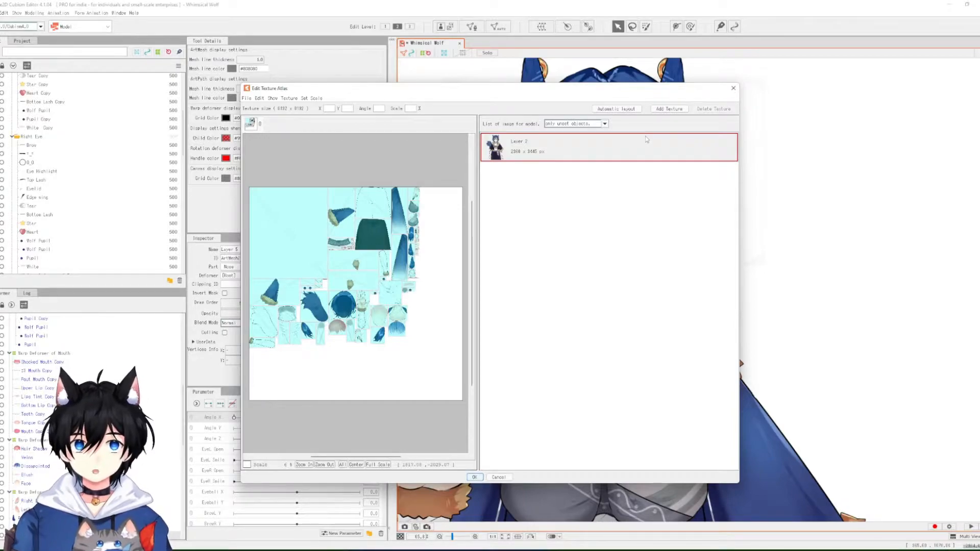
left_click(733, 88)
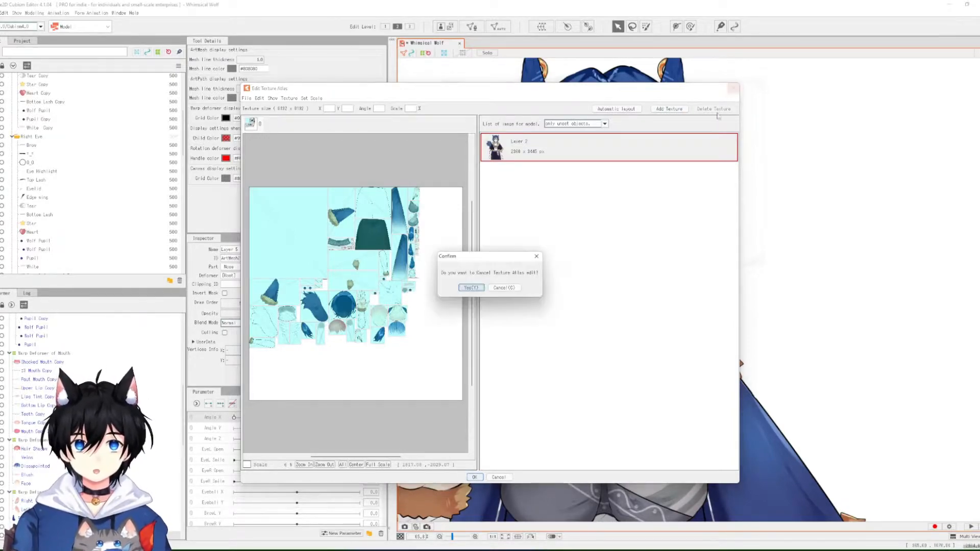
left_click(472, 289)
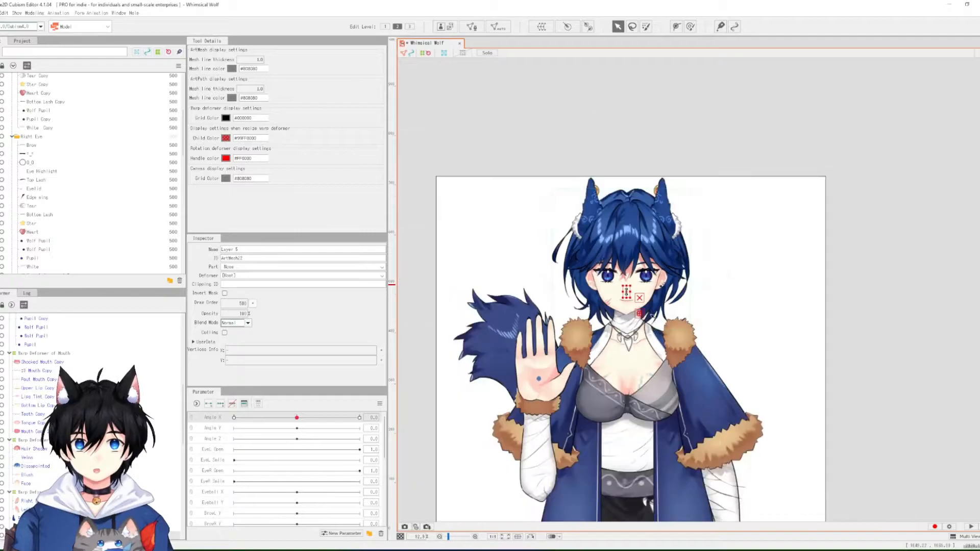
Step: Select all model objects and generate their meshes automatically with the Deformation (Heavy) preset
left_click_drag(647, 374, 637, 302)
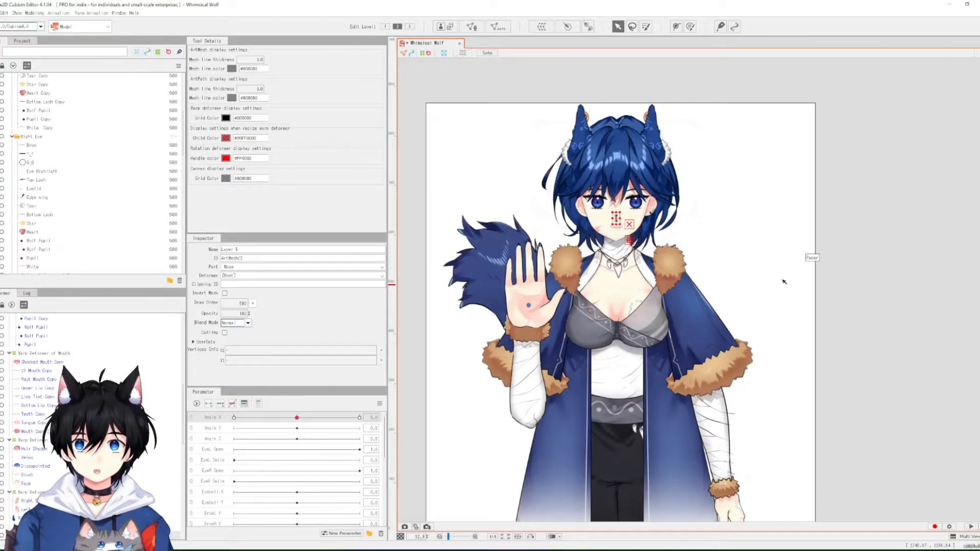
scroll(617, 298, "up", 5)
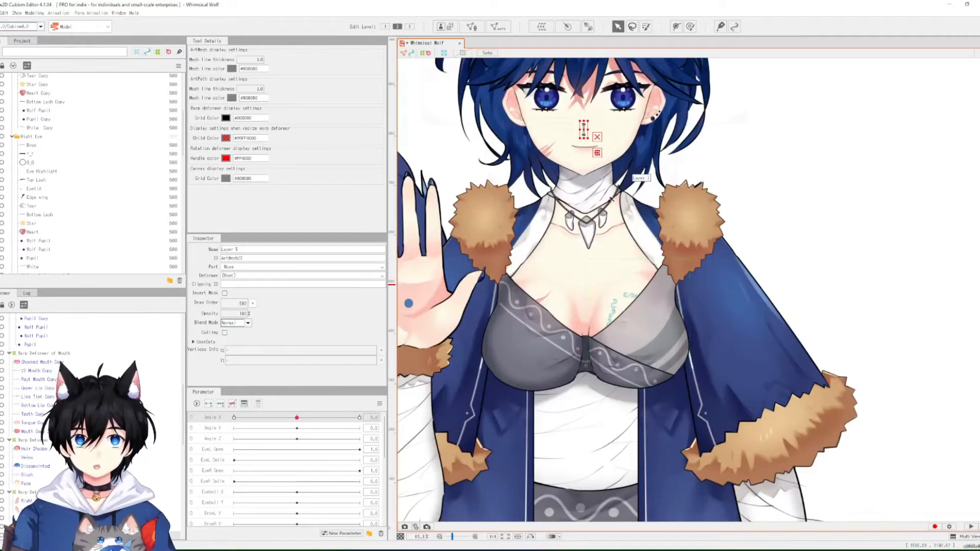
scroll(618, 297, "up", 3)
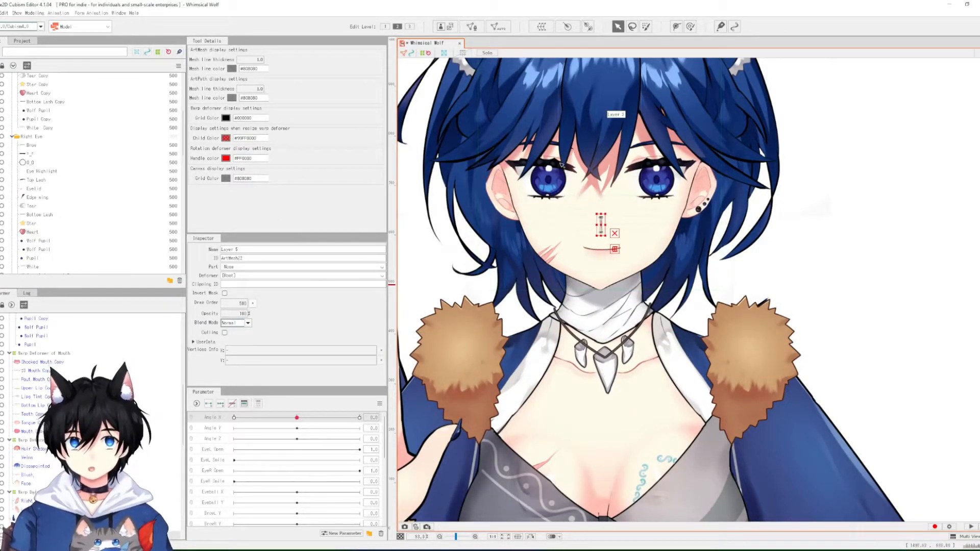
scroll(34, 102, "up", 5)
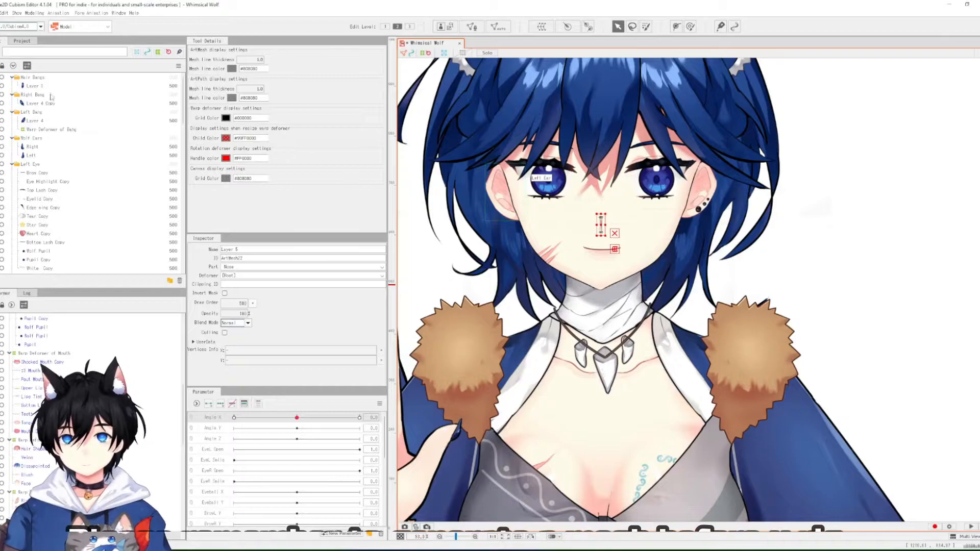
left_click(34, 87)
scroll(61, 199, "down", 2)
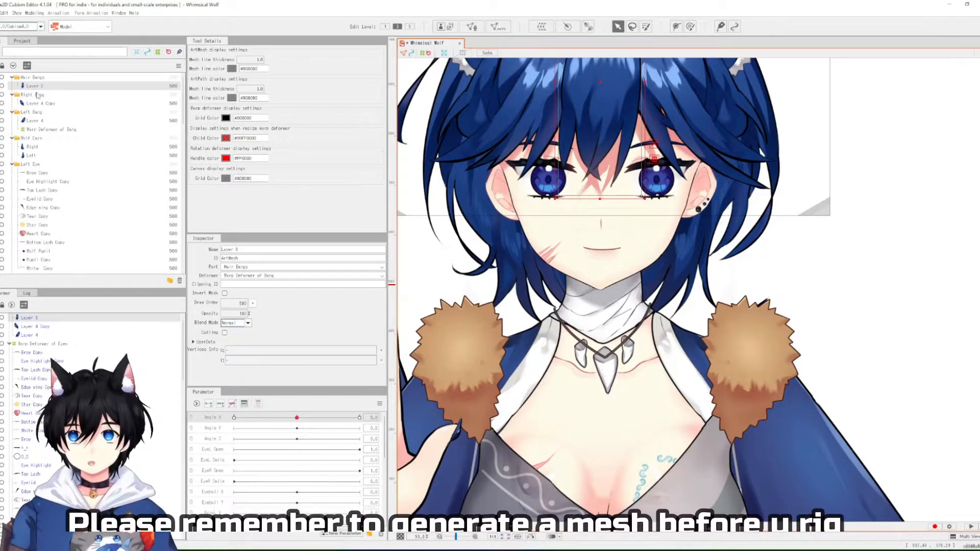
key("ctrl+a")
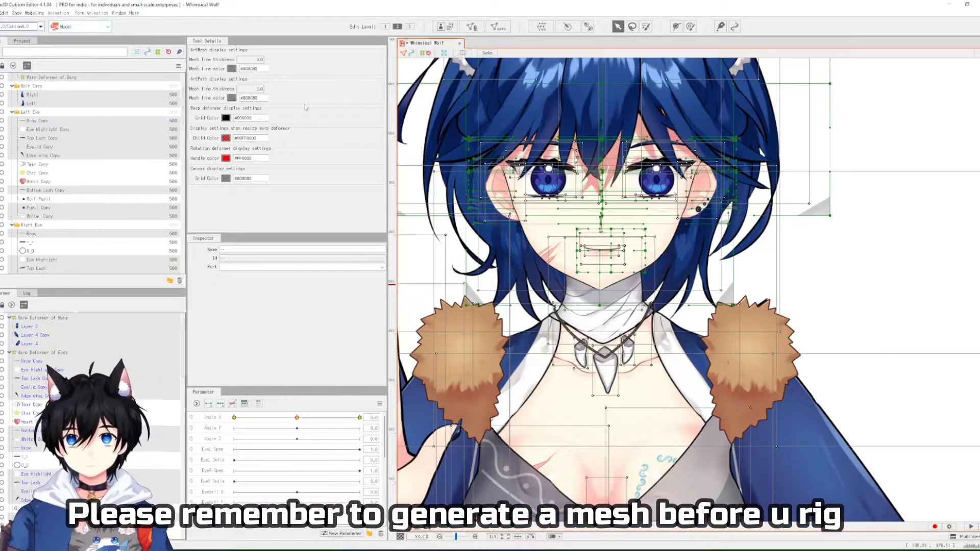
left_click(508, 28)
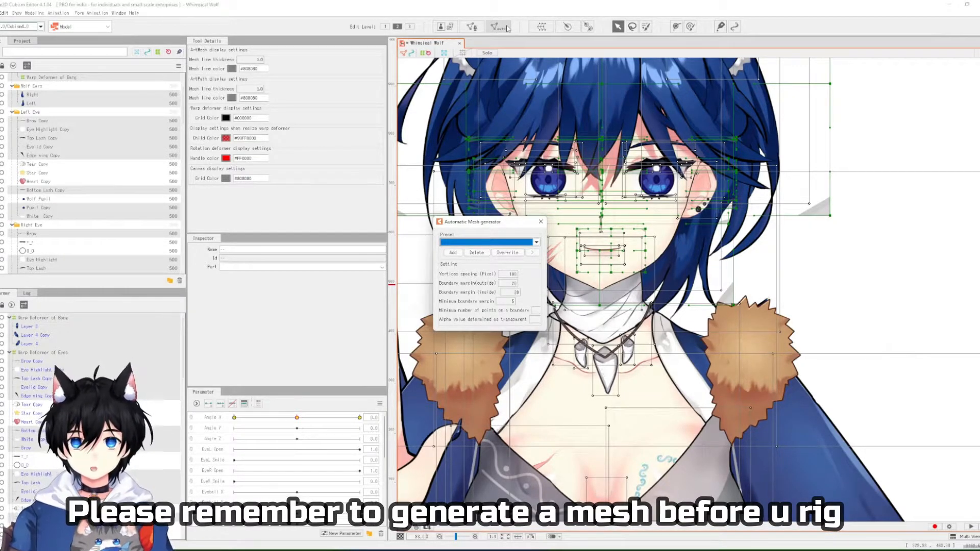
left_click(488, 242)
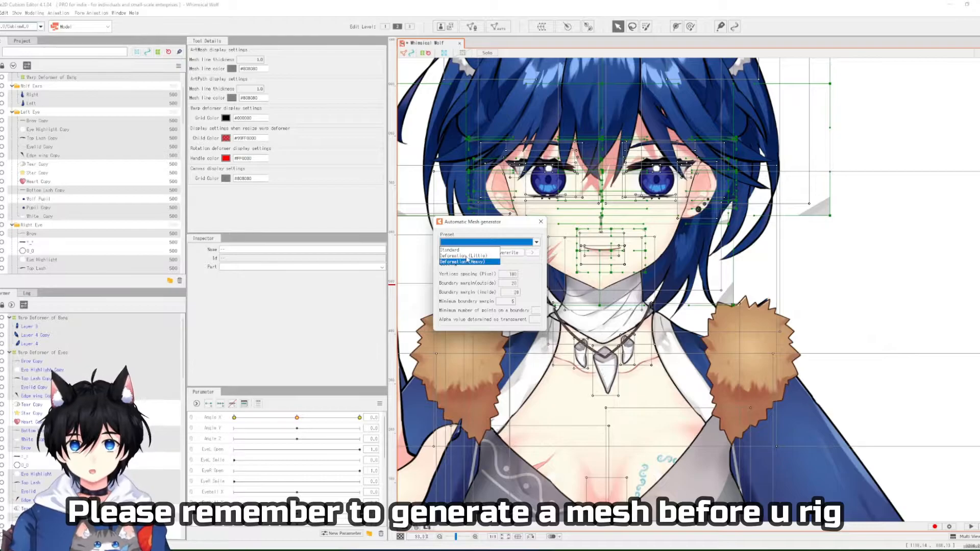
left_click(467, 260)
left_click(541, 222)
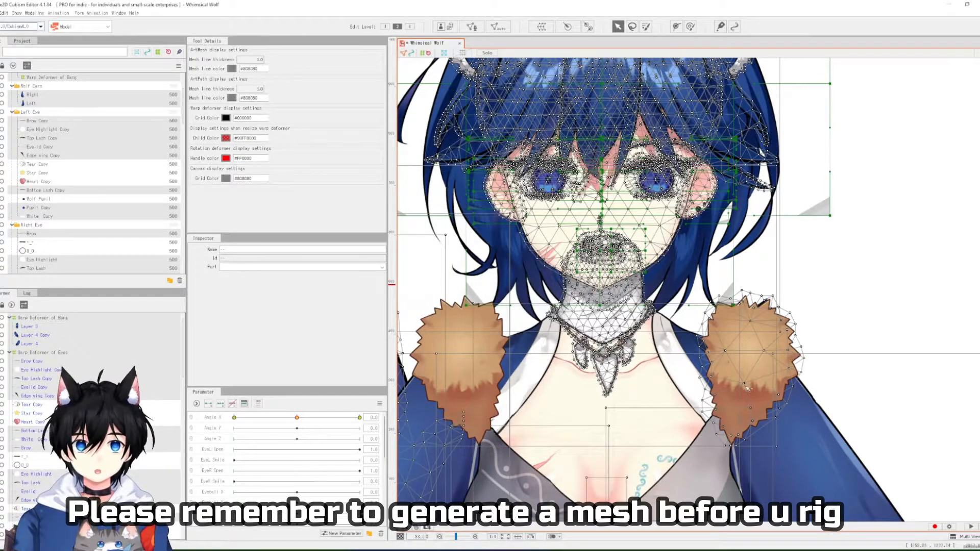
Step: Try adjusting a mesh vertex on the Right part of the Fluffy Shoulder Puff and undo the change
left_click(731, 352)
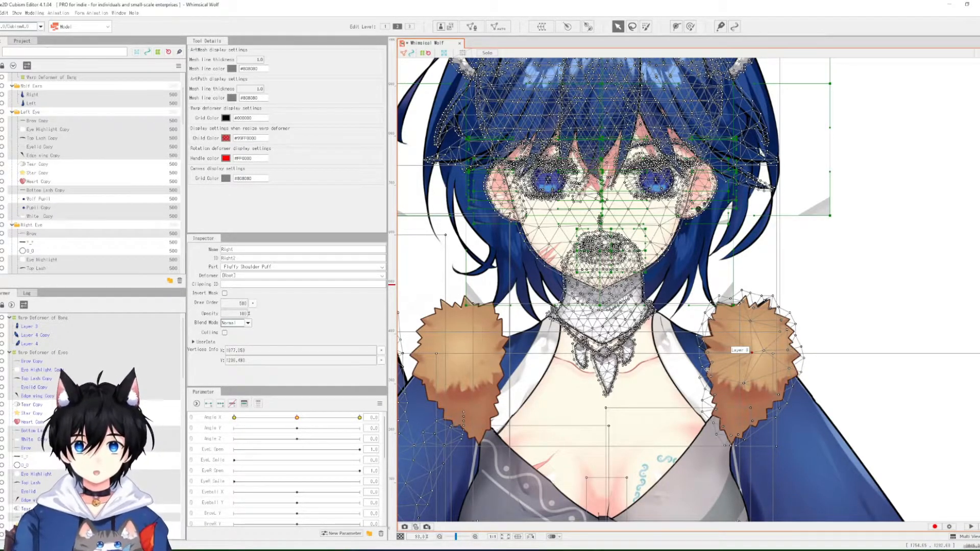
key("ctrl+z")
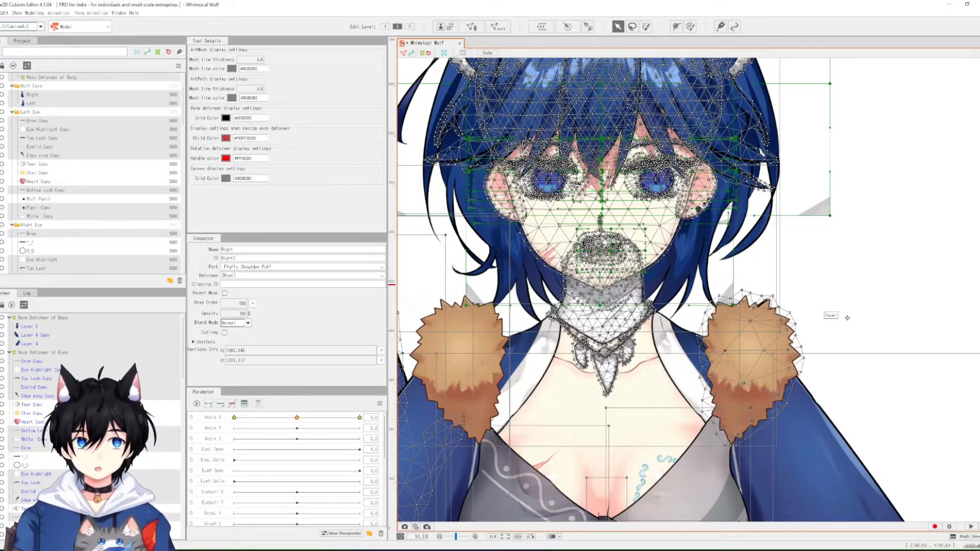
Step: Show the hidden Tear Copy and Star Copy layers of the left eye and select Tear Copy
left_click(51, 181)
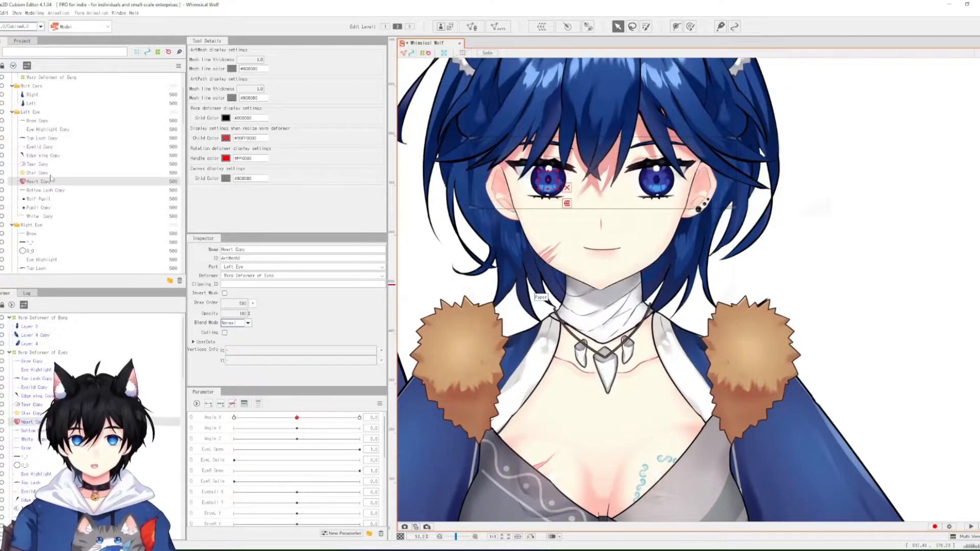
scroll(34, 214, "up", 1)
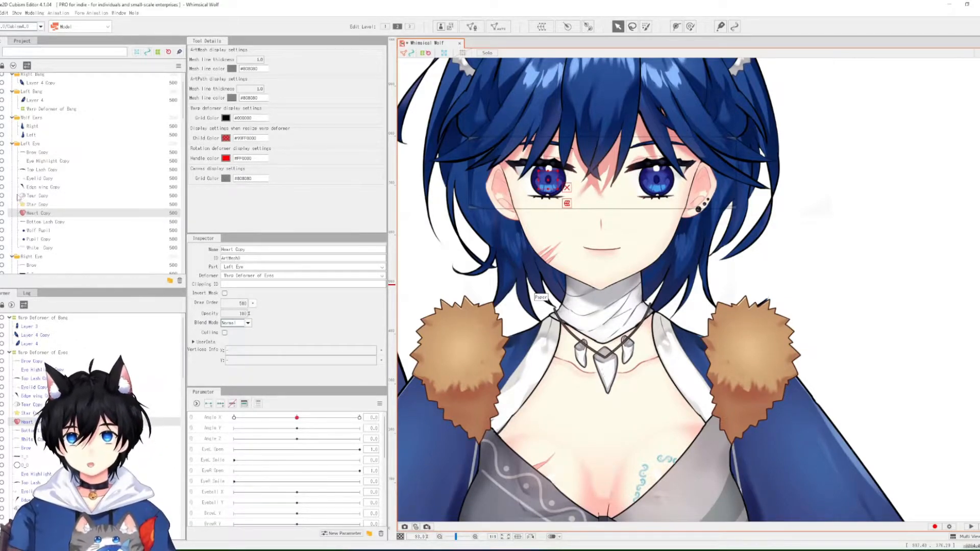
left_click(1, 195)
left_click(0, 204)
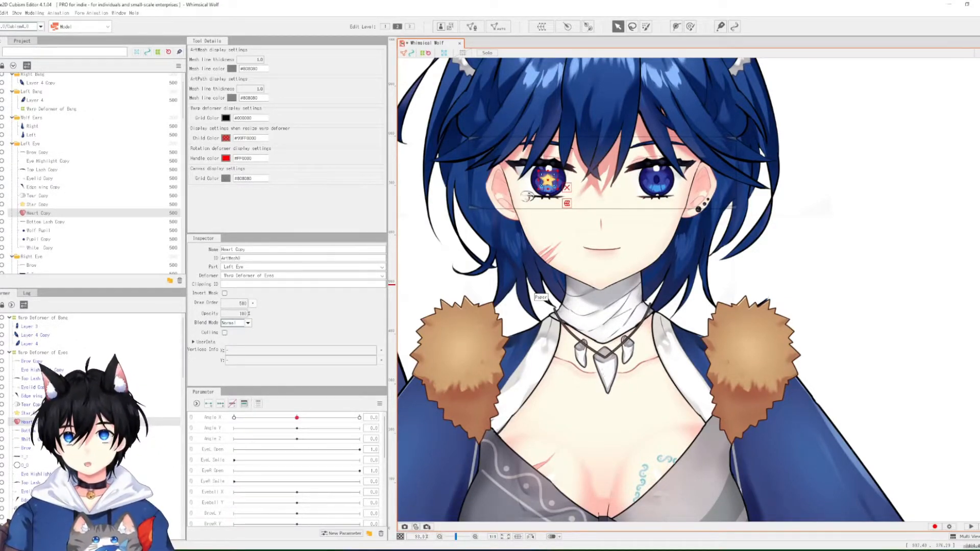
left_click(31, 196, "shift")
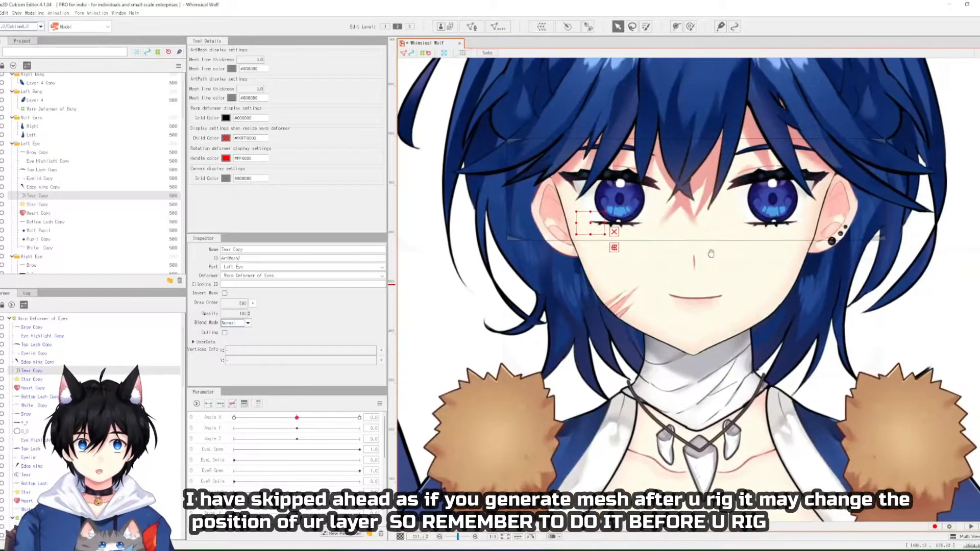
Step: Preview the head turn at Angle X -30 and 30, and select the Face art mesh
left_click_drag(339, 419, 50, 392)
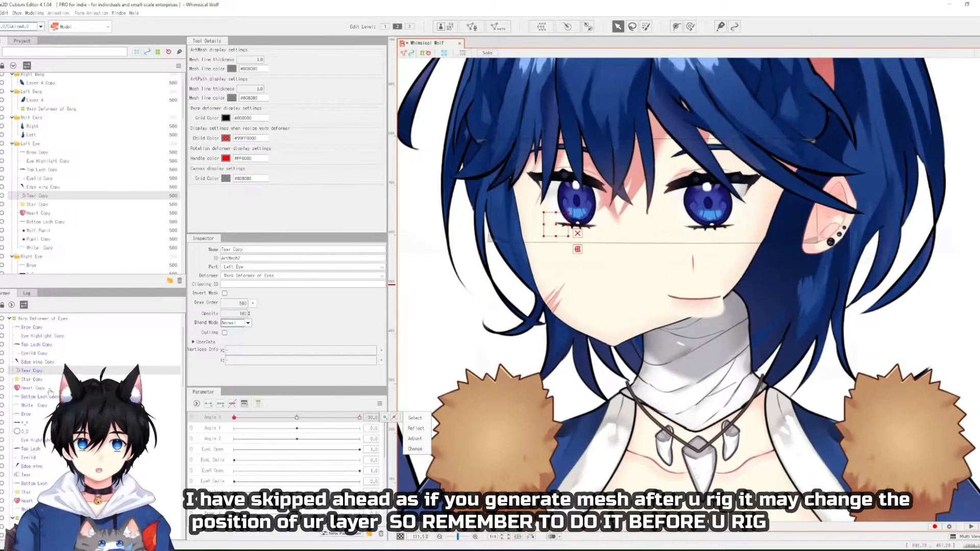
left_click_drag(281, 391, 764, 391)
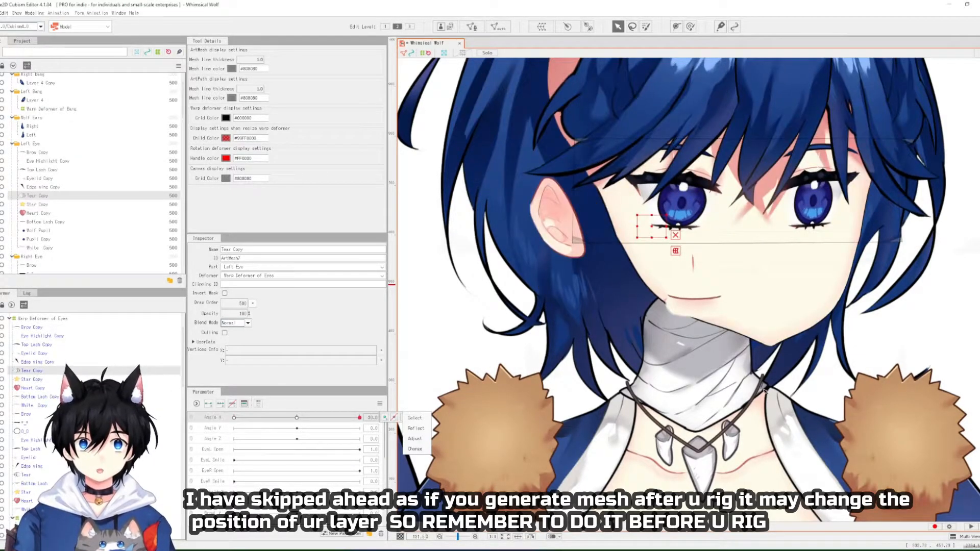
left_click(792, 309)
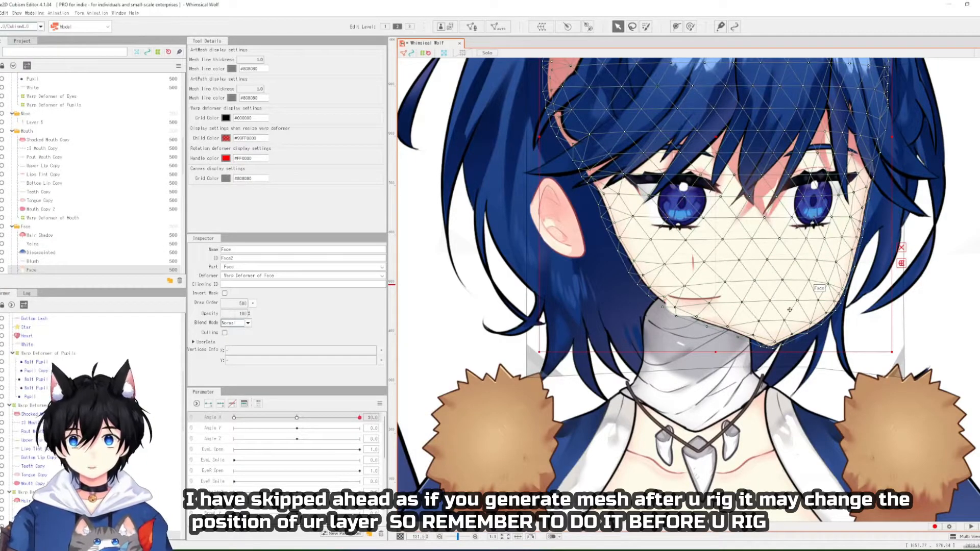
Step: Reshape the lower edge of the Face warp deformer by moving its bottom control point at Angle X 30
scroll(72, 250, "down", 1)
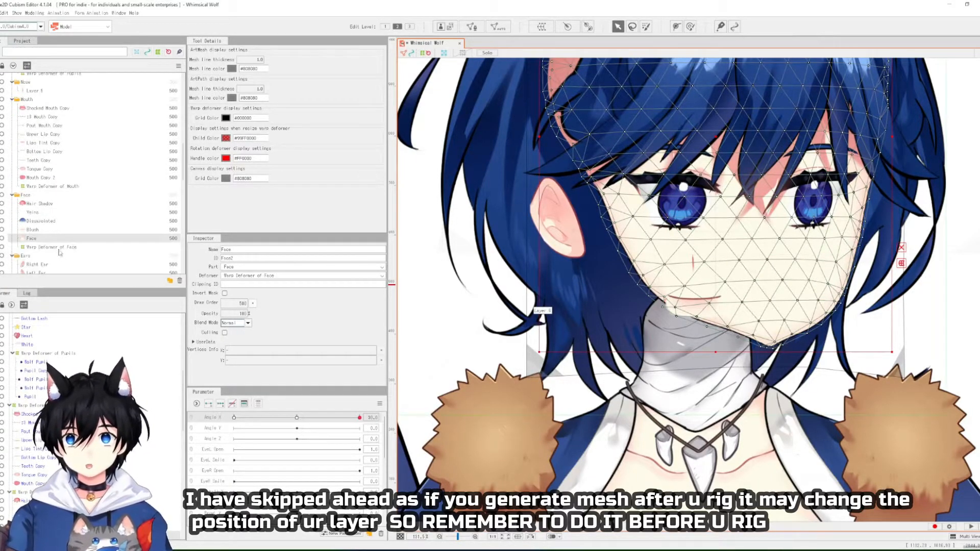
left_click(59, 250)
left_click_drag(775, 369, 749, 361)
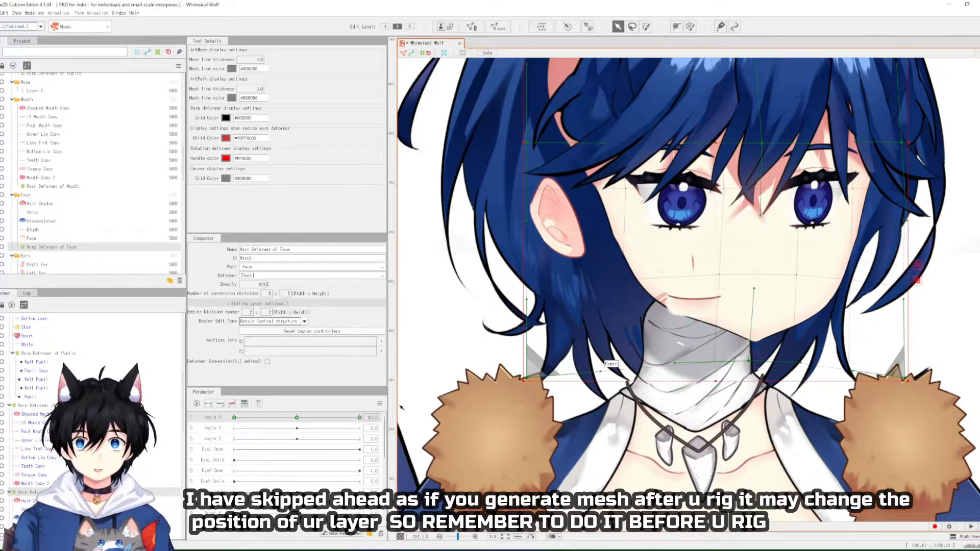
mouse_move(359, 418)
left_mouse_down()
mouse_move(268, 419)
mouse_move(361, 419)
left_mouse_up()
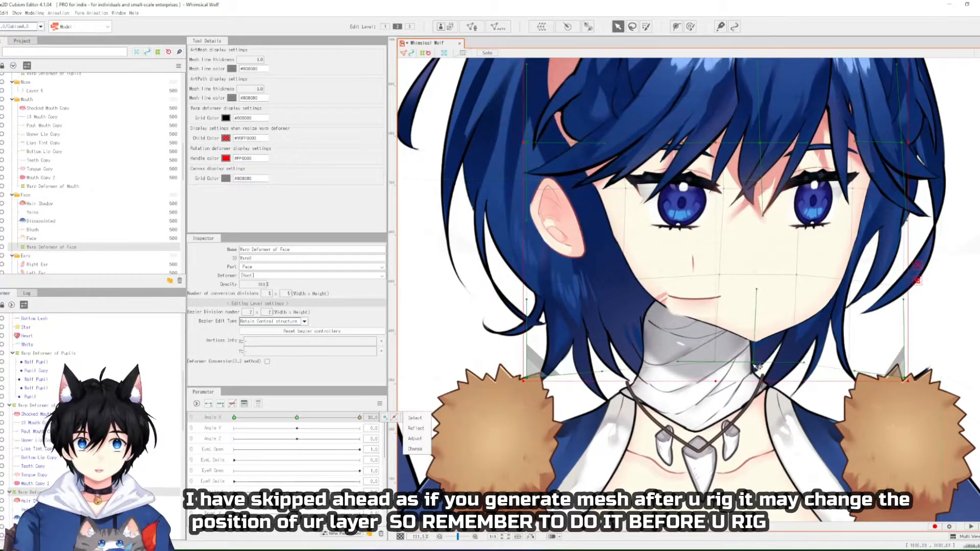
left_click(315, 427)
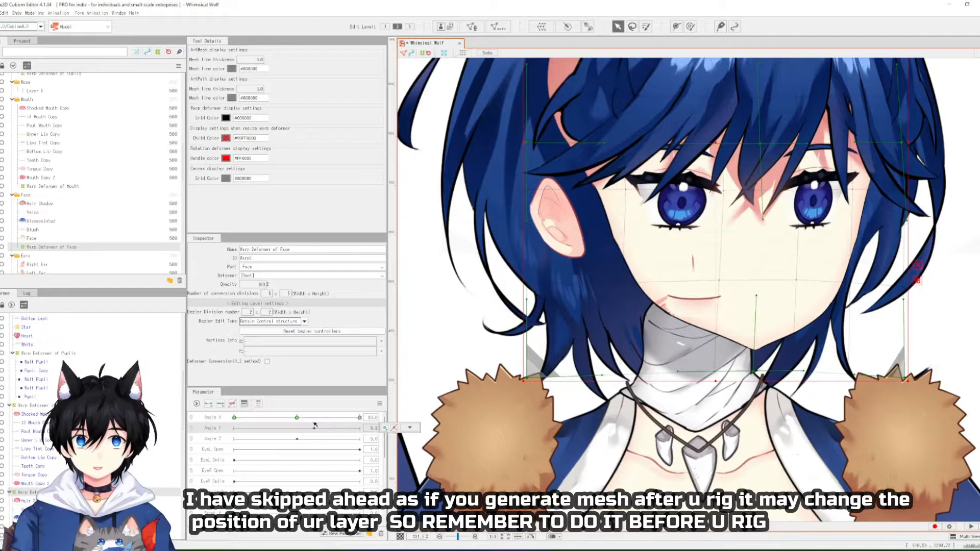
left_click_drag(359, 417, 384, 421)
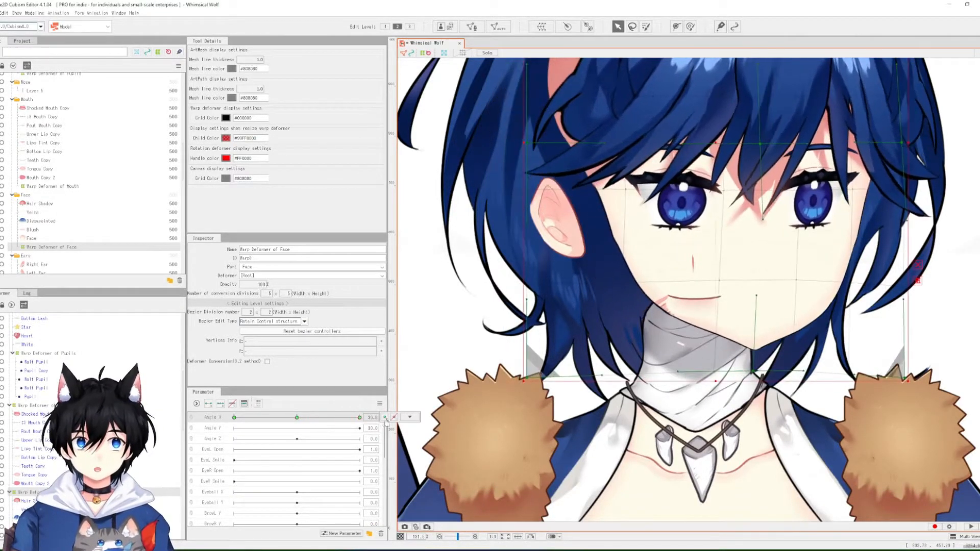
Step: Reflect the Face warp deformer's Angle X 30 shape horizontally onto the opposite side of the head turn
left_click(379, 403)
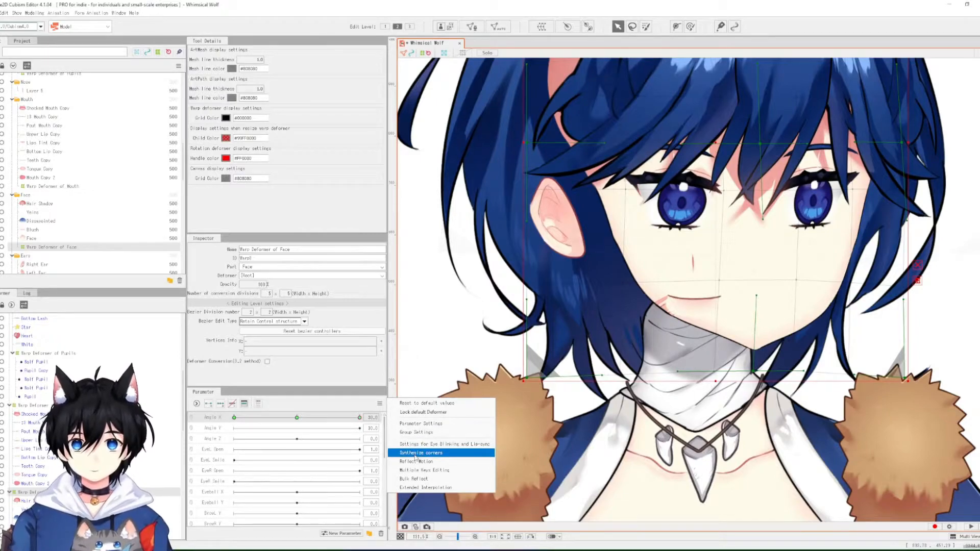
left_click(417, 453)
left_click(512, 287)
left_click(380, 404)
left_click(417, 461)
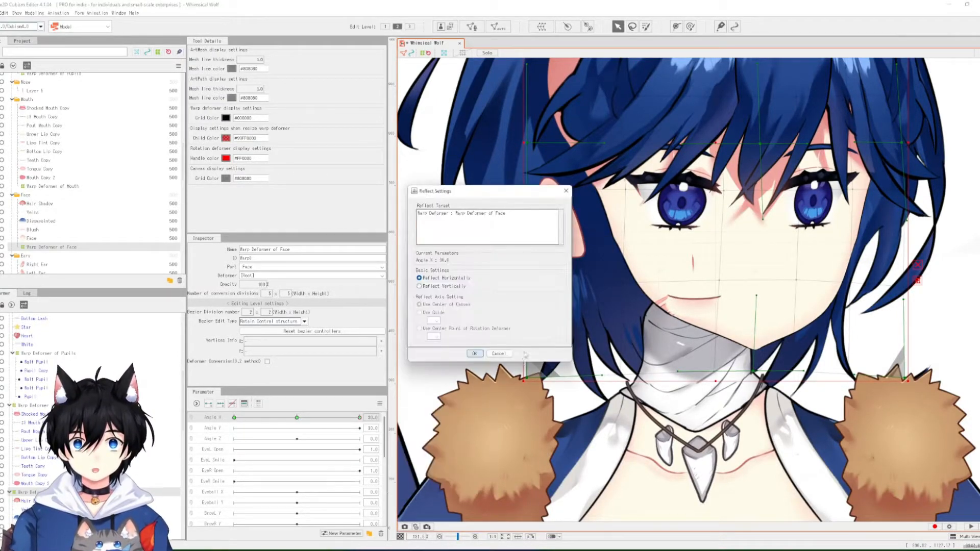
left_click(476, 357)
scroll(642, 352, "down", 3)
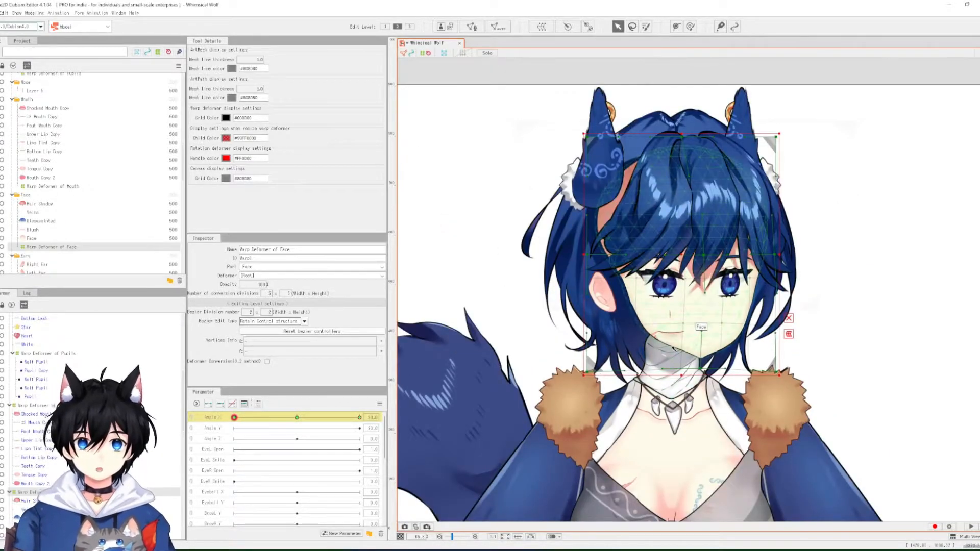
scroll(674, 305, "up", 3)
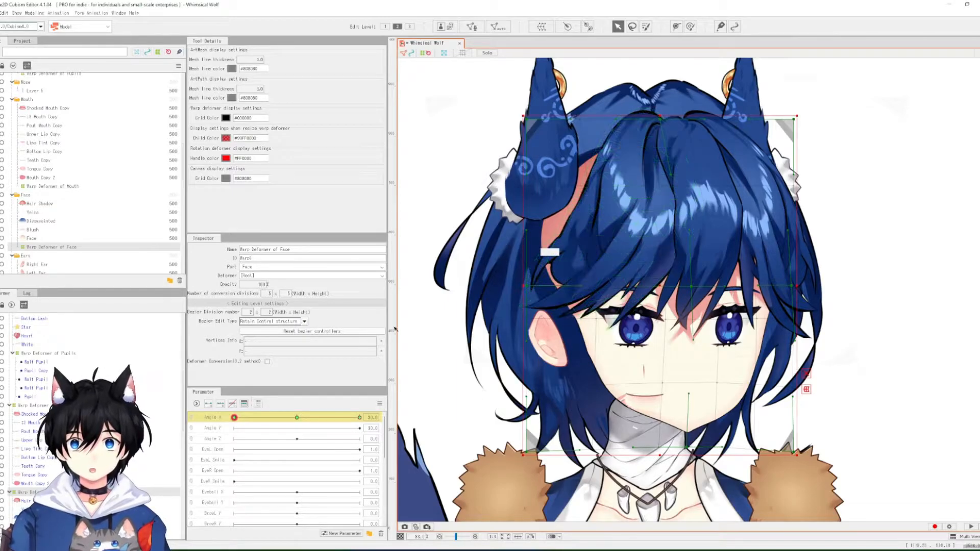
Step: Create a warp deformer for the Left wolf ear with the head turned to Angle X 30
left_click_drag(348, 439, 385, 417)
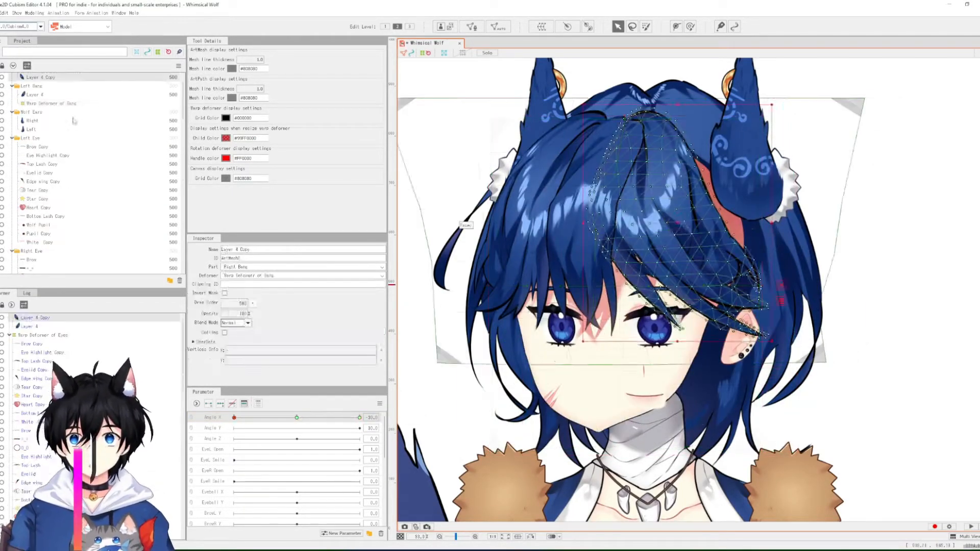
left_click(69, 104)
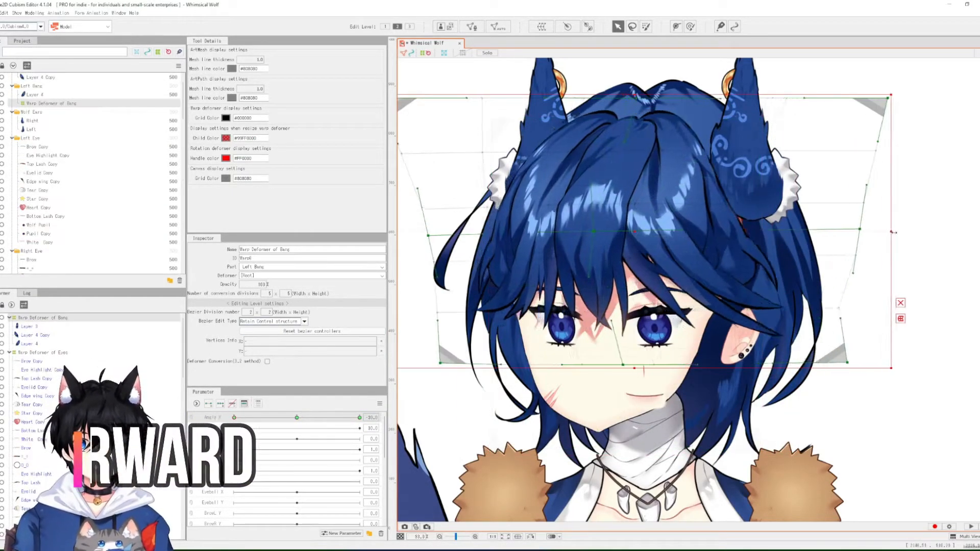
left_click_drag(234, 418, 404, 417)
left_click(548, 199)
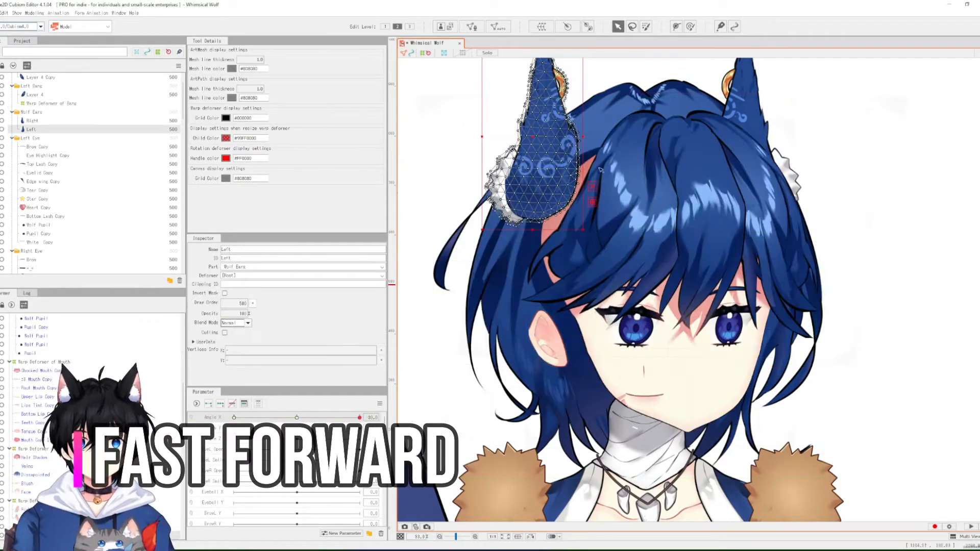
left_click(542, 27)
left_click(608, 432)
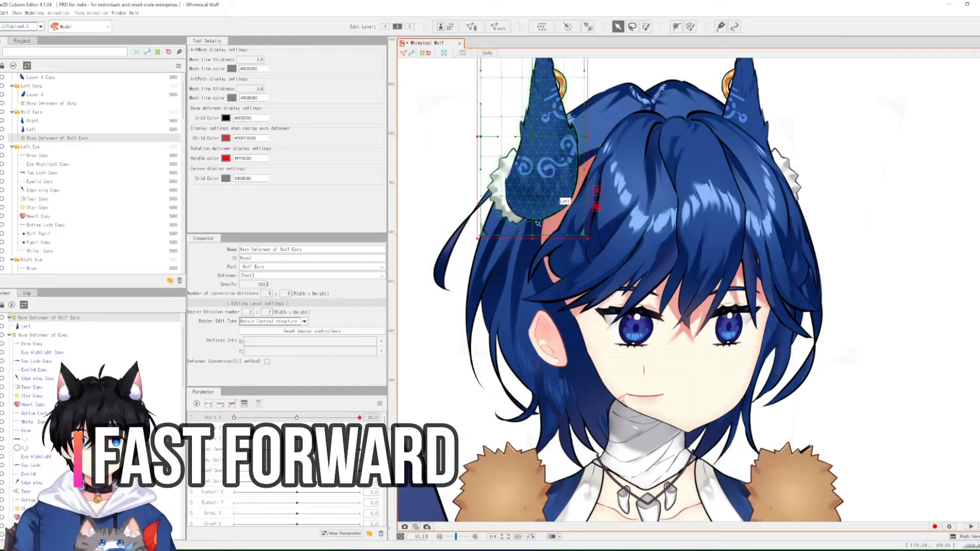
Step: Add three Angle X keys to the left wolf ear's warp deformer and reshape it at Angle X 30
left_click_drag(534, 137, 554, 137)
left_click_drag(360, 417, 403, 417)
left_click(221, 404)
left_click_drag(533, 137, 618, 234)
key("ctrl+t")
left_click_drag(645, 130, 639, 135)
Step: Narrow and reshape the left wolf ear's warp deformer at Angle X -30
left_click_drag(360, 417, 235, 418)
key("Return")
left_click(379, 404)
left_click(494, 375)
left_click_drag(460, 325, 482, 326)
left_click_drag(472, 231, 523, 234)
left_click_drag(489, 231, 501, 234)
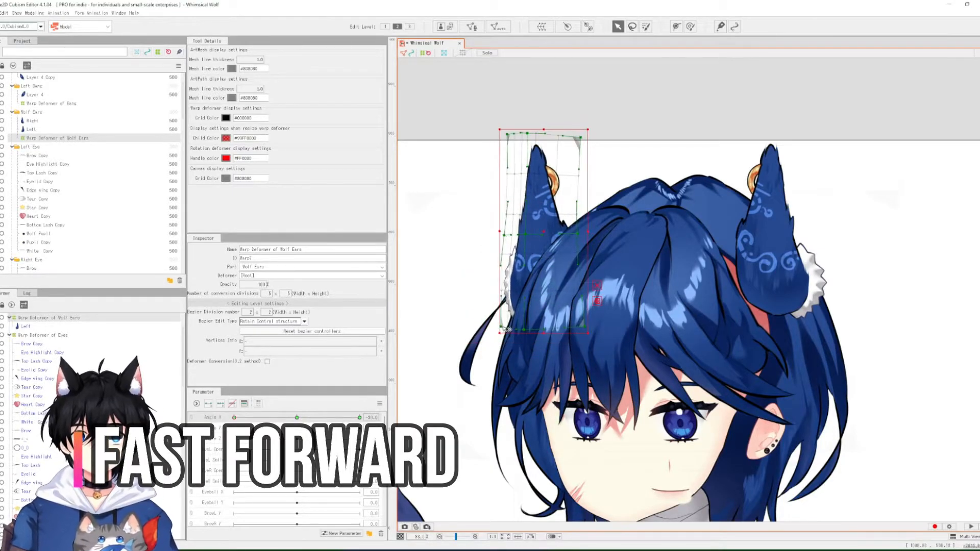
left_click(442, 245)
Step: Check the left wolf ear across the head turn and fine-tune its position at Angle X -30
left_click_drag(234, 417, 297, 418)
left_click_drag(638, 434, 621, 363)
left_click(620, 398)
left_click_drag(297, 418, 234, 417)
left_click_drag(619, 310, 611, 310)
left_click_drag(234, 418, 360, 417)
left_click(620, 398)
left_click(603, 245)
Step: Create a warp deformer for the Right wolf ear and reshape it at Angle X 30
left_click(755, 146)
left_click(542, 27)
left_click(827, 231)
left_click_drag(816, 160, 792, 158)
left_click_drag(815, 61, 794, 62)
left_click(503, 64)
Step: Reshape the right wolf ear's warp deformer at Angle X -30 and preview the turn back toward the front
left_click_drag(360, 418, 234, 417)
left_click_drag(712, 160, 686, 160)
left_click_drag(816, 160, 735, 158)
left_click(810, 231)
left_click_drag(742, 259, 733, 260)
left_click(503, 64)
left_click(863, 168)
left_click_drag(234, 417, 308, 418)
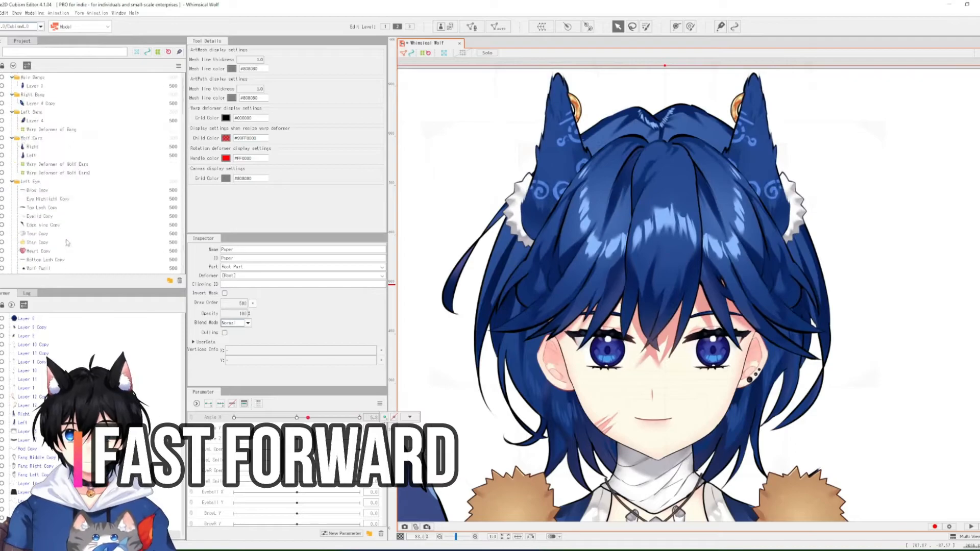
Step: Select the warp deformer of the human ears and set Angle X to 30
left_click_drag(31, 138, 31, 74)
left_click_drag(517, 283, 511, 271)
scroll(652, 255, "down", 4)
scroll(653, 311, "up", 4)
left_click(51, 221)
left_click_drag(308, 417, 360, 418)
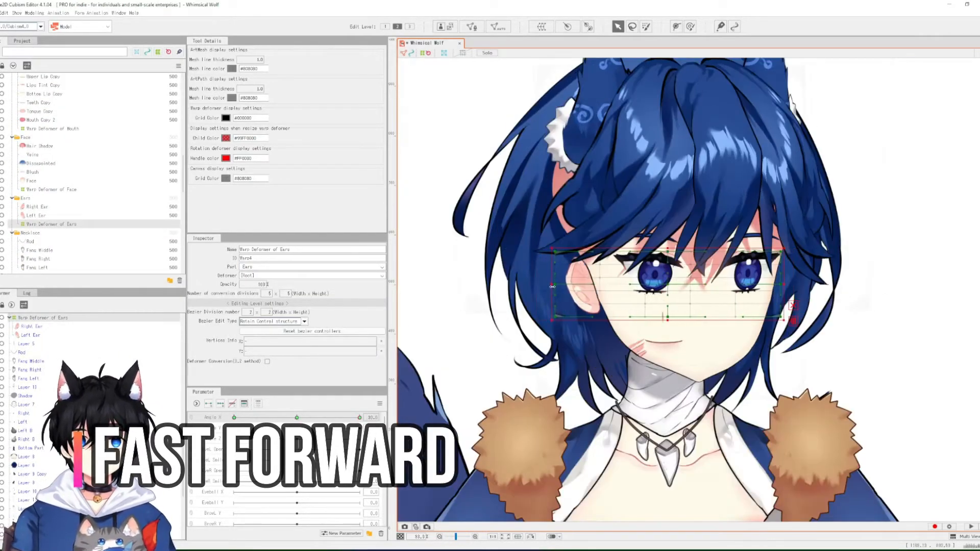
Step: Shift the centre of the Ears warp deformer sideways at Angle X 30 to follow the head turn
left_click(26, 137)
scroll(654, 313, "up", 2)
scroll(654, 313, "up", 2)
left_click_drag(25, 137, 27, 228)
left_click(51, 224)
scroll(490, 281, "down", 4)
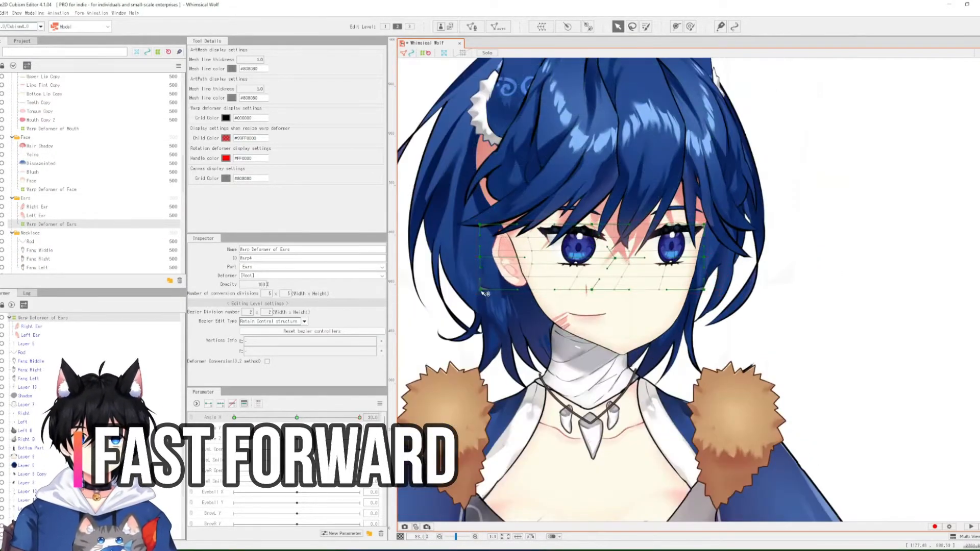
scroll(646, 260, "up", 4)
mouse_move(360, 417)
left_mouse_down()
mouse_move(235, 418)
mouse_move(360, 417)
left_mouse_up()
scroll(646, 261, "down", 4)
left_click(569, 441)
left_click(51, 224)
scroll(646, 267, "up", 4)
scroll(646, 267, "down", 4)
Step: Move and reshape the Mouth warp deformer at Angle X 30 so the mouth follows the turned face
left_click(53, 129)
scroll(583, 339, "up", 4)
left_click_drag(536, 311, 631, 311)
left_click(713, 343)
left_click_drag(699, 355, 693, 356)
left_click_drag(688, 269, 682, 268)
scroll(588, 309, "down", 4)
left_click(502, 64)
left_click(749, 324)
left_click_drag(360, 418, 234, 418)
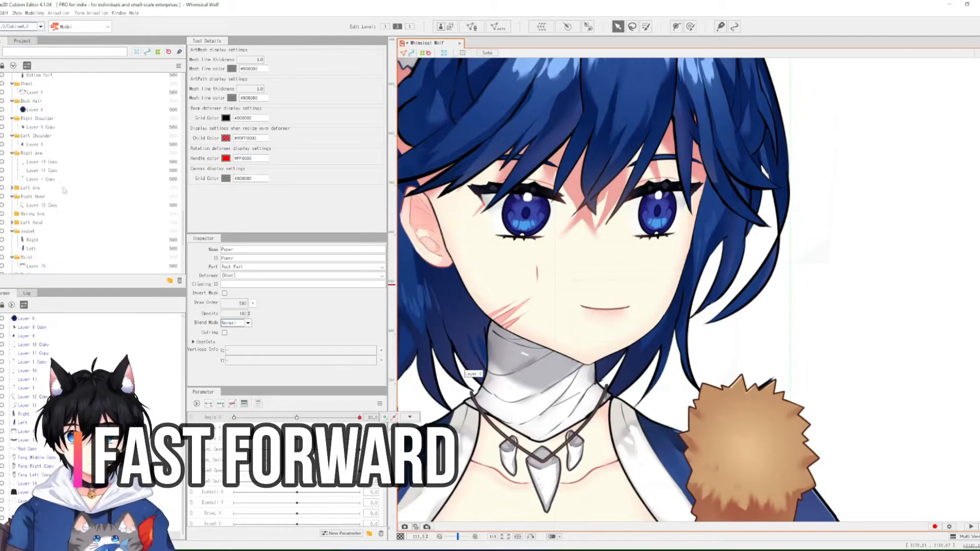
Step: Create a warp deformer for the nose layer and move the nose toward the turned side of the face at Angle X 30
left_click(53, 130)
mouse_move(360, 418)
left_mouse_down()
mouse_move(234, 418)
mouse_move(360, 418)
left_mouse_up()
scroll(95, 173, "up", 3)
left_click(35, 129)
left_click(542, 26)
scroll(600, 274, "up", 4)
left_click_drag(479, 275, 620, 274)
left_click(624, 307)
left_click(502, 64)
scroll(800, 368, "down", 4)
left_click(800, 368)
Step: Create a warp deformer for the back hair layer
left_click(51, 86)
mouse_move(360, 418)
left_mouse_down()
mouse_move(297, 417)
mouse_move(360, 417)
left_mouse_up()
scroll(94, 174, "down", 5)
left_click(35, 234)
left_click(542, 27)
scroll(656, 291, "down", 4)
left_click(58, 86)
left_click(503, 64)
Step: Regenerate the back hair layer's mesh automatically
left_click(34, 78)
scroll(94, 174, "up", 2)
left_click(499, 26)
left_click(549, 221)
left_click(499, 27)
left_click(549, 221)
Step: Add three Angle X keys to the Back Hair warp deformer and reshape its centre, top and lower corner at Angle X 30
left_click(57, 118)
left_click(220, 404)
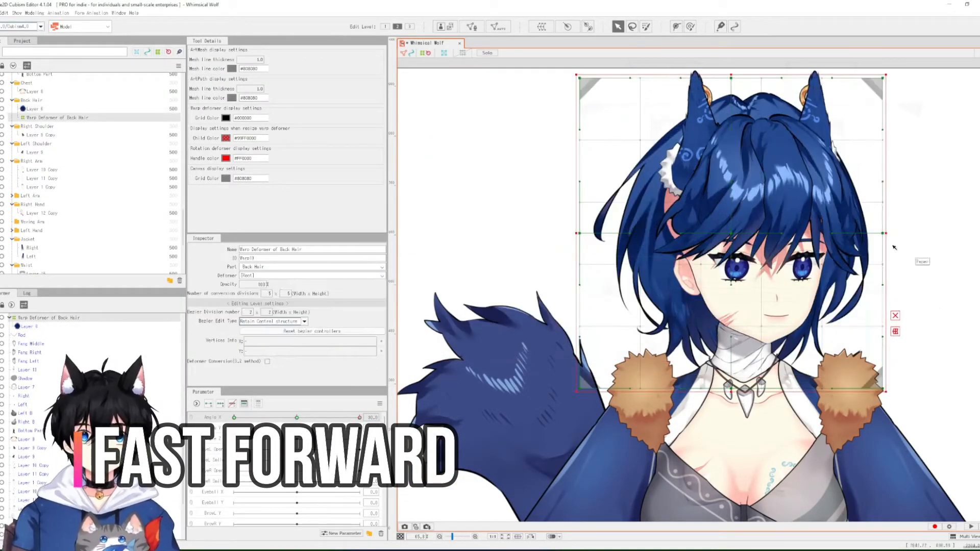
left_click_drag(886, 234, 872, 234)
left_click_drag(724, 233, 782, 223)
left_click_drag(580, 388, 610, 386)
left_click_drag(724, 78, 767, 85)
left_click_drag(781, 223, 766, 227)
left_click_drag(611, 386, 594, 383)
mouse_move(360, 417)
left_mouse_down()
mouse_move(297, 417)
mouse_move(360, 418)
left_mouse_up()
left_click_drag(869, 78, 865, 78)
Step: Reflect the Back Hair warp deformer's Angle X 30 shape horizontally and check it at Angle X -30
left_click(776, 306)
left_click(380, 404)
left_click(475, 352)
left_click(656, 165)
left_click(587, 85)
left_click(380, 404)
left_click(475, 353)
left_click_drag(360, 418, 234, 418)
left_click(776, 307)
left_click(657, 353)
scroll(663, 250, "up", 3)
scroll(840, 222, "down", 3)
Step: Reflect the Back Hair warp deformer's adjusted Angle X 30 shape to the opposite side
left_click(895, 174)
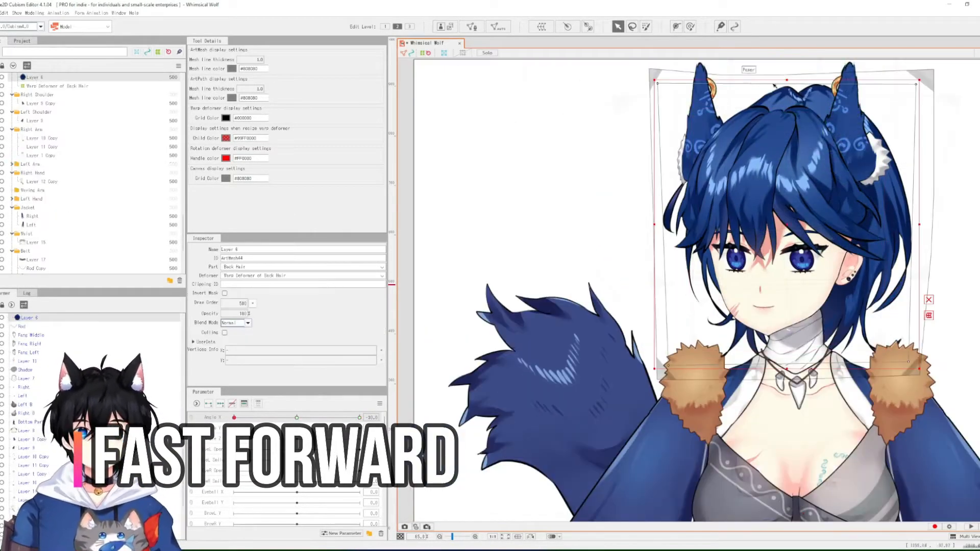
left_click(380, 404)
left_click(474, 352)
key("ctrl+e")
key("ctrl+e")
key("ctrl+t")
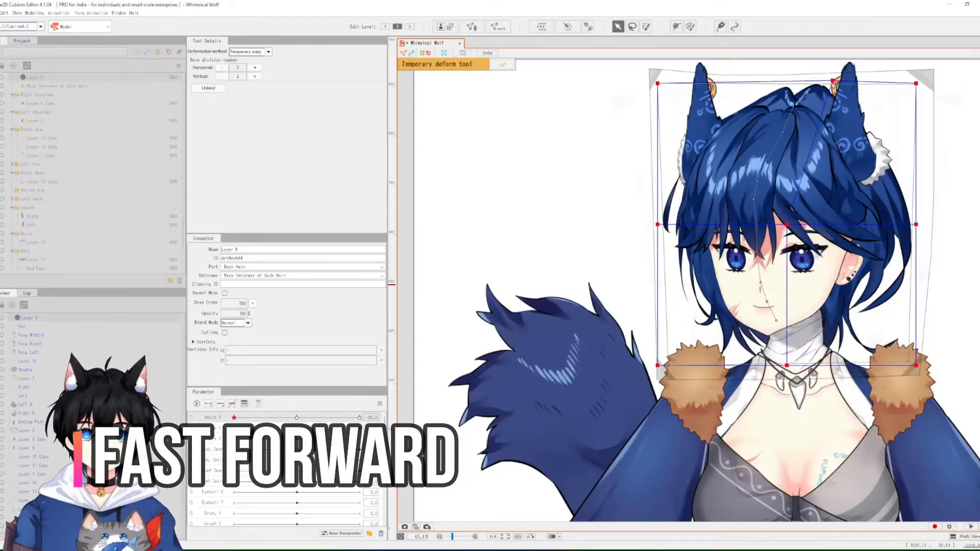
key("Escape")
Step: Regenerate the back hair layer's mesh with the automatic mesh generator
left_click(499, 26)
left_click(536, 243)
left_click(514, 268)
left_click(511, 301)
left_click(541, 222)
Step: Reshape the Back Hair warp deformer's top edge and both lower corners at Angle X -30
left_click(657, 76)
mouse_move(234, 418)
left_mouse_down()
mouse_move(296, 417)
mouse_move(234, 417)
left_mouse_up()
left_click_drag(790, 75, 743, 70)
left_click_drag(234, 418, 297, 418)
left_click_drag(297, 417, 234, 418)
left_click_drag(658, 380, 679, 376)
left_click_drag(921, 376, 932, 380)
left_click_drag(234, 418, 297, 417)
Step: Pull in the Back Hair warp deformer's upper corner at Angle X 30 and return Angle X to 0
left_click(380, 404)
left_click_drag(297, 417, 398, 418)
left_click(441, 449)
left_click_drag(917, 69, 903, 67)
left_click_drag(360, 418, 297, 418)
left_click(738, 260)
left_click(51, 203)
left_click_drag(297, 418, 360, 428)
Step: Save the model in a new folder named Whimsical Wolf
left_click(0, 13)
left_click(20, 74)
right_click(420, 249)
left_click(446, 279)
type("Whimsical Wolf")
key("Return")
double_click(398, 201)
left_click(628, 379)
left_click(538, 8)
Step: Add three Angle Y keys to the Face warp deformer and raise its side and bottom centre points at maximum Angle Y
scroll(74, 246, "down", 6)
left_click(75, 246)
left_click(220, 403)
left_click_drag(892, 316, 892, 309)
key("ctrl+t")
key("Return")
left_click_drag(793, 340, 796, 333)
left_click(814, 288)
left_click(836, 315)
Step: Raise both lower corners of the Face warp deformer at maximum Angle Y
left_click(74, 87)
left_click_drag(892, 305, 892, 309)
left_click_drag(699, 344, 696, 329)
left_click_drag(888, 344, 888, 334)
left_click(77, 122)
left_click(75, 180)
left_click(380, 404)
Step: Raise the Mouth warp deformer's side and lower points at maximum Angle Y
left_click(54, 120)
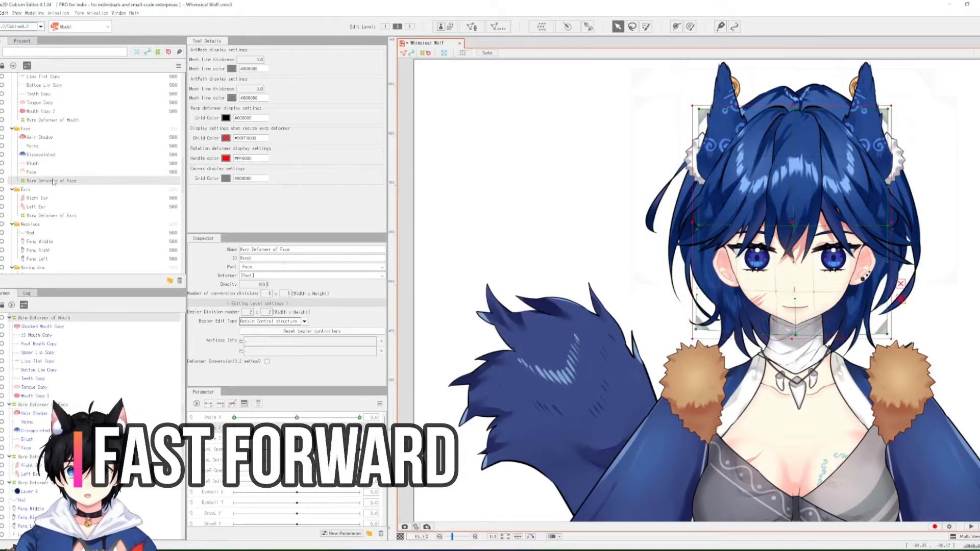
scroll(815, 311, "up", 6)
left_click_drag(851, 305, 851, 299)
left_click_drag(779, 336, 778, 329)
mouse_move(360, 428)
left_mouse_down()
mouse_move(297, 428)
mouse_move(360, 428)
left_mouse_up()
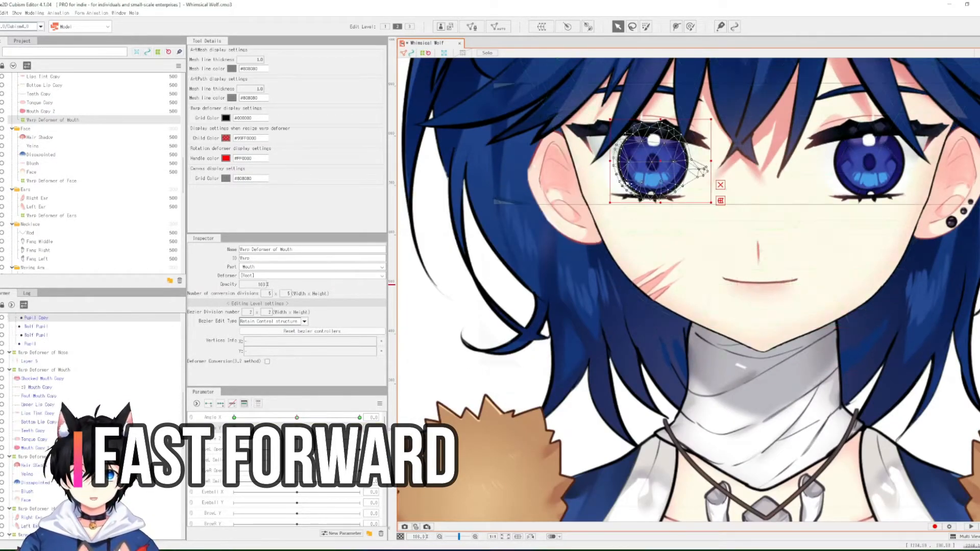
Step: Shift the Eyes warp deformer's side points up and curve its top edge with the Temporary deform tool at maximum Angle Y
left_click(656, 160)
left_click(52, 233)
scroll(704, 322, "down", 6)
left_click_drag(924, 284, 924, 273)
left_click_drag(704, 322, 704, 313)
key("ctrl+t")
left_click_drag(922, 283, 923, 286)
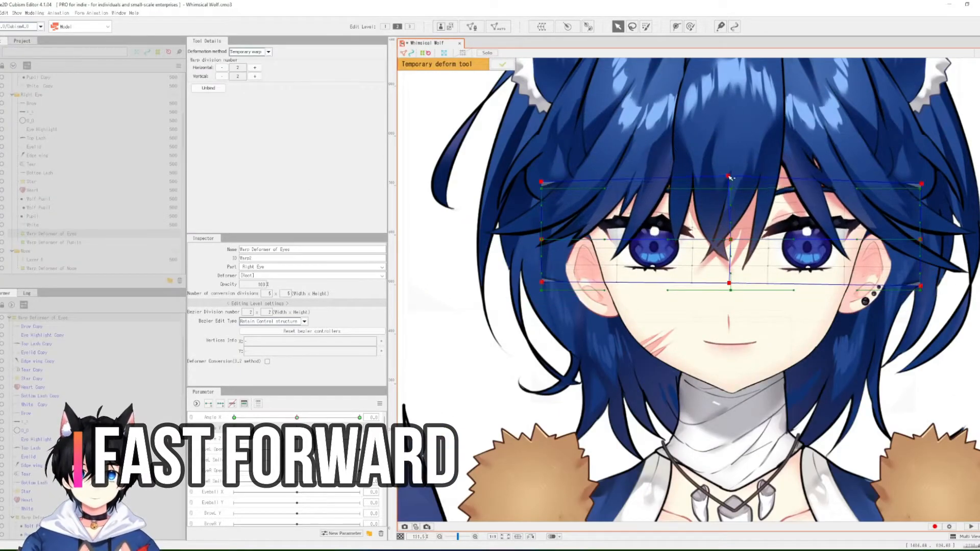
left_click_drag(731, 180, 729, 176)
key("Return")
Step: Reflect the Eyes warp deformer's maximum Angle Y shape to the opposite key
left_click(380, 404)
left_click(423, 392)
left_click(474, 353)
mouse_move(360, 428)
left_mouse_down()
mouse_move(235, 428)
mouse_move(360, 428)
left_mouse_up()
Step: Move the Nose warp deformer up at maximum Angle Y and down at minimum Angle Y
left_click(729, 323)
left_click(51, 236)
left_click_drag(729, 323, 729, 300)
left_click_drag(359, 428, 234, 427)
left_click_drag(728, 323, 728, 346)
Step: Create a warp deformer for the Hair Shadow layer
scroll(90, 240, "down", 5)
left_click(76, 237)
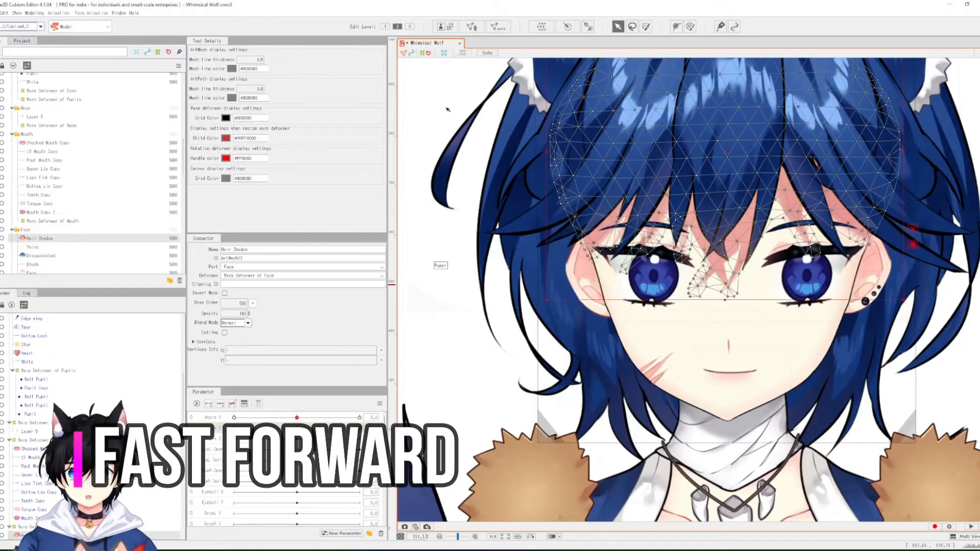
left_click(542, 26)
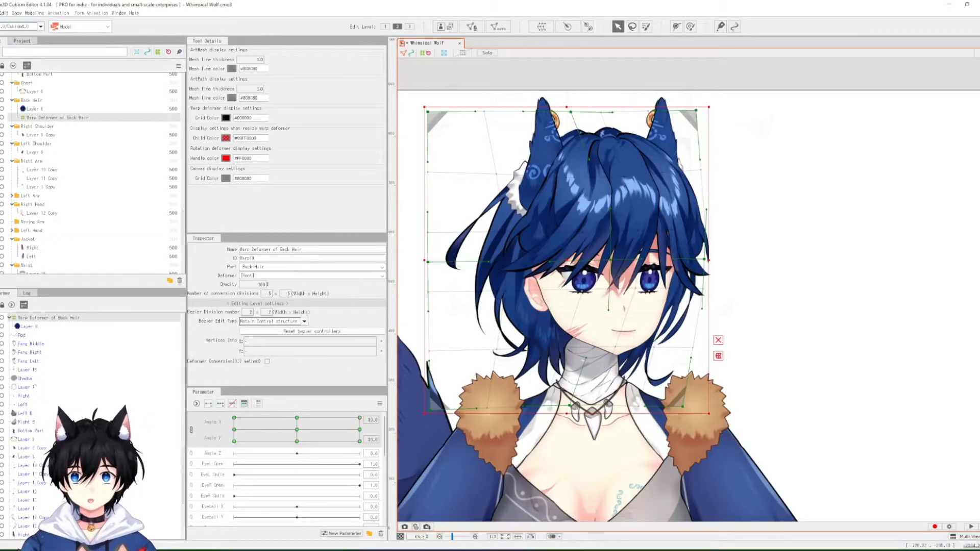
Step: Save the model and reset Angle X and Angle Y to 0
left_click(1, 14)
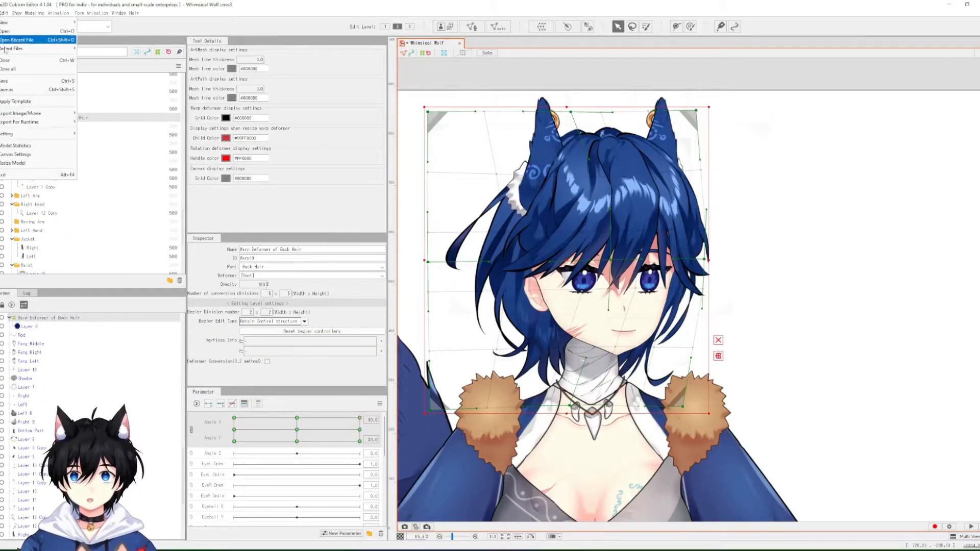
left_click(11, 82)
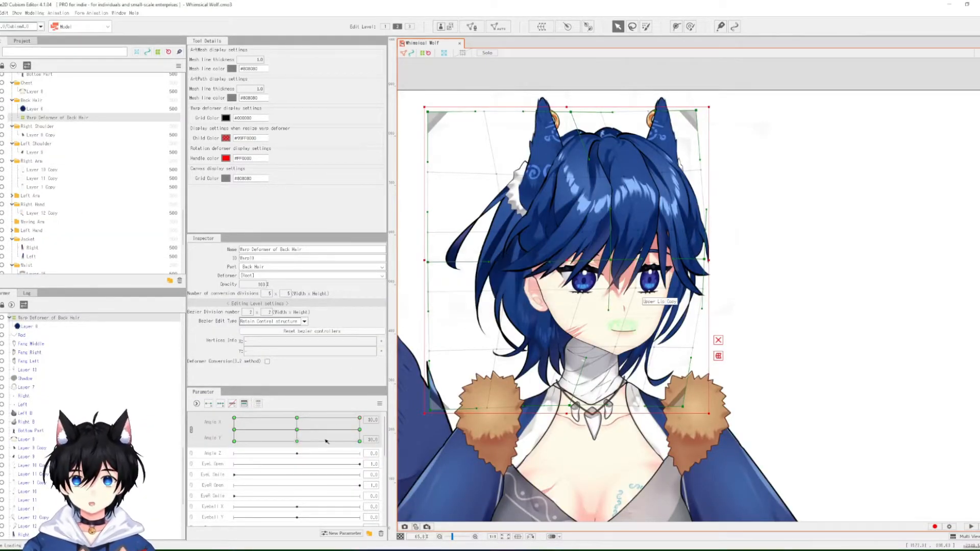
left_click(377, 420)
type("0")
key("Return")
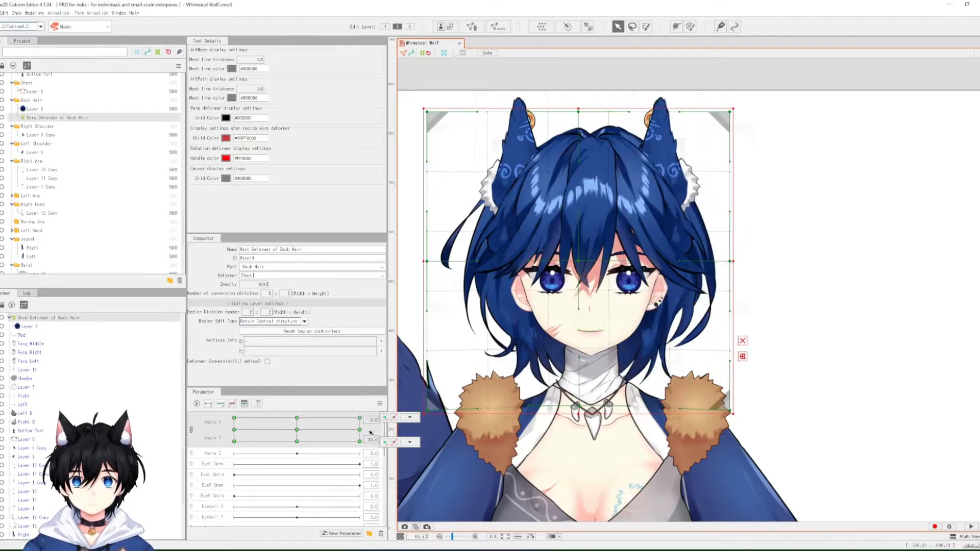
type("0")
key("Return")
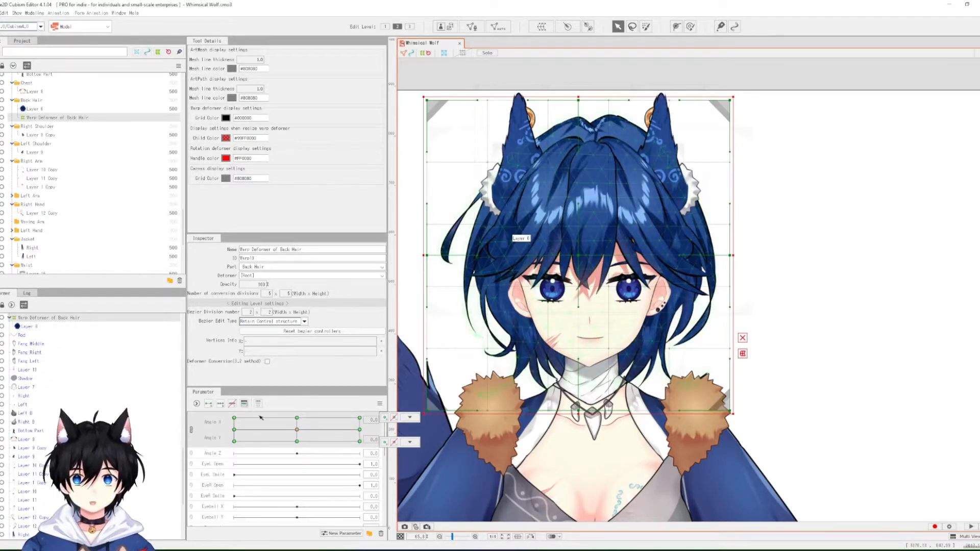
Step: Create a rotation deformer named Face Rotation as the parent of the Face warp deformer
left_click(223, 456)
scroll(82, 170, "up", 5)
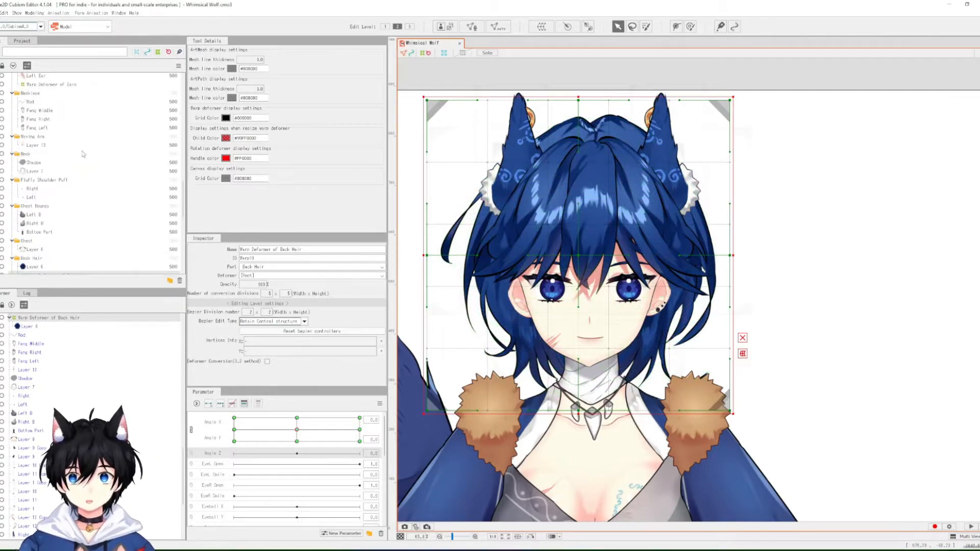
scroll(83, 171, "up", 6)
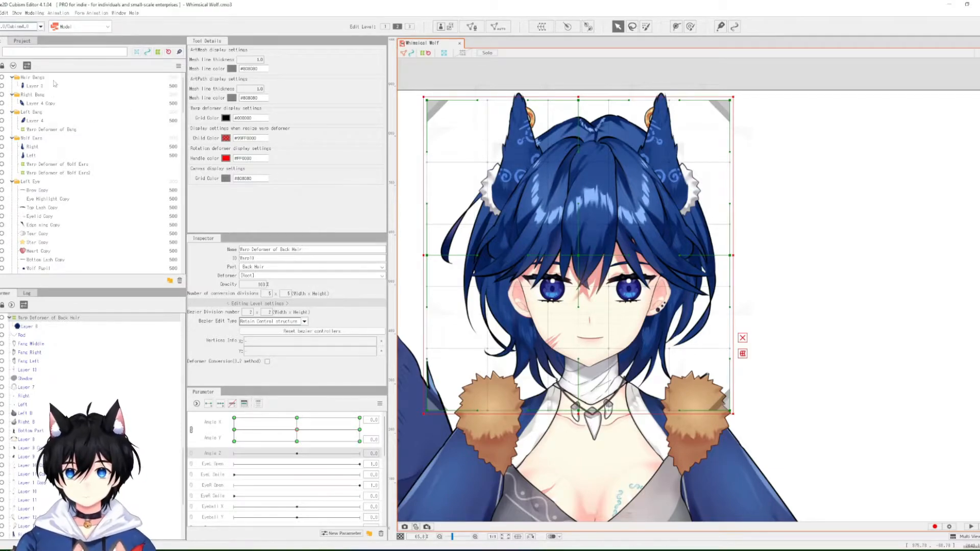
scroll(61, 175, "down", 10)
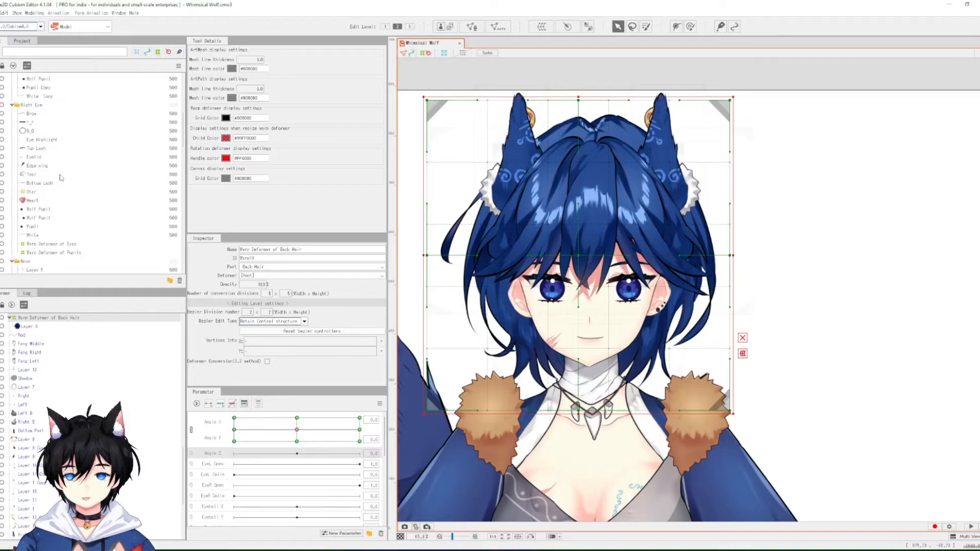
scroll(31, 214, "down", 1)
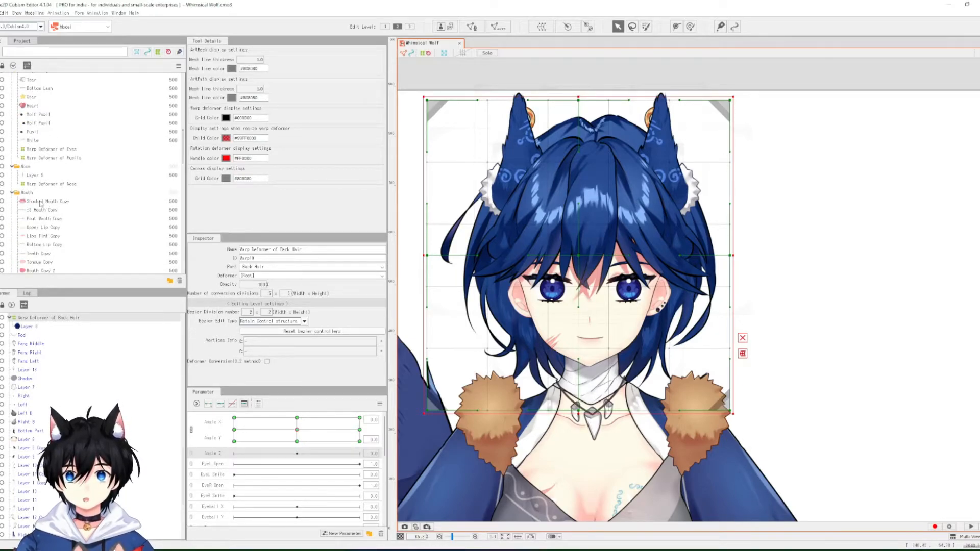
scroll(34, 192, "down", 4)
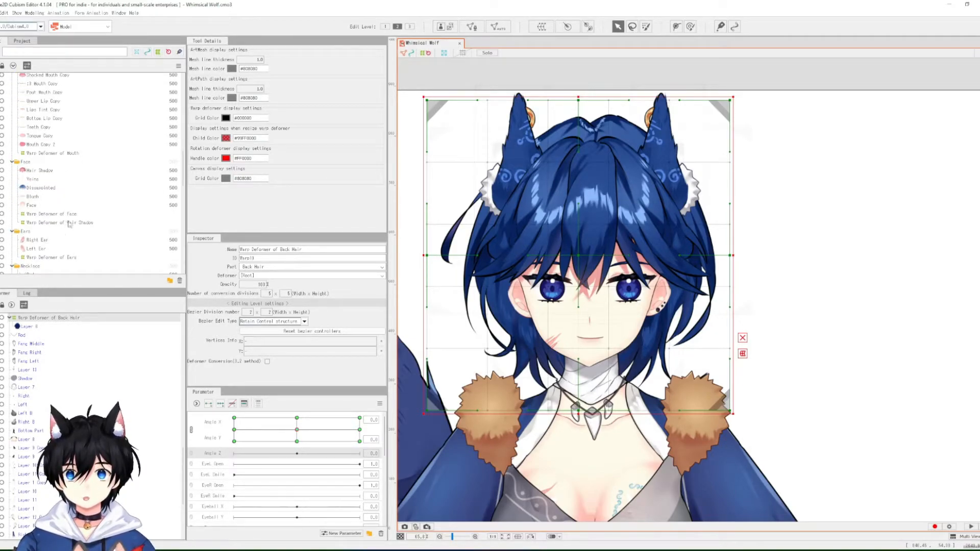
left_click(65, 215)
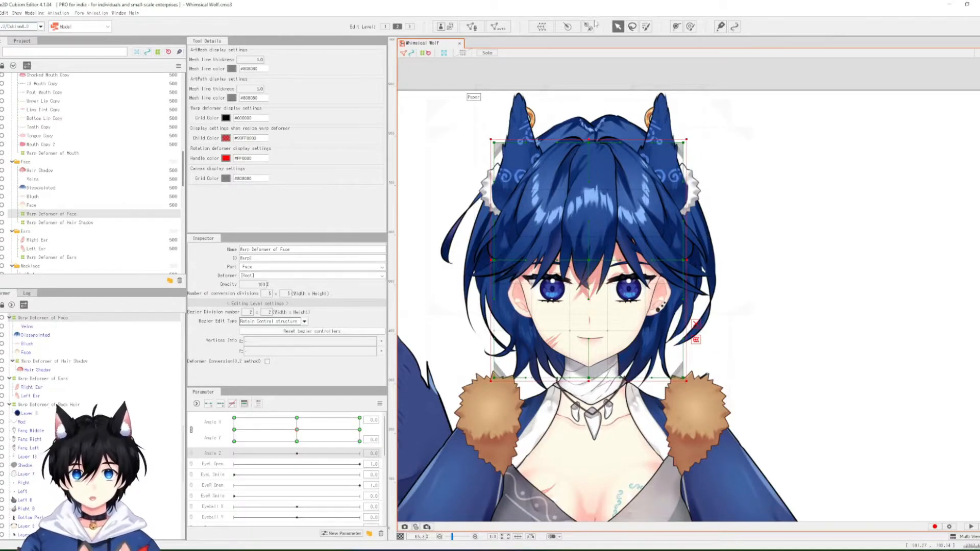
left_click(568, 27)
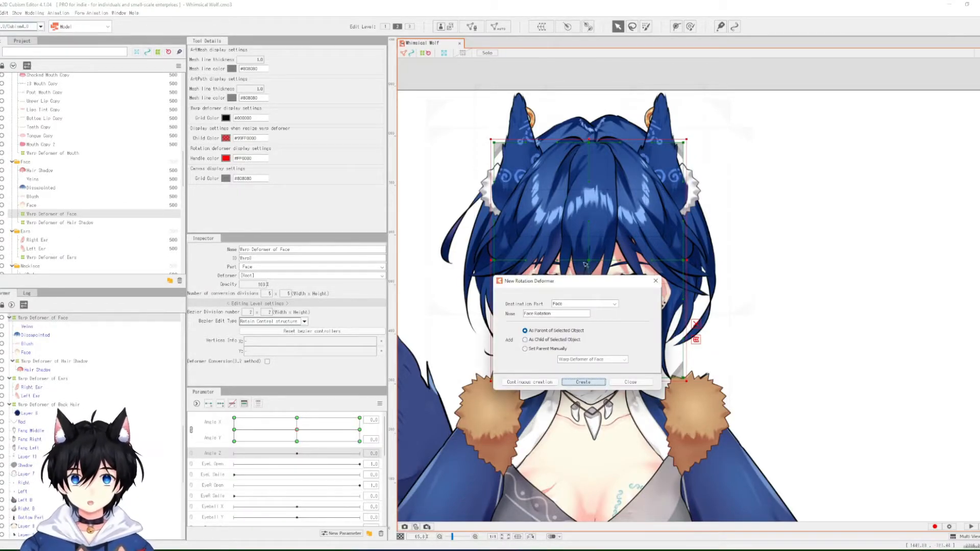
left_click(586, 383)
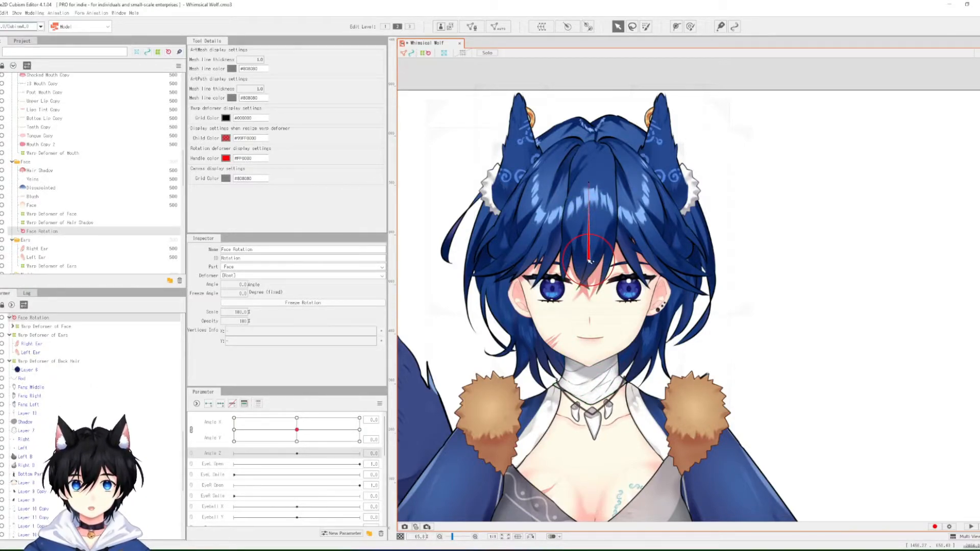
Step: Move the Face Rotation deformer's pivot down to the chin and set its angle to 10 at Angle Z 30
left_click_drag(591, 261, 592, 363)
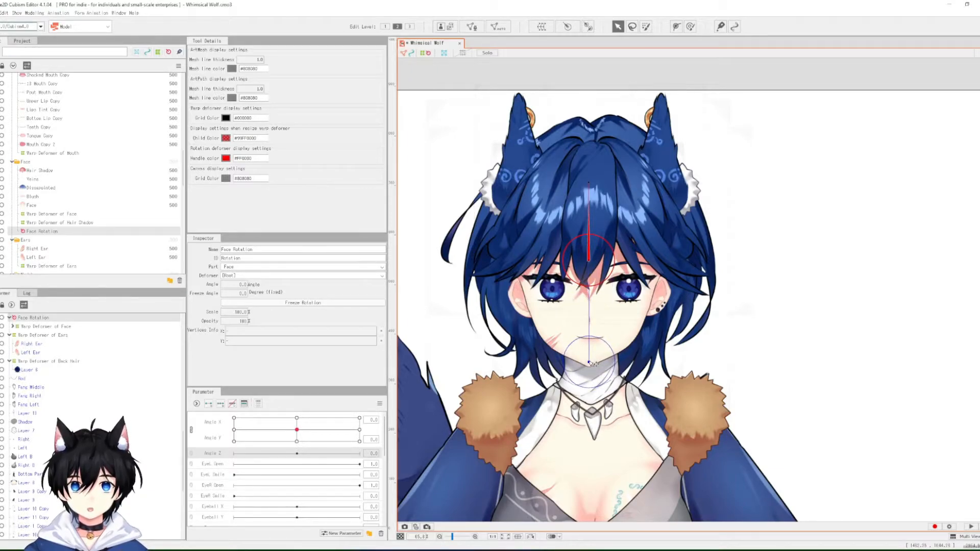
left_click_drag(591, 363, 591, 363)
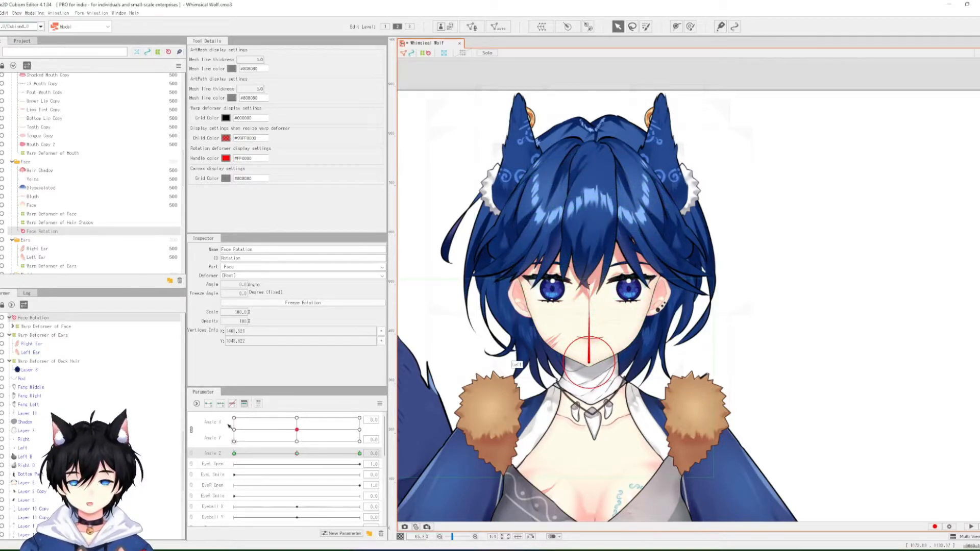
left_click(298, 454)
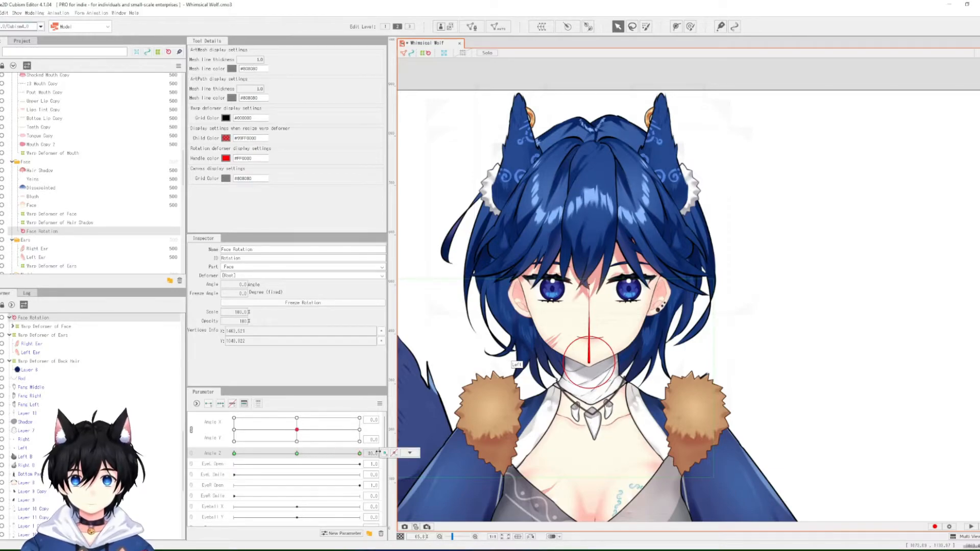
left_click_drag(589, 285, 603, 291)
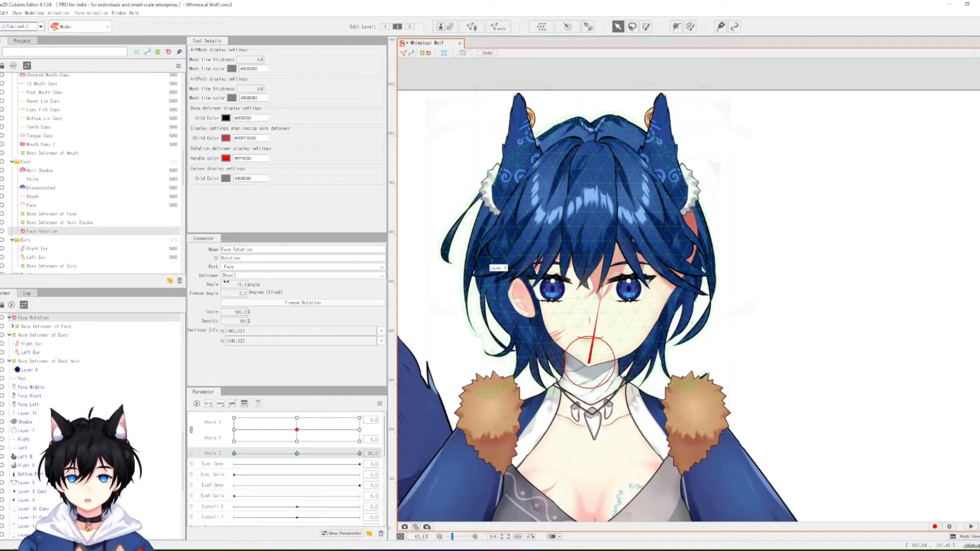
type("0")
key("Return")
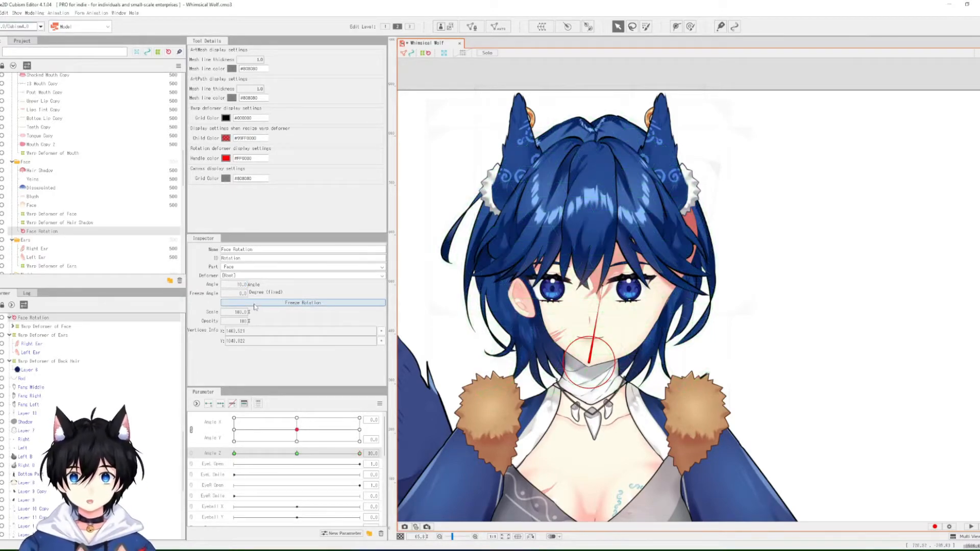
Step: Reflect the Face Rotation deformer's Angle Z 30 pose horizontally and check it at Angle Z -30
left_click(380, 403)
left_click(421, 462)
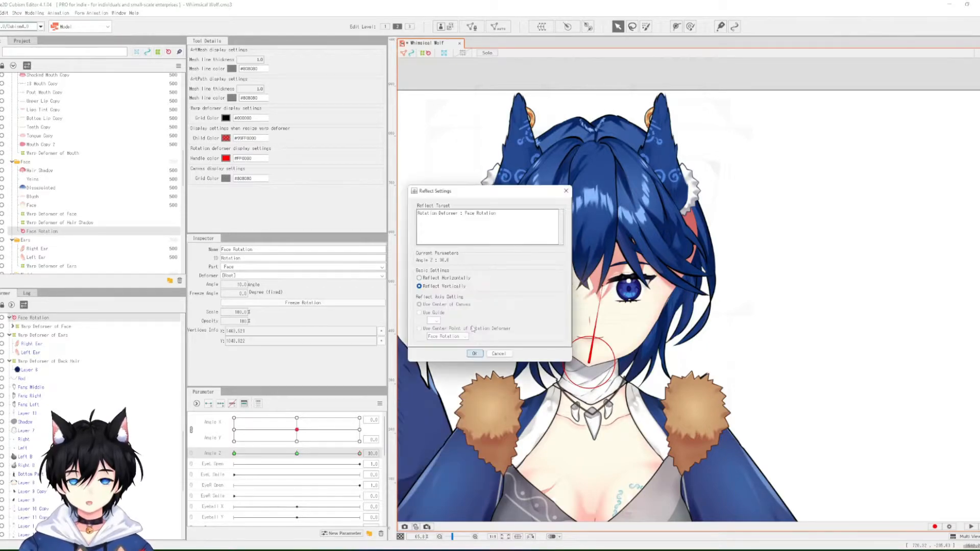
left_click(420, 279)
left_click(475, 354)
left_click_drag(330, 454, 224, 454)
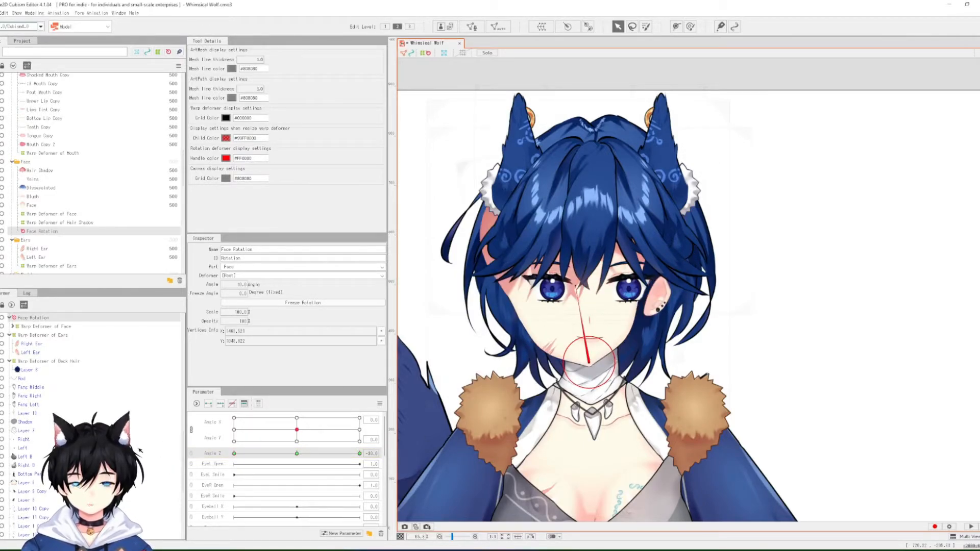
Step: Create a rotation deformer named Ears Rotation as the parent of the Ears warp deformer
left_click(656, 299)
left_click(47, 266)
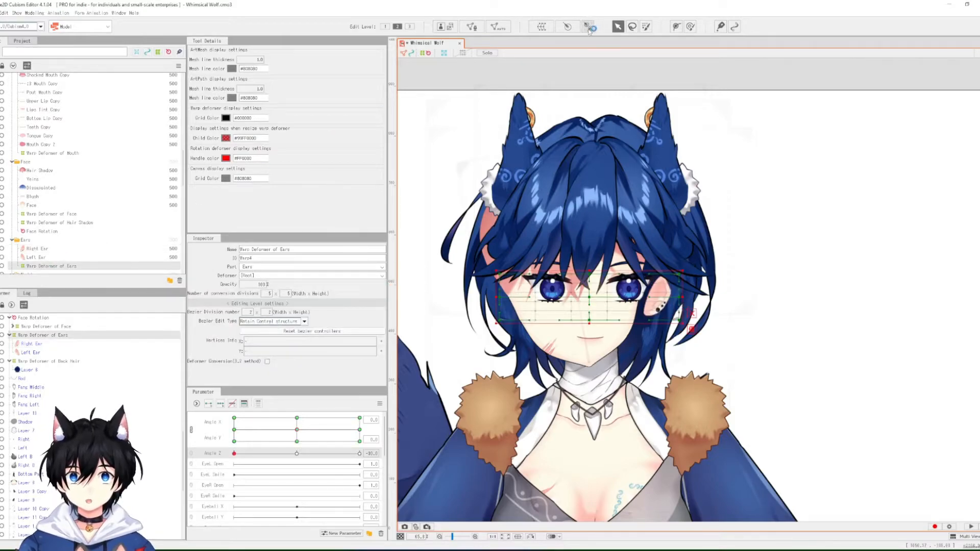
left_click(567, 26)
left_click(583, 382)
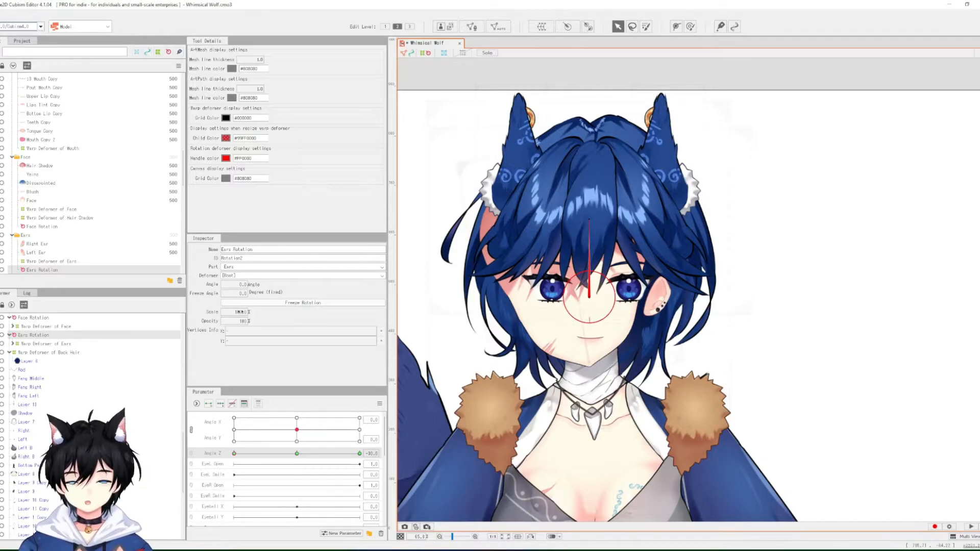
Step: Set the Ears Rotation deformer's angle to 10 at Angle Z 30
left_click_drag(264, 455, 384, 466)
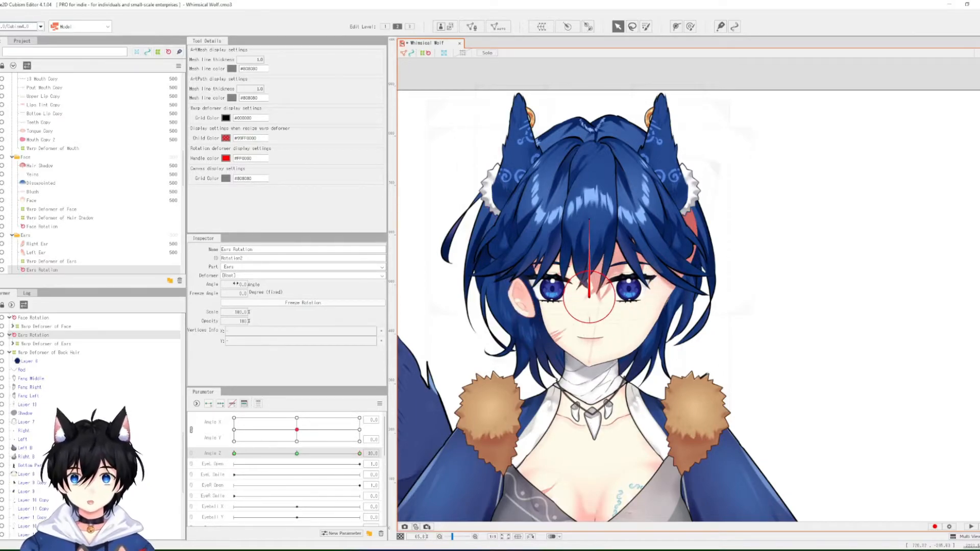
left_click(243, 285)
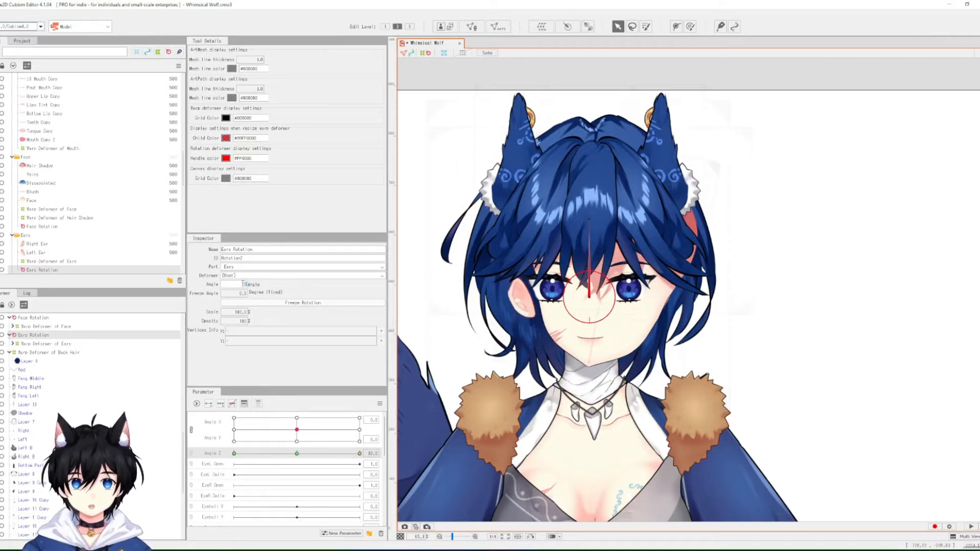
type("10")
key("Return")
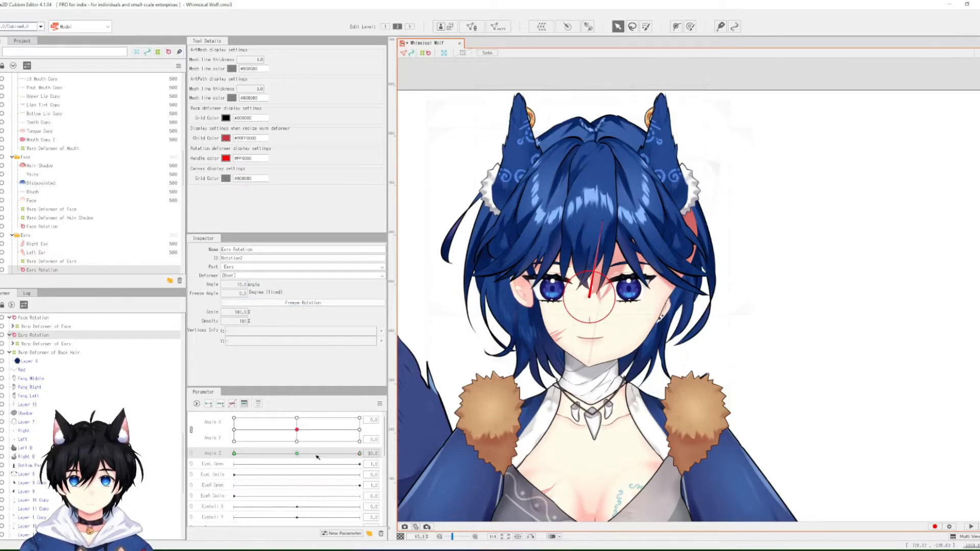
Step: Reflect the Ears Rotation deformer's Angle Z 30 pose horizontally
left_click(379, 404)
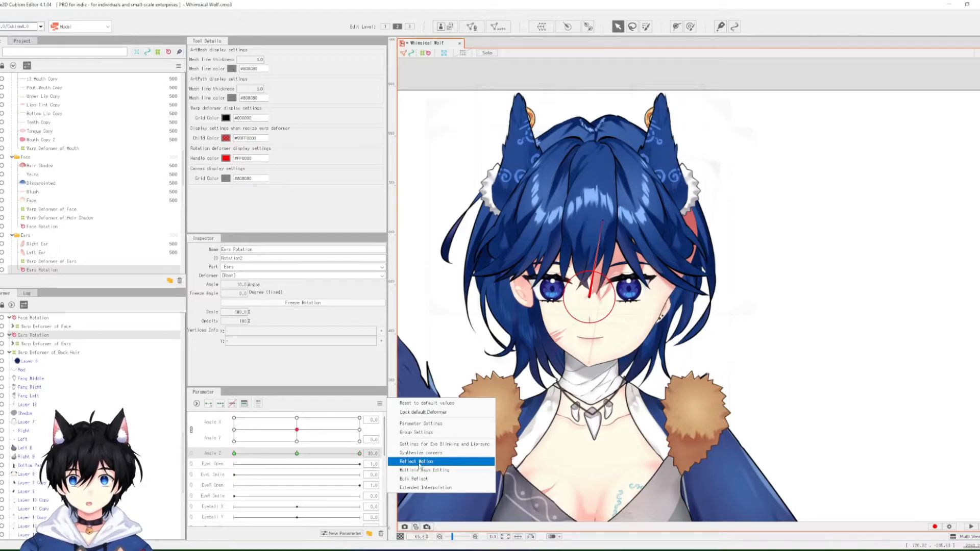
left_click(421, 462)
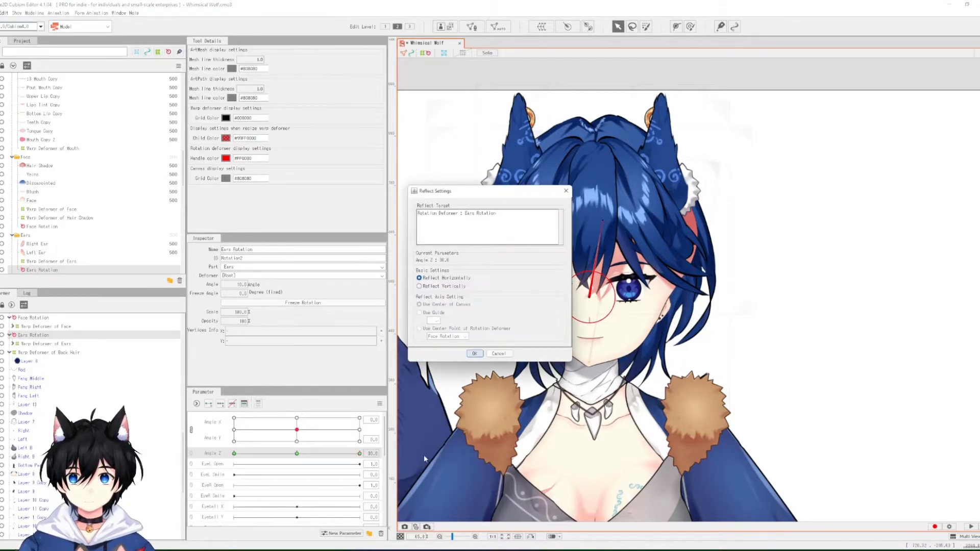
left_click(474, 353)
Step: Shift the Ears Rotation deformer slightly right at Angle Z 30 and reflect the adjusted pose horizontally
left_click_drag(359, 454, 537, 430)
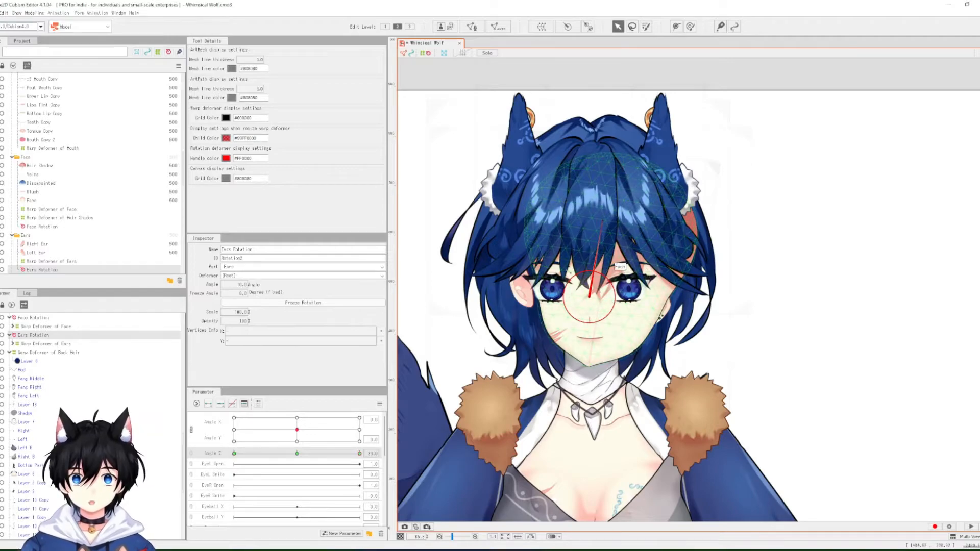
left_click(594, 298)
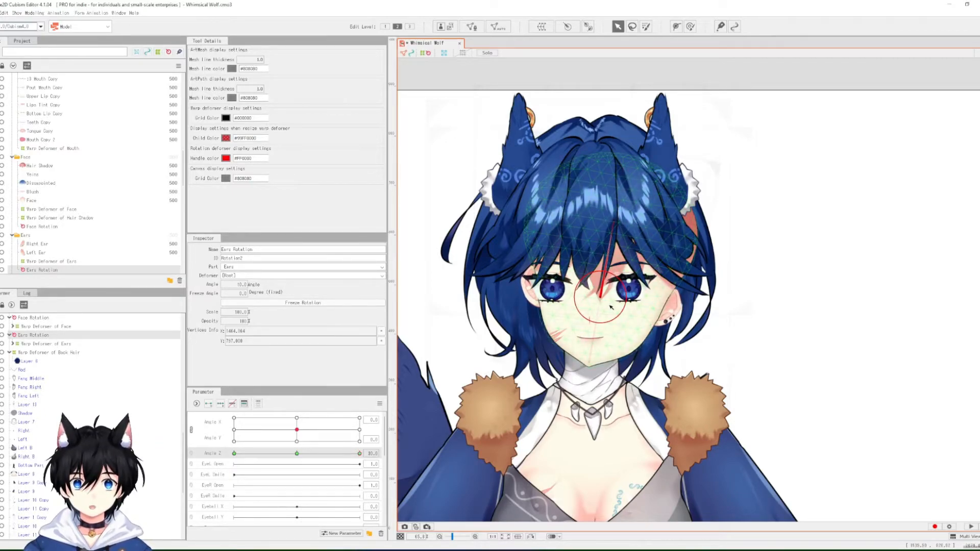
left_click(379, 403)
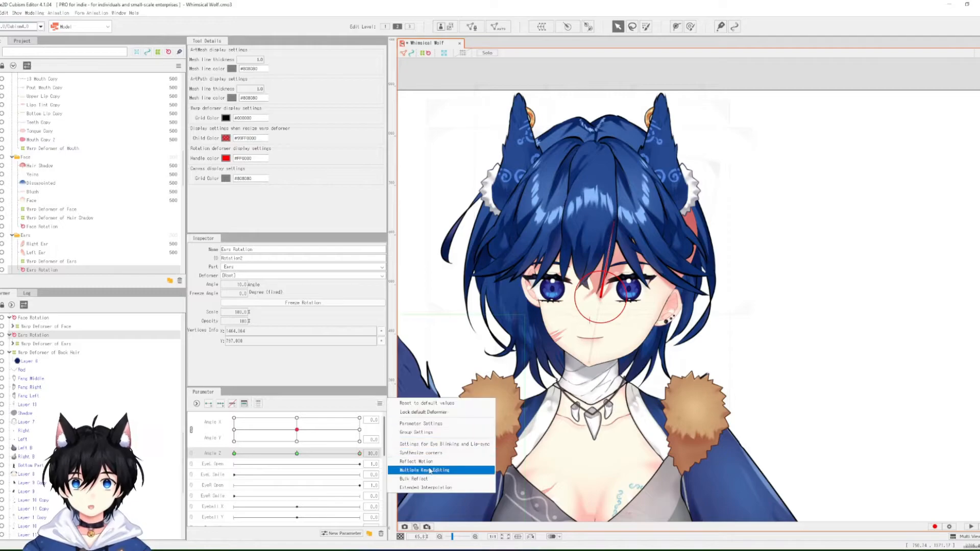
left_click(429, 470)
left_click(473, 352)
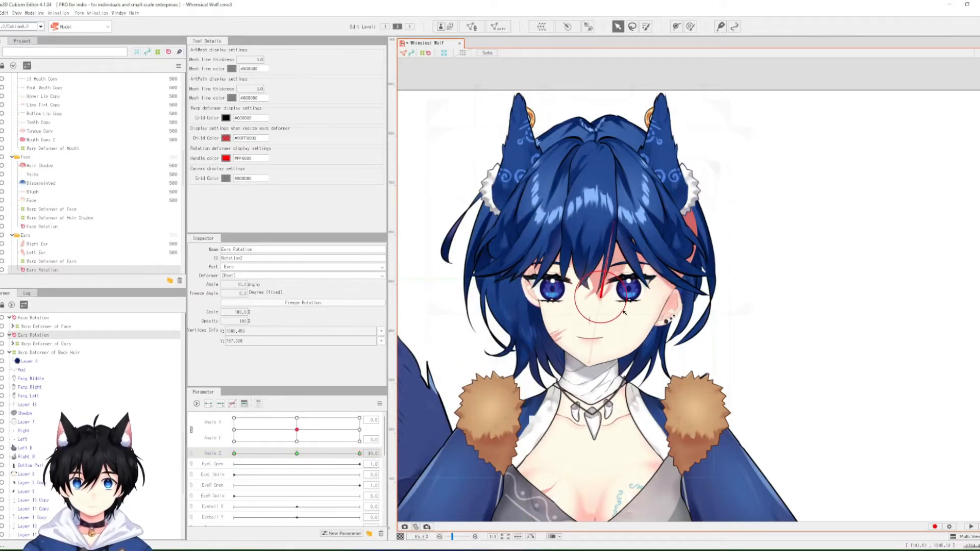
Step: Create a rotation deformer named Mouth Rotation as the parent of the Mouth warp deformer
left_click(590, 334)
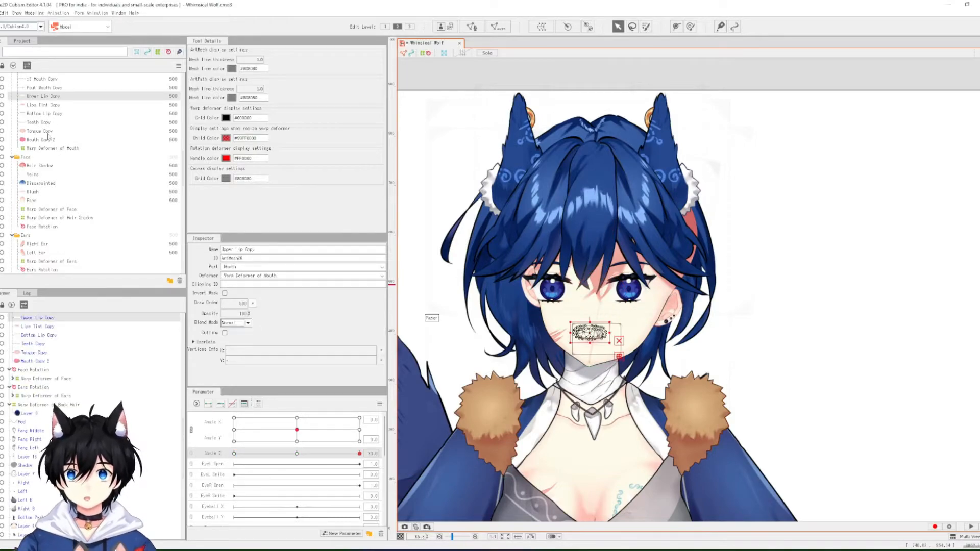
left_click(47, 149)
left_click(568, 27)
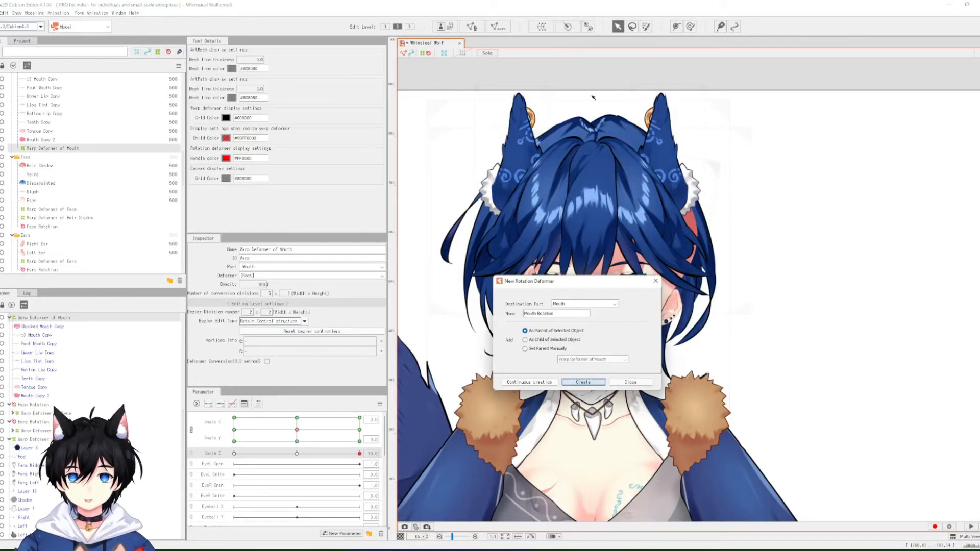
left_click(585, 383)
Step: Add Angle Z keys to the Mouth Rotation deformer and set its angle to 10 at Angle Z 30
left_click(232, 403)
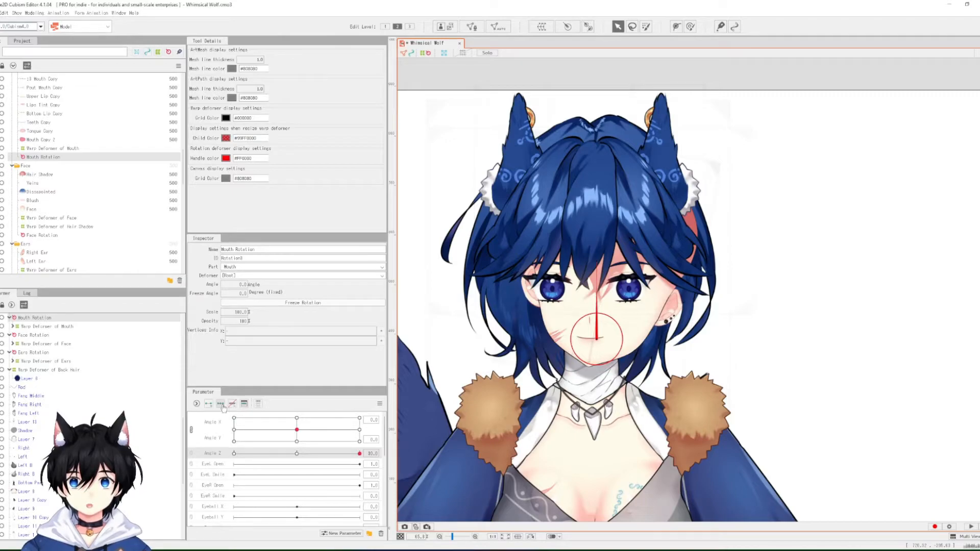
left_click(242, 285)
type("10")
key("Return")
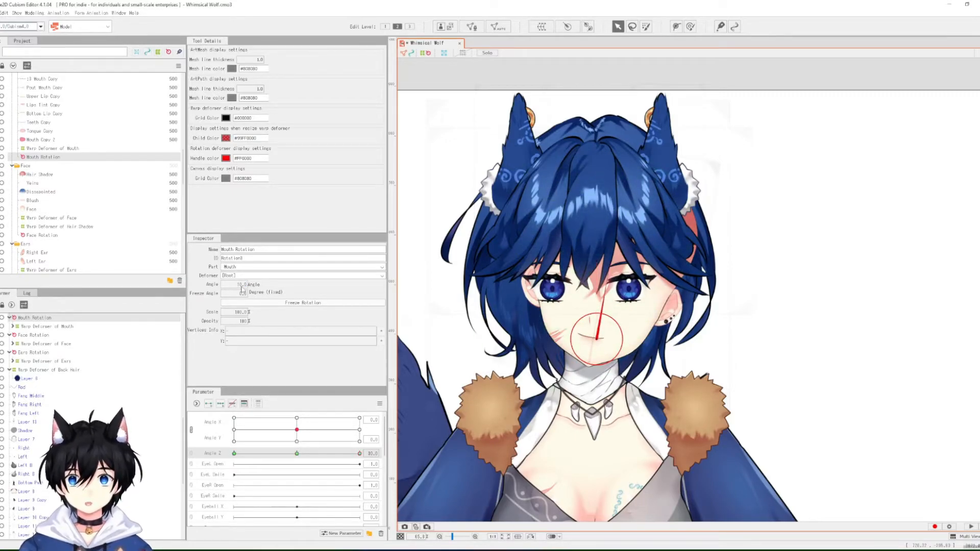
Step: Reposition the Mouth Rotation deformer at Angle Z 30, reflect the pose horizontally and check the mouth at Angle Z 0
left_click(600, 339)
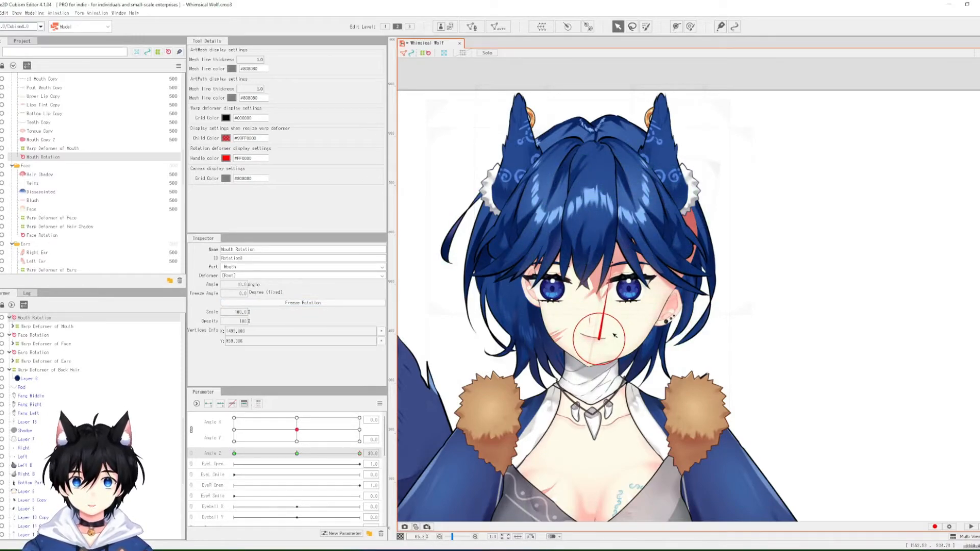
scroll(613, 335, "up", 3)
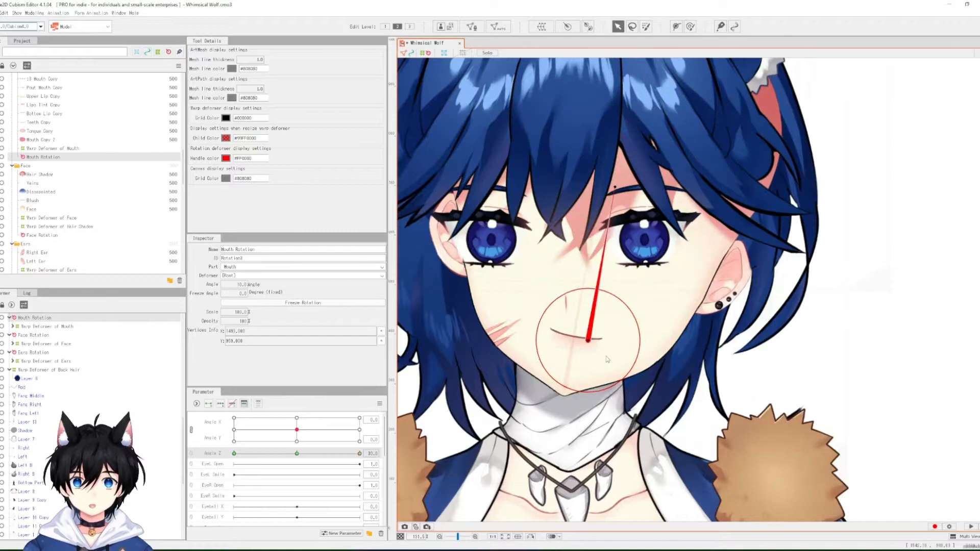
left_click_drag(590, 339, 575, 337)
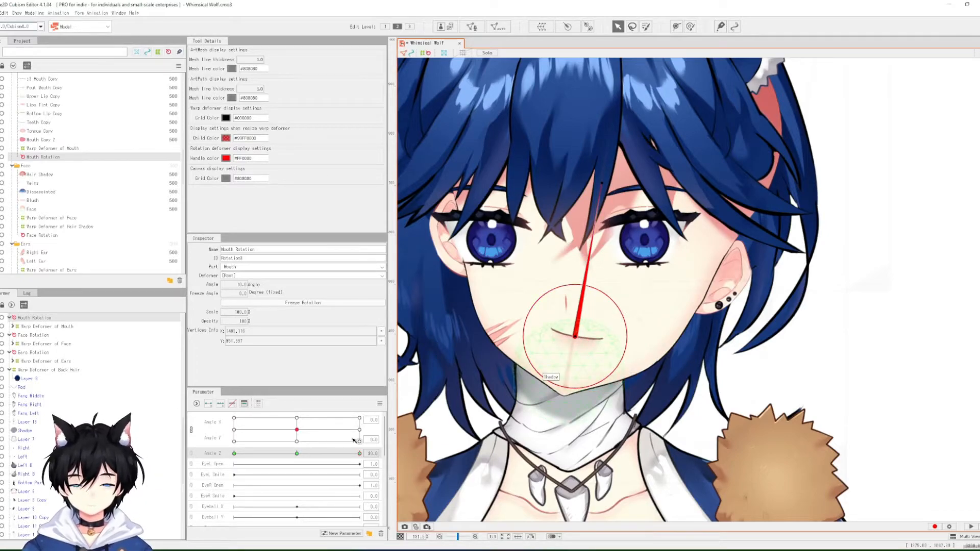
left_click(379, 404)
left_click(413, 464)
left_click(473, 354)
left_click_drag(332, 456, 299, 454)
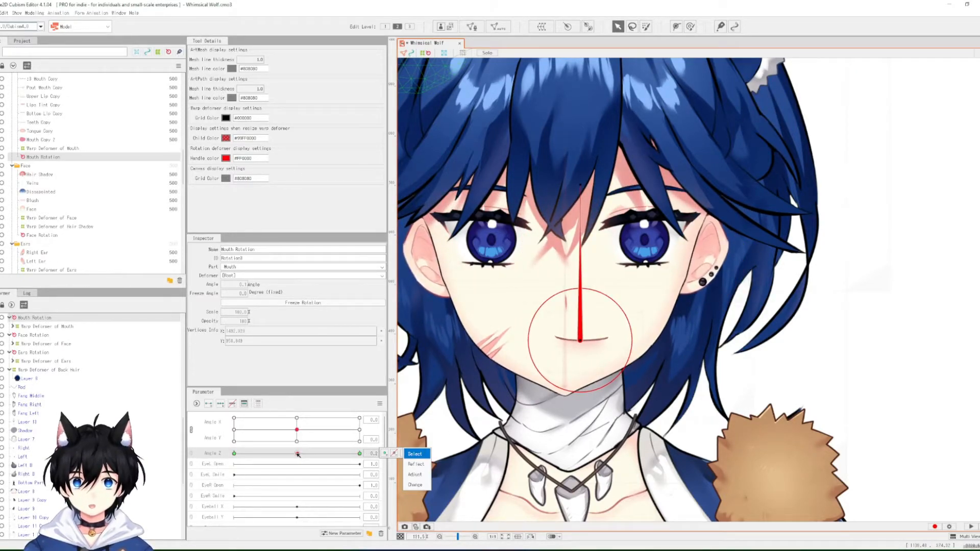
Step: Undo the reflected mouth pose and position change, and nudge the Mouth Rotation deformer left at Angle Z 30
key("ctrl+z")
key("ctrl+z")
key("ctrl+z")
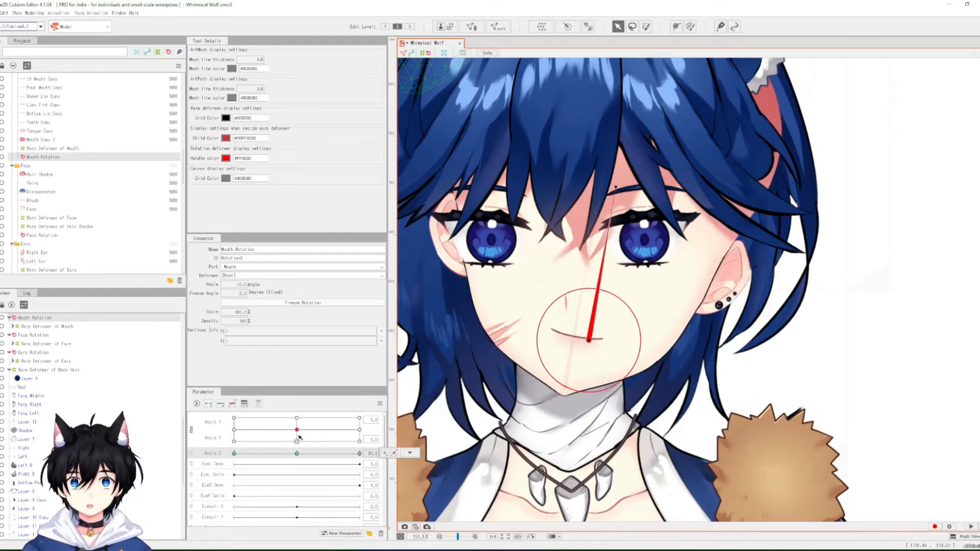
key("Left")
key("Left")
key("Left")
key("Left")
key("Left")
key("Left")
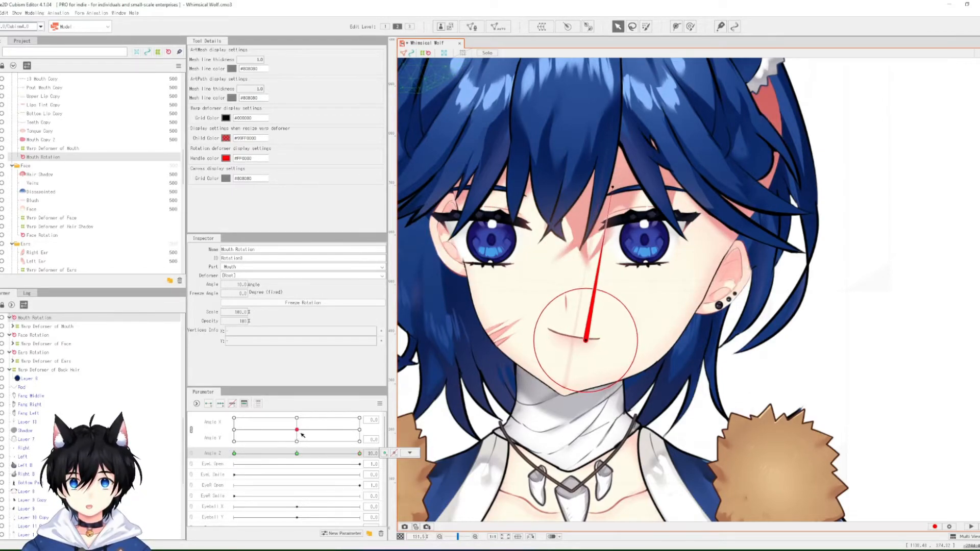
key("Left")
key("Left")
key("Left")
key("Left")
key("Left")
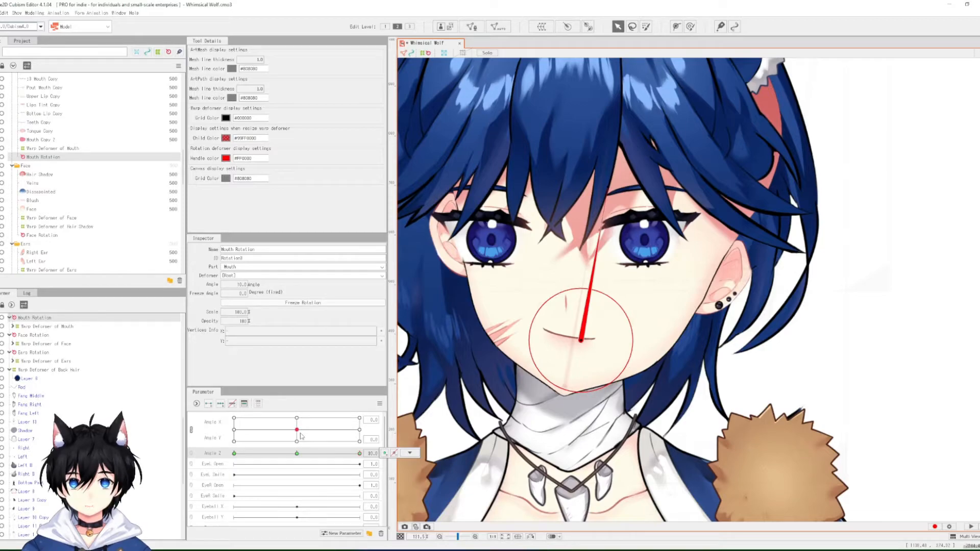
Step: Undo the mouth pose edits and step back through the earlier deformer edits in the history
key("ctrl+z")
key("ctrl+z")
key("ctrl+z")
key("ctrl+z")
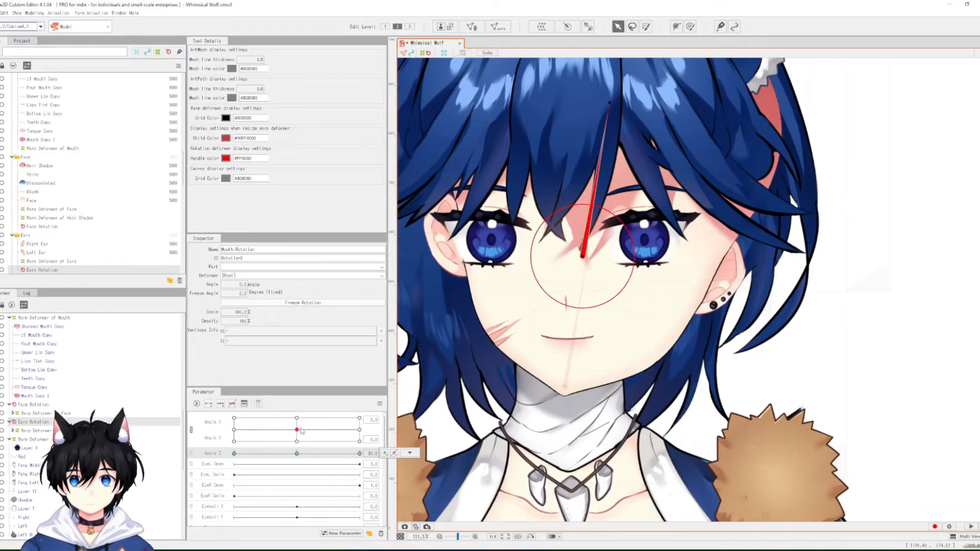
key("ctrl+z")
key("ctrl+z")
key("ctrl+z")
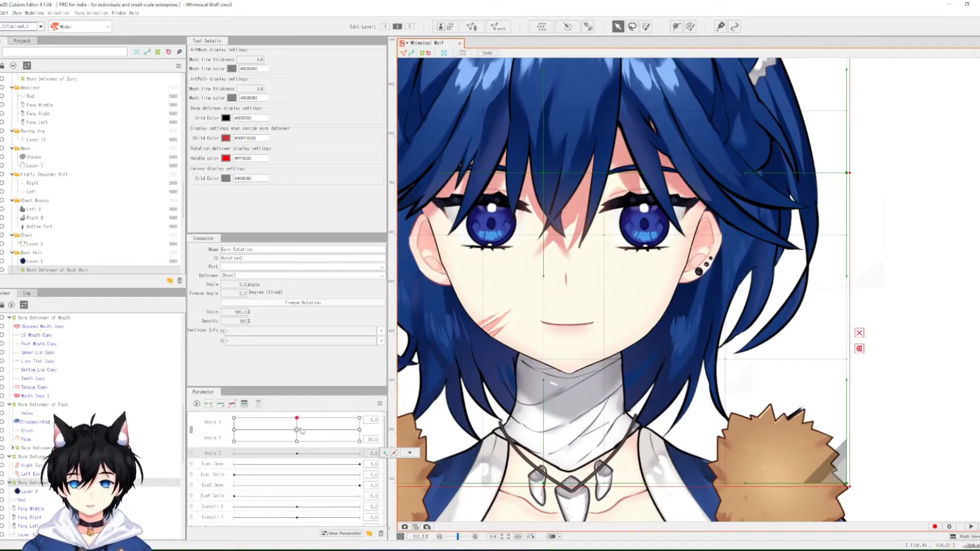
key("ctrl+z")
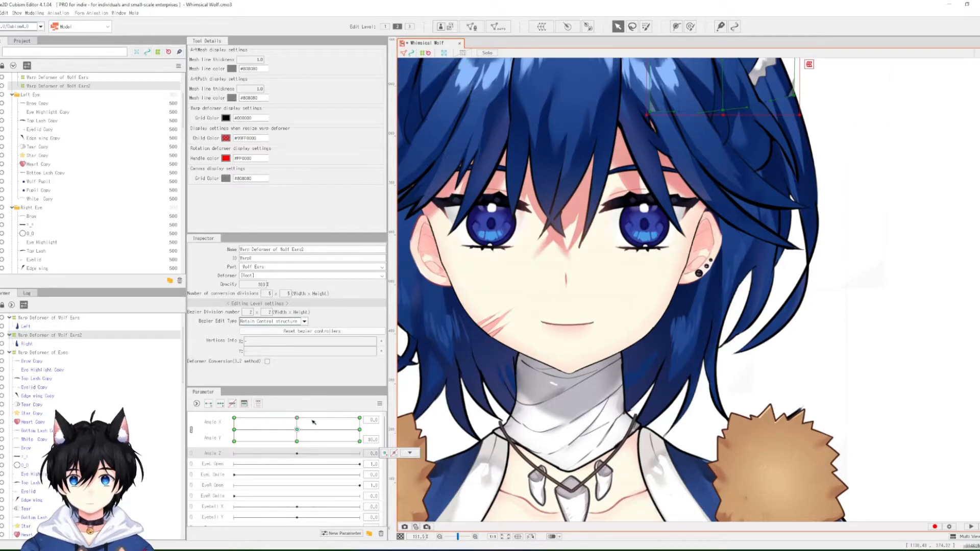
key("ctrl+z")
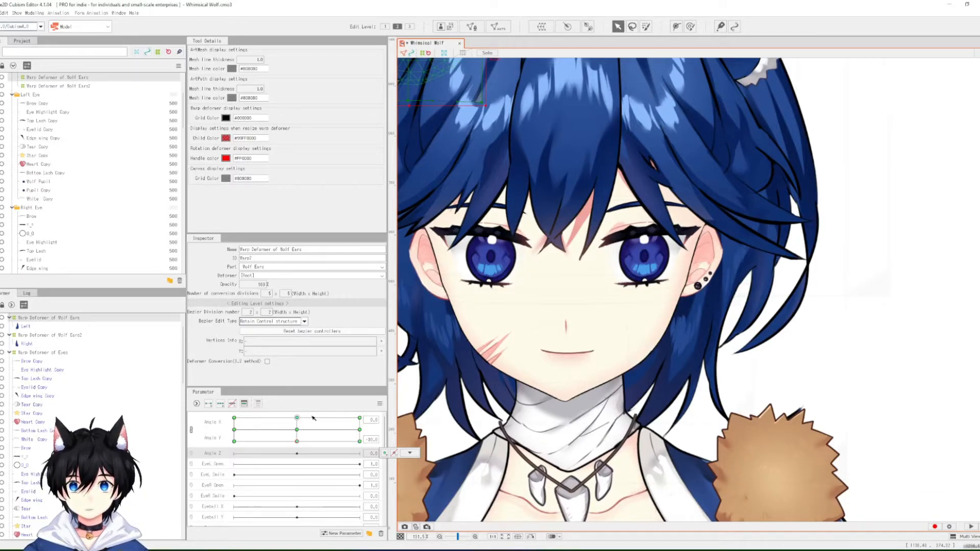
key("ctrl+z")
key("ctrl+z")
key("ctrl+z")
key("ctrl+z")
key("ctrl+z")
key("ctrl+z")
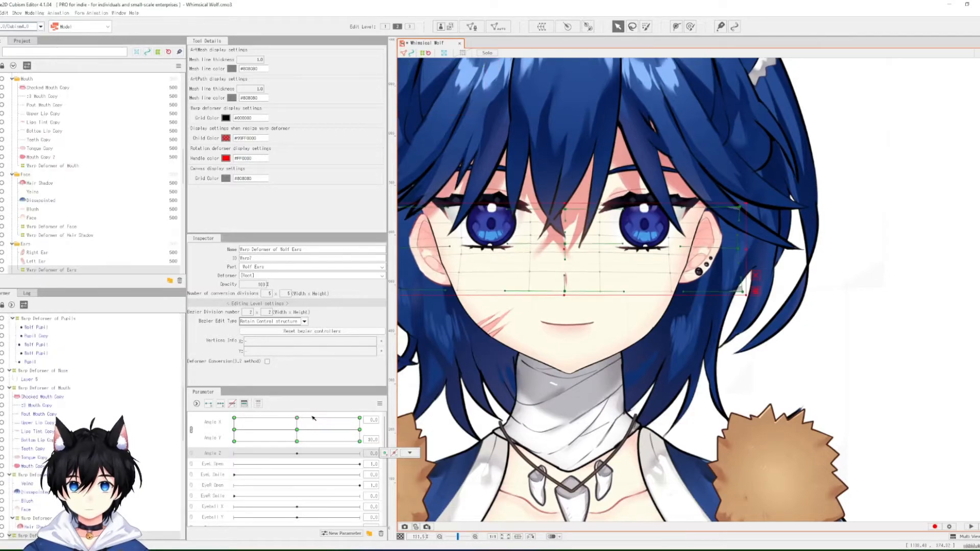
key("ctrl+z")
key("ctrl+z")
key("ctrl+z")
key("ctrl+z")
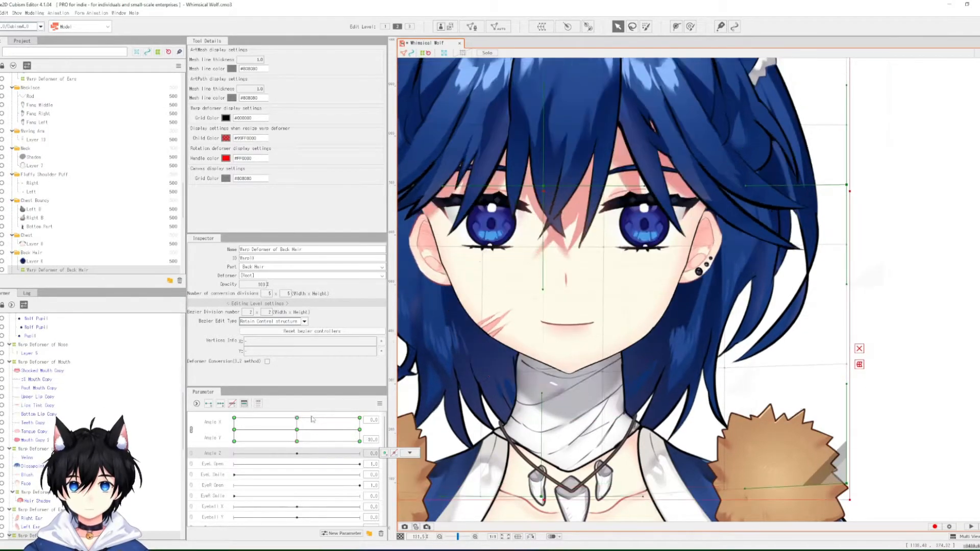
key("ctrl+z")
key("ctrl+z")
key("ctrl+z")
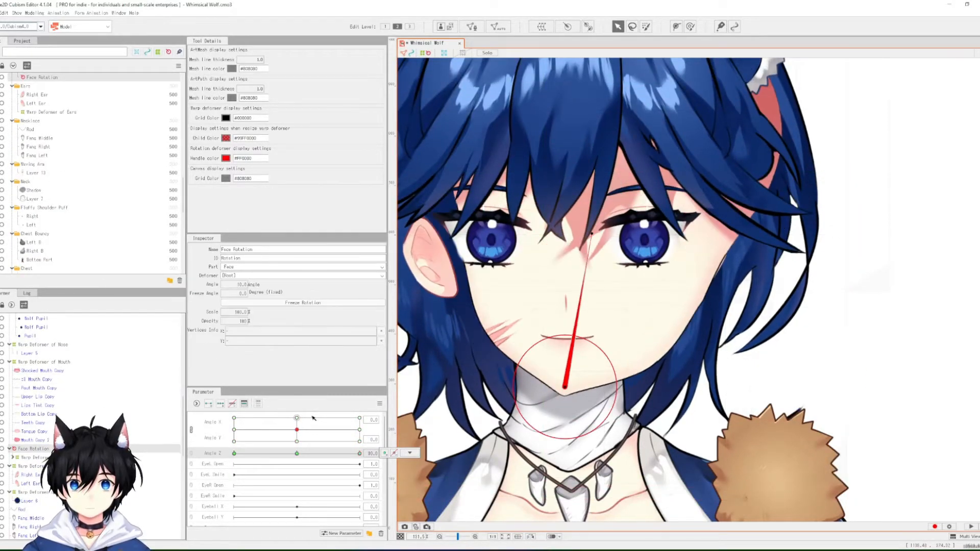
key("ctrl+z")
key("ctrl+z")
key("ctrl+z")
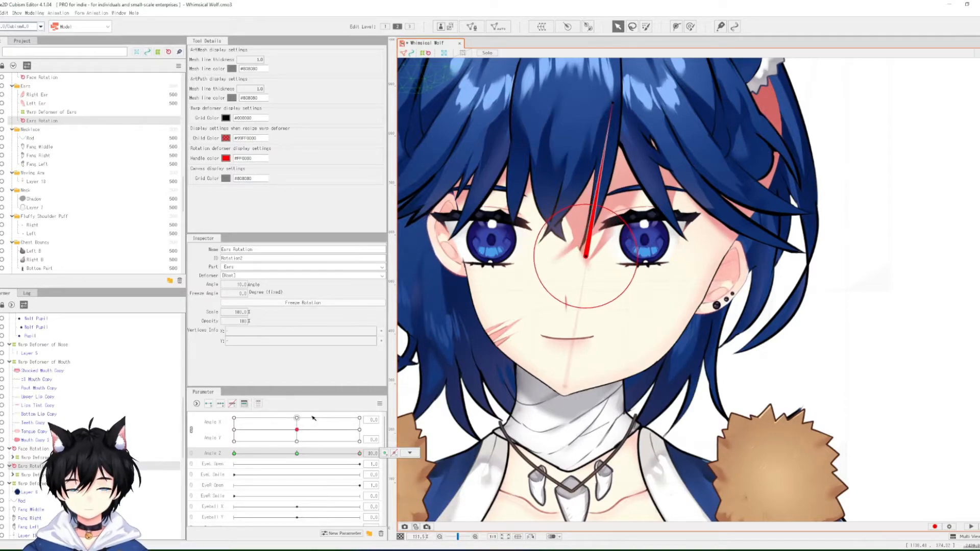
Step: Redo the undone edits up to the Mouth Rotation deformer's Angle Z 30 pose
key("ctrl+y")
key("ctrl+y")
key("ctrl+y")
key("ctrl+y")
key("ctrl+y")
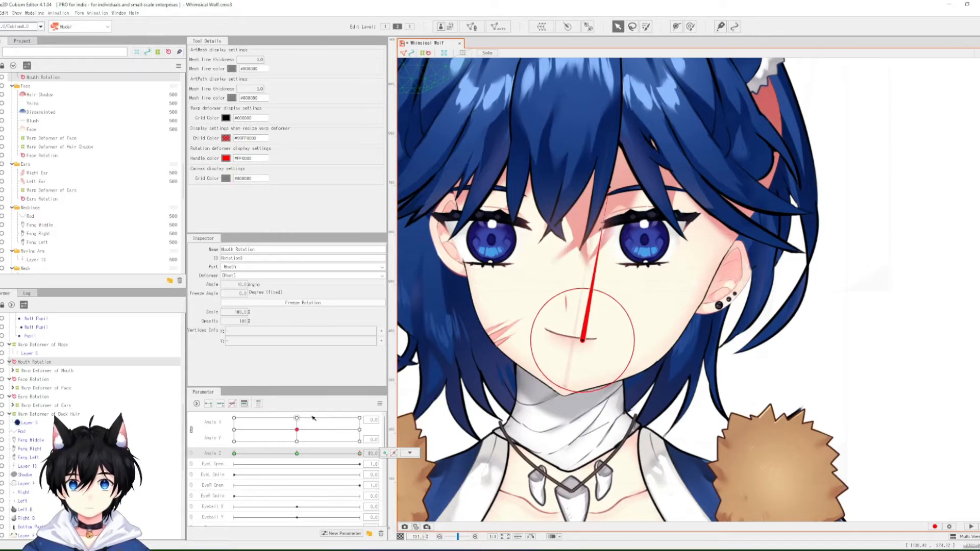
Step: Undo the Mouth Rotation deformer's pose edits back to the freshly created deformer without Angle Z keys
key("ctrl+z")
key("ctrl+z")
key("ctrl+z")
key("ctrl+z")
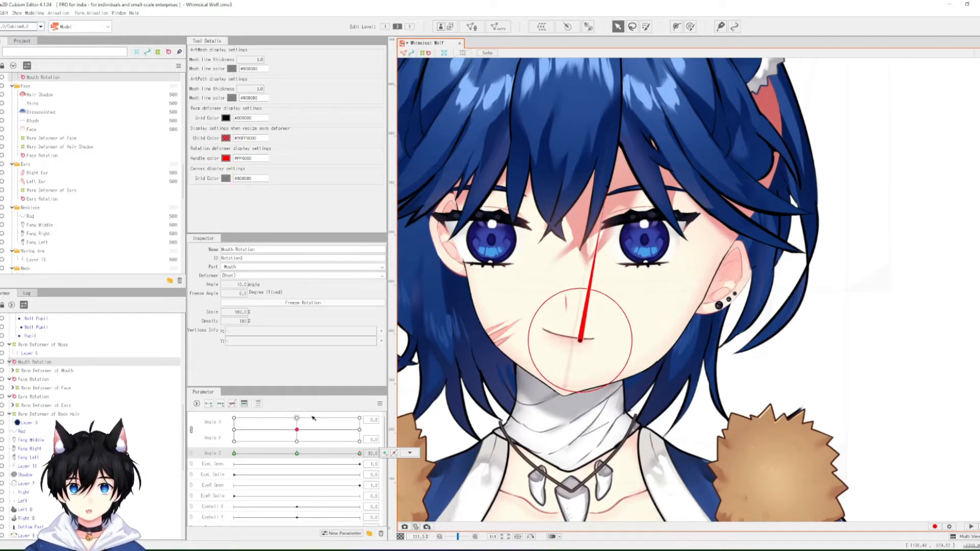
key("ctrl+z")
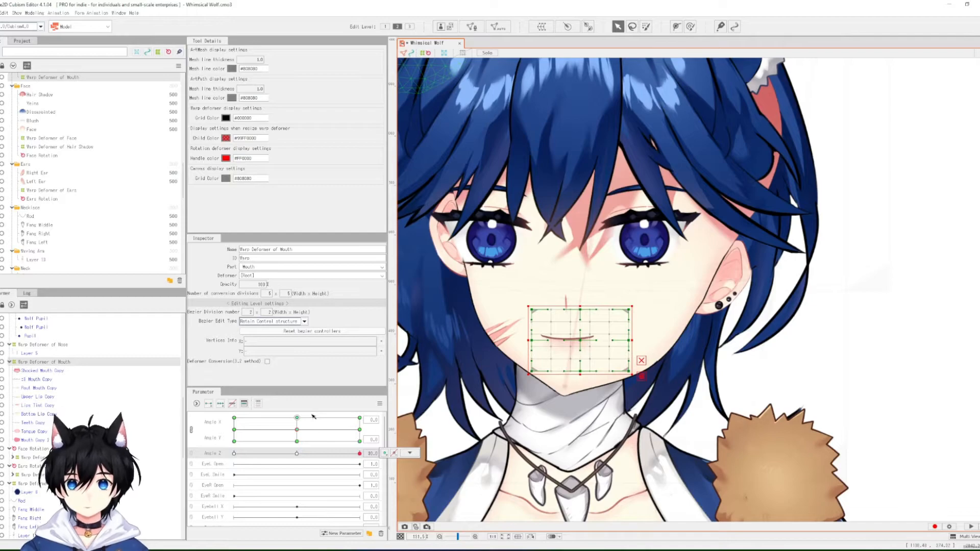
key("ctrl+y")
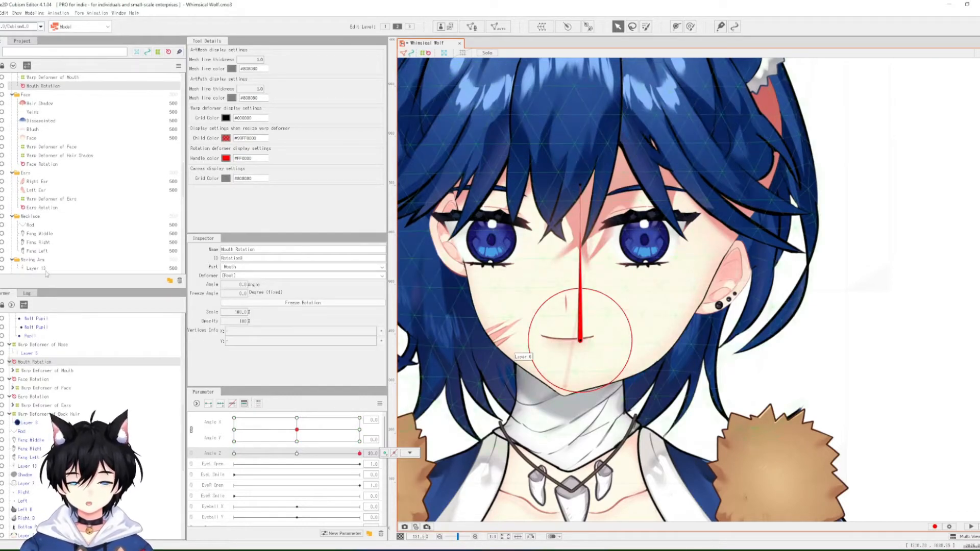
Step: Center the Mouth Rotation deformer on the mouth and set its angle to 10 at the Angle Z 30 key
scroll(49, 260, "down", 1)
scroll(49, 248, "up", 1)
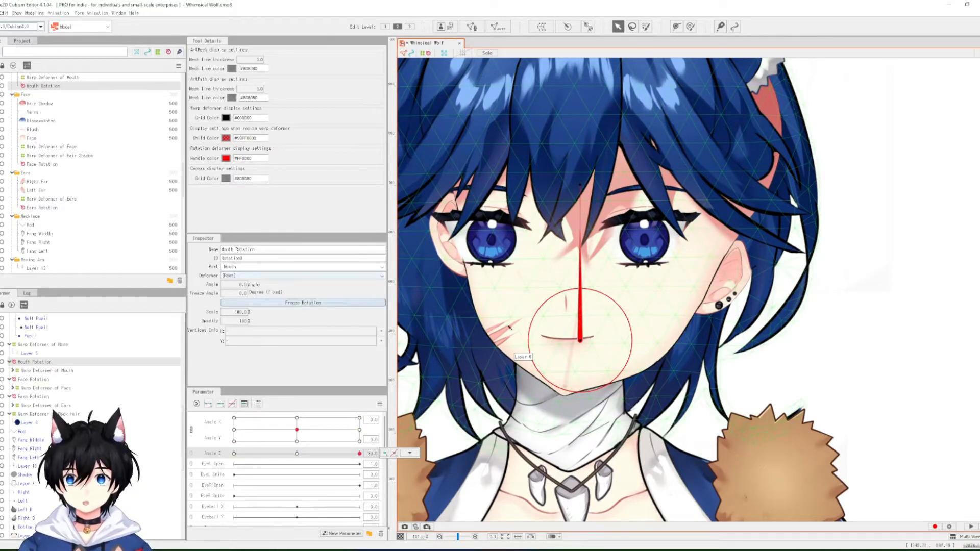
left_click_drag(580, 346, 572, 344)
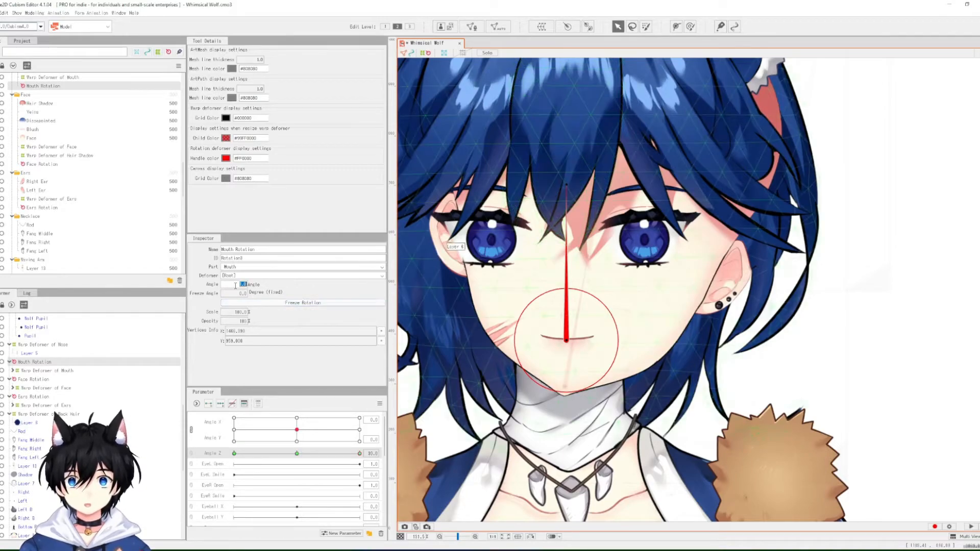
type("10")
key("Return")
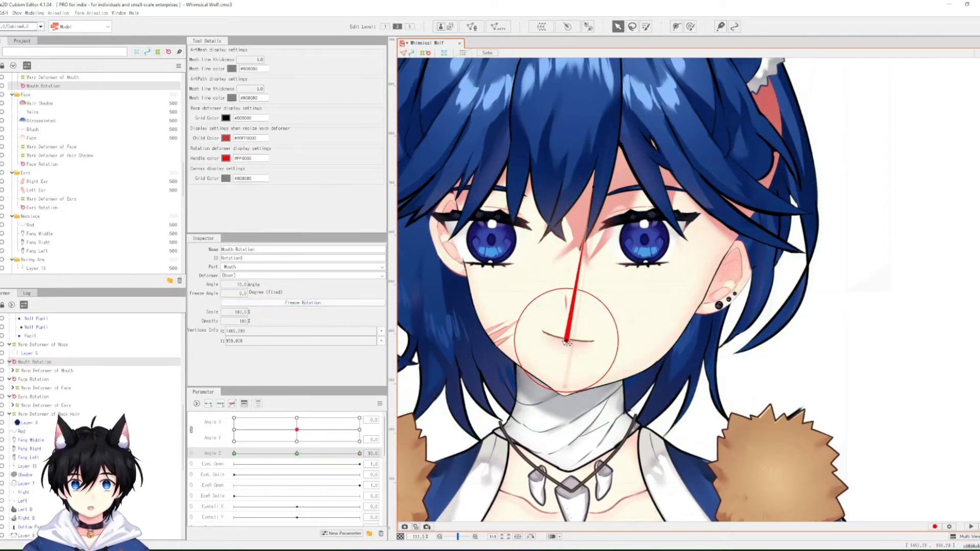
Step: Nudge the Mouth Rotation deformer slightly right at Angle Z 30 and reflect the pose horizontally
left_click_drag(567, 342, 572, 341)
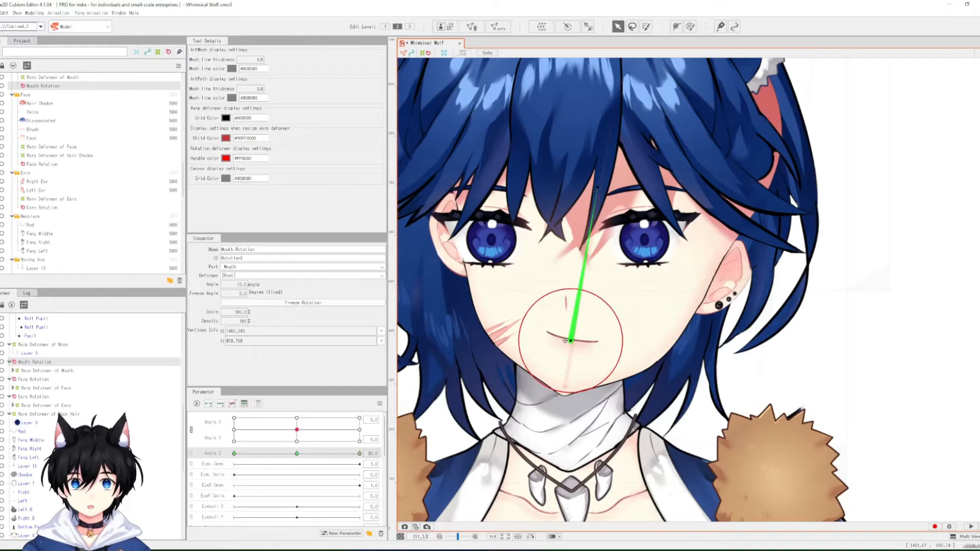
key("Right")
key("Right")
key("Right")
left_click(380, 405)
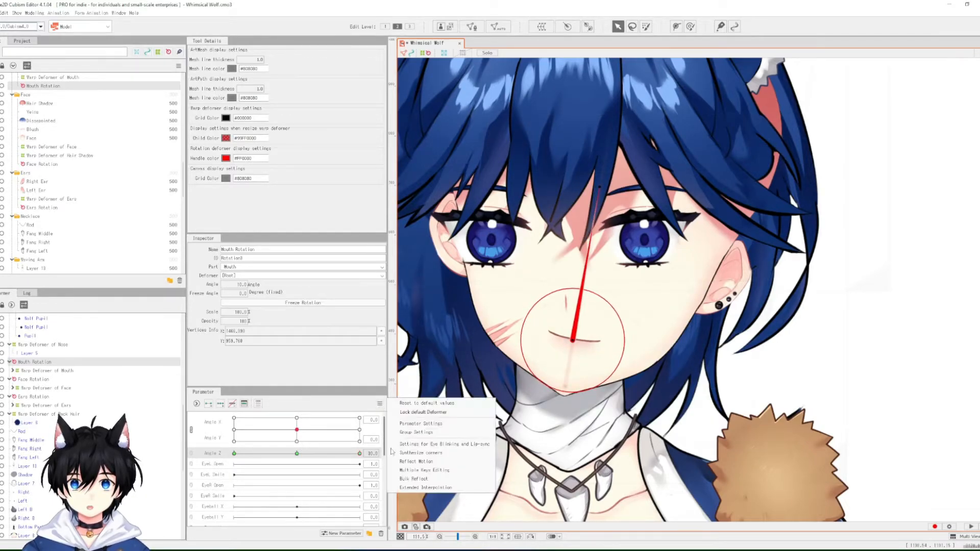
left_click(418, 462)
left_click(474, 353)
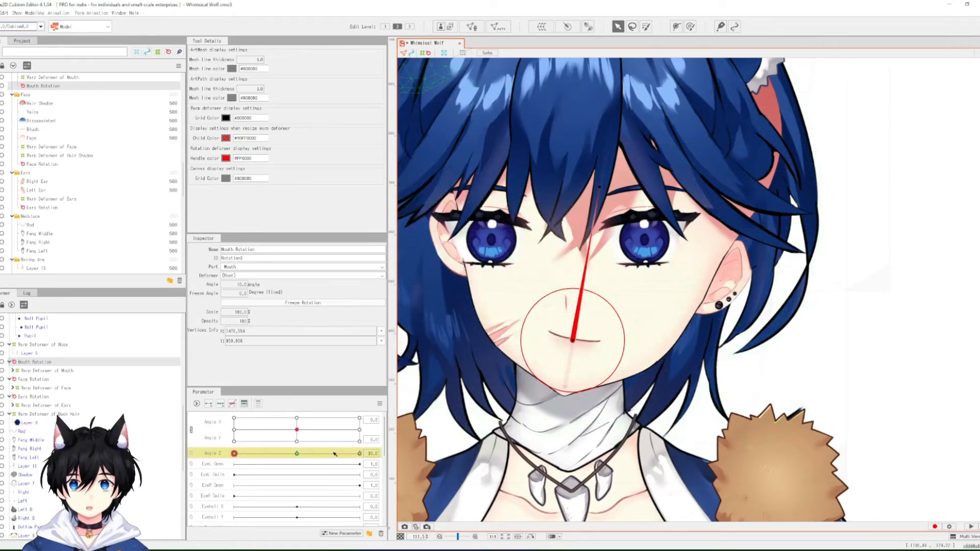
Step: Create a Nose Rotation deformer as parent of the Warp Deformer of Nose and add three Angle Z keys
left_click(566, 304)
left_click(568, 307)
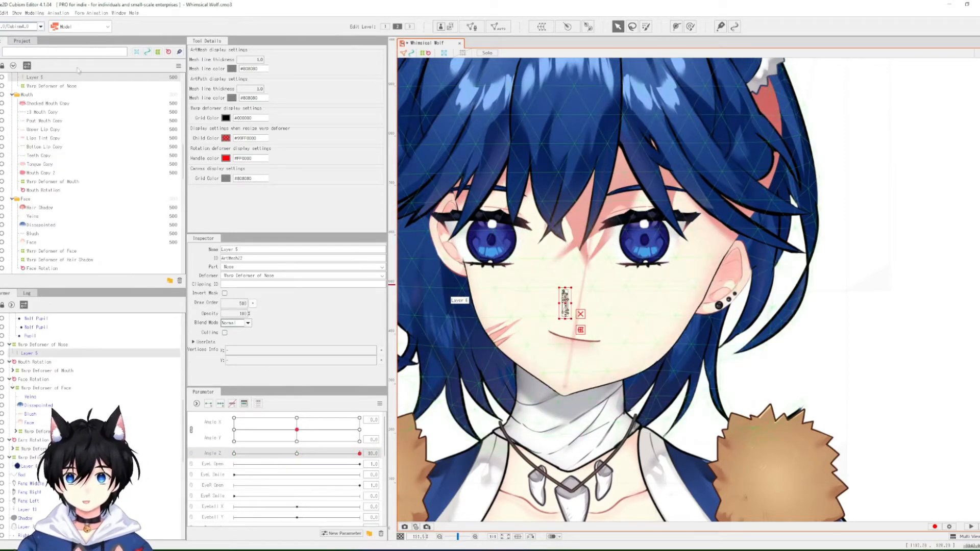
left_click(54, 86)
left_click(567, 26)
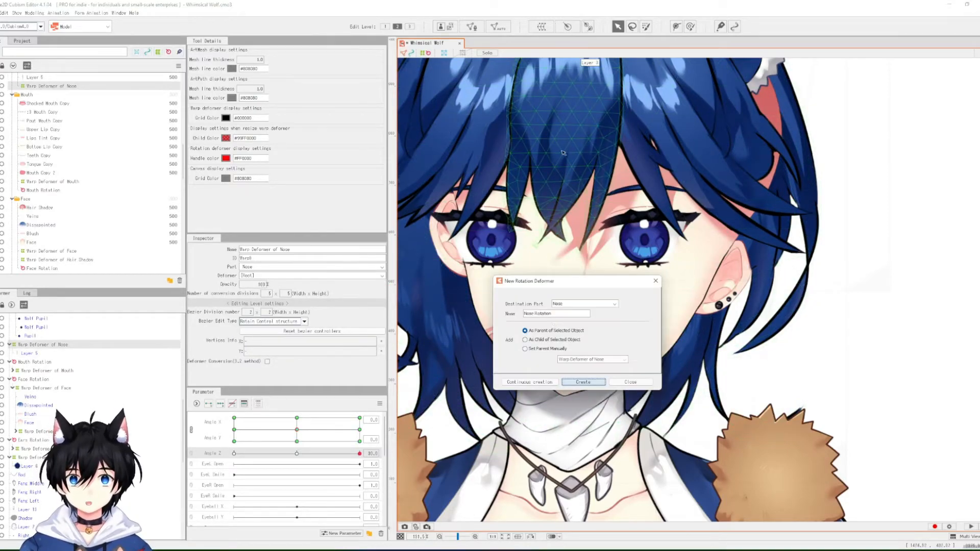
left_click(582, 383)
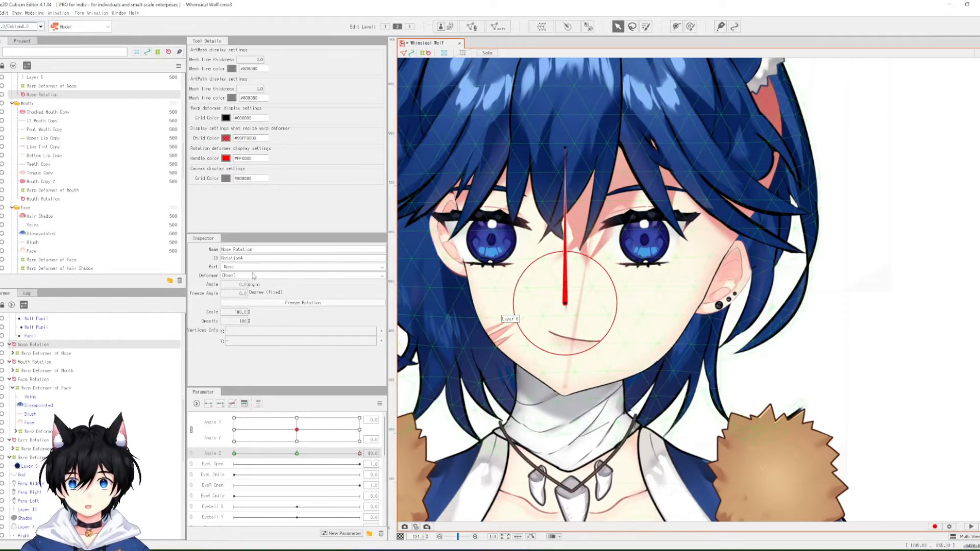
Step: Set the Nose Rotation deformer's angle to 10 at Angle Z 30 and move it slightly right
left_click(237, 284)
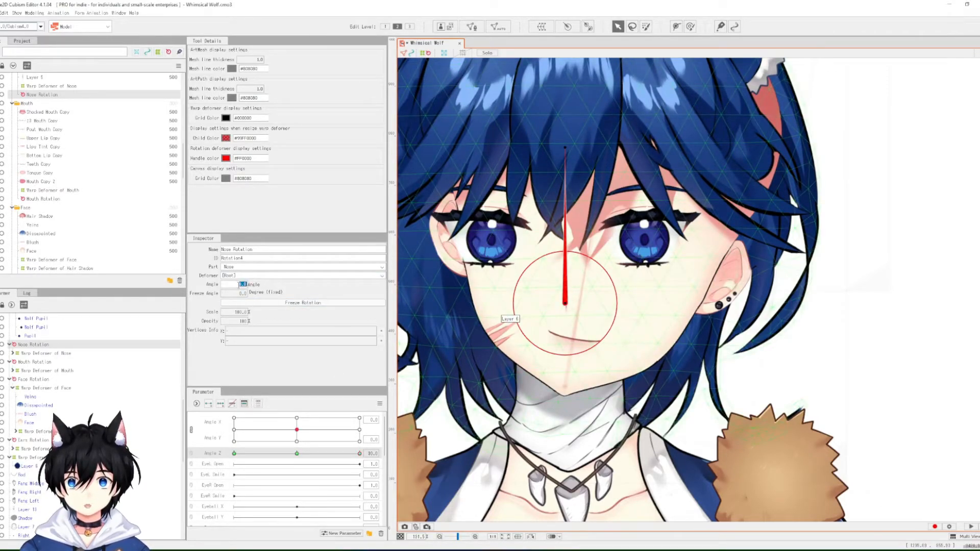
type("-10")
key("Return")
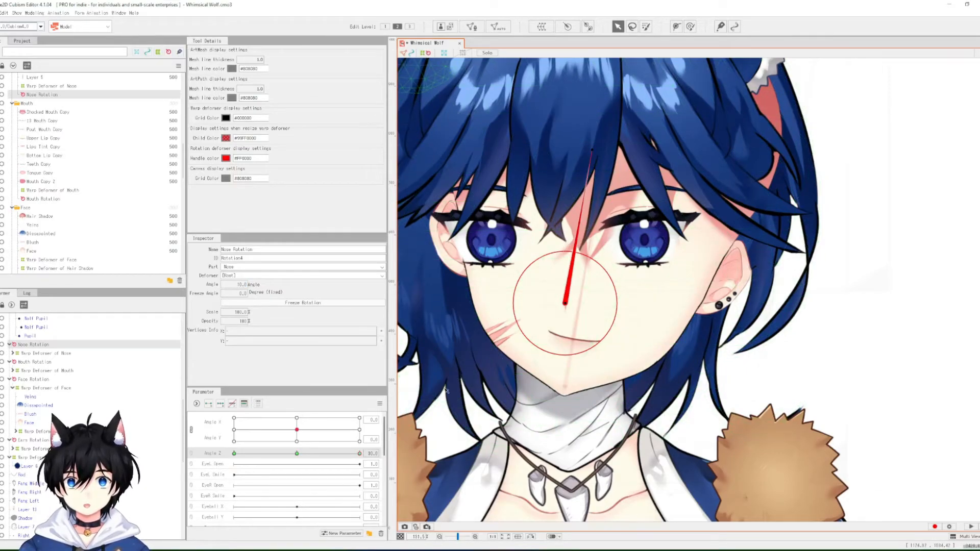
left_click(567, 305)
left_click_drag(567, 305, 578, 303)
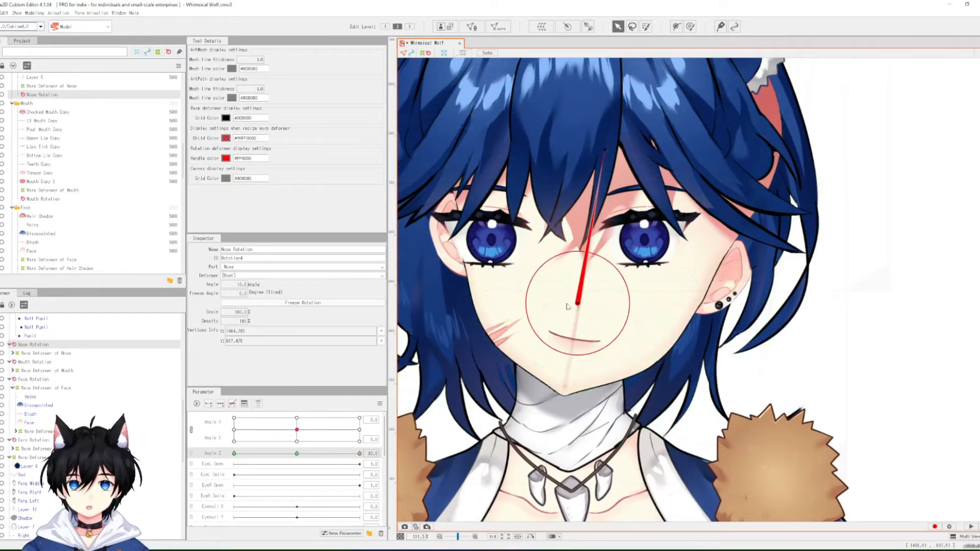
Step: Reflect the Nose Rotation deformer's Angle Z 30 pose to the opposite key and check the tilt
left_click(380, 403)
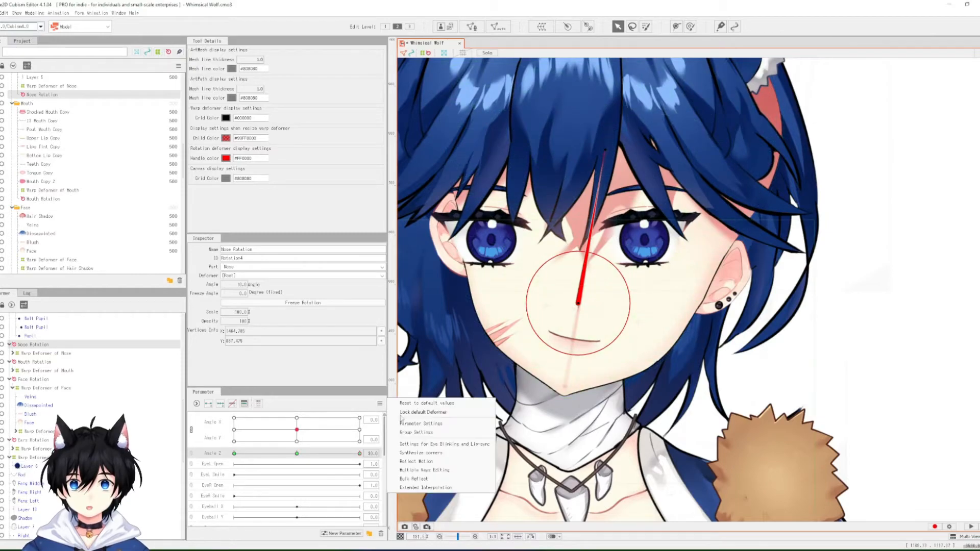
left_click(418, 463)
mouse_move(359, 453)
left_mouse_down()
mouse_move(234, 454)
mouse_move(359, 454)
left_mouse_up()
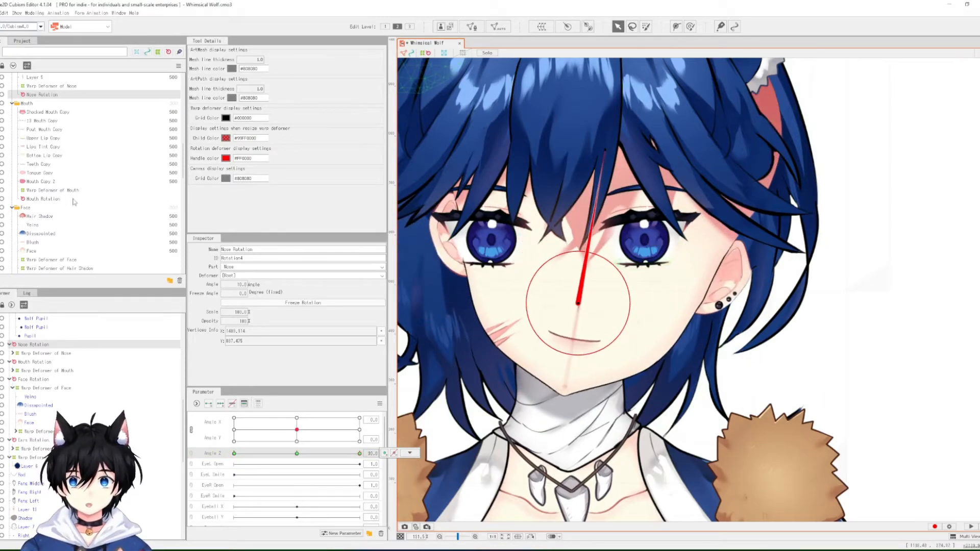
Step: Create a Right Eye Rotation deformer as parent of the Warp Deformer of Eyes and add three Angle Z keys
left_click(474, 216)
scroll(57, 105, "down", 4)
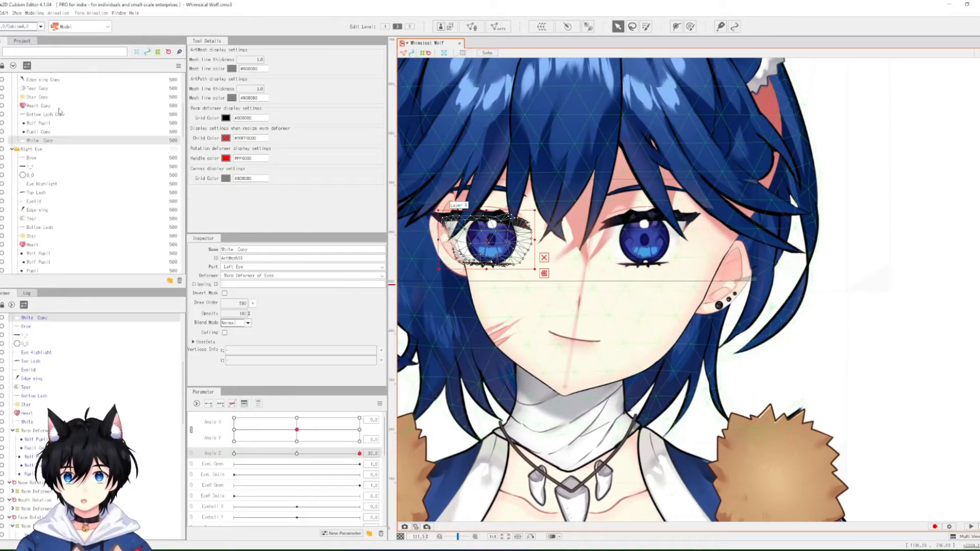
left_click(59, 194)
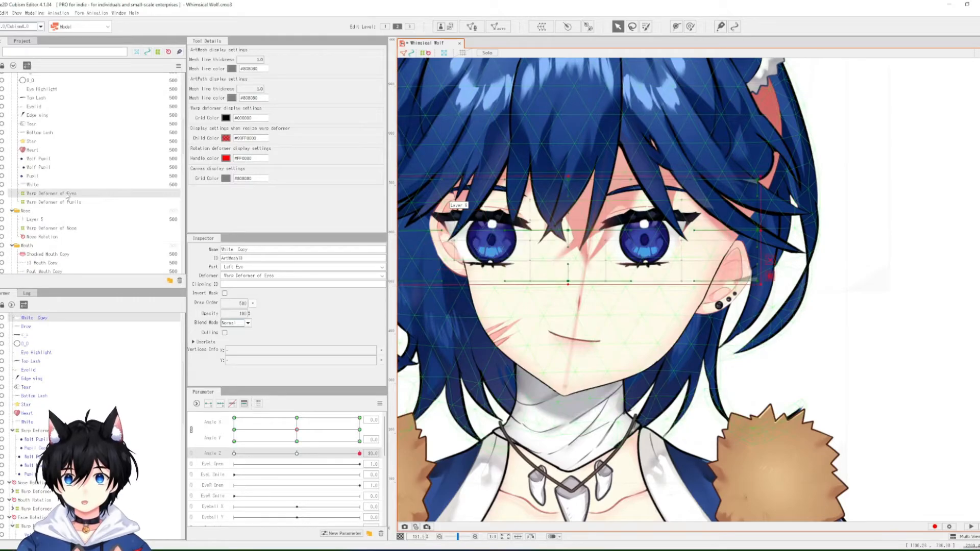
left_click(568, 26)
left_click(581, 383)
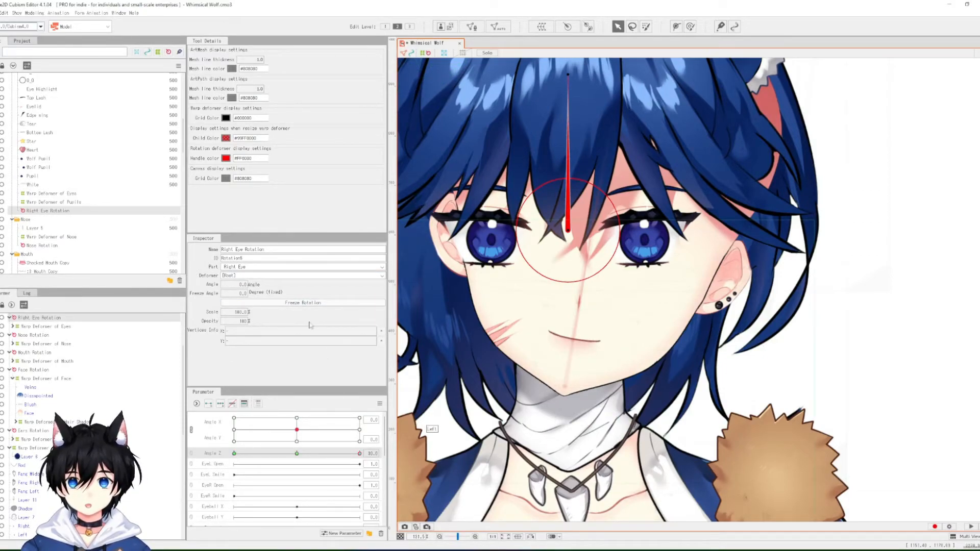
Step: Set the Right Eye Rotation deformer's angle to 10 at Angle Z 30 and nudge it right until the eyes fit the tilted face
type("10")
key("Return")
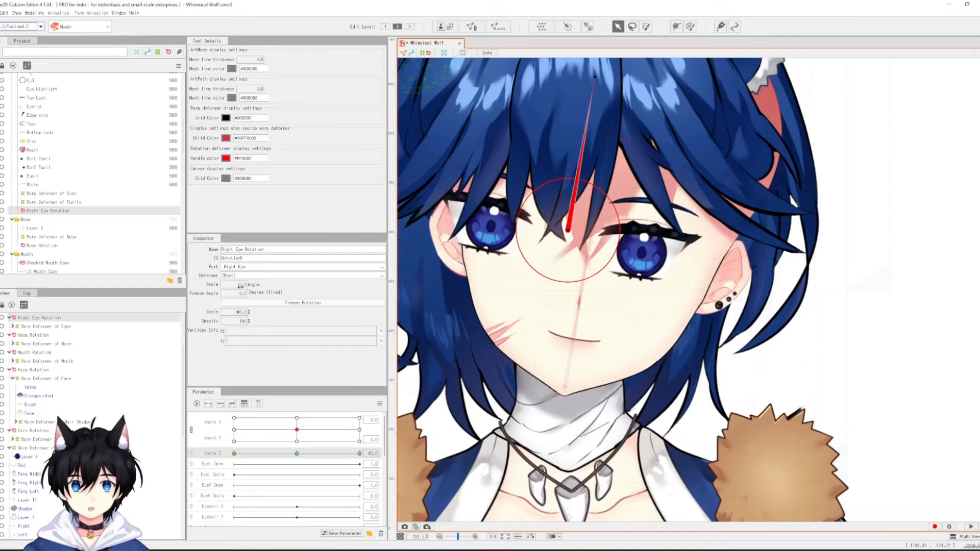
left_click(569, 231)
key("Right")
key("Right")
key("Right")
key("Right")
key("Right")
key("Right")
key("Right")
key("Right")
key("Right")
key("Right")
key("Right")
key("Right")
key("Right")
key("Right")
key("Right")
key("Right")
key("Right")
key("Right")
key("Right")
key("Right")
key("Right")
key("Right")
key("Right")
key("Right")
key("Right")
key("Right")
key("Right")
key("Right")
key("Right")
key("Right")
key("Right")
key("Right")
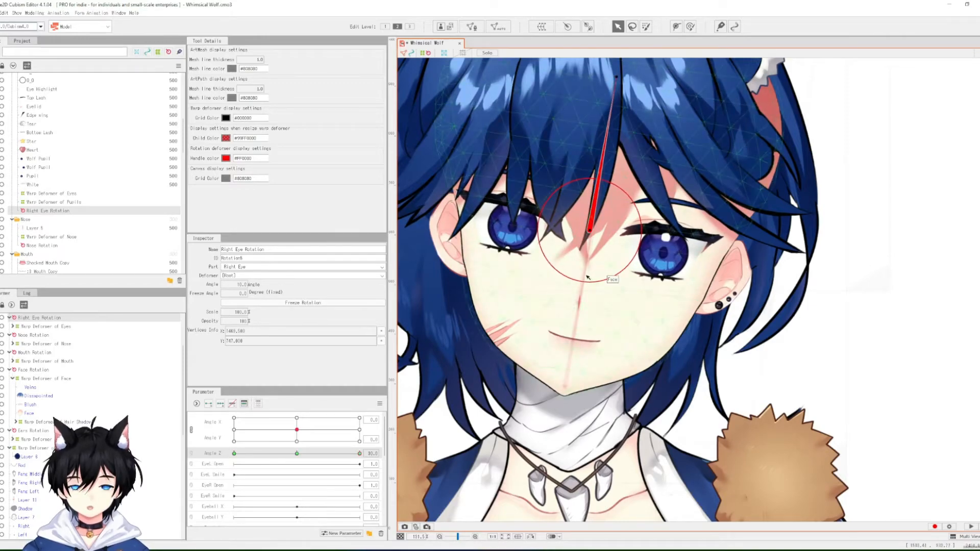
key("Right")
key("Right")
key("Right")
key("Right")
key("Right")
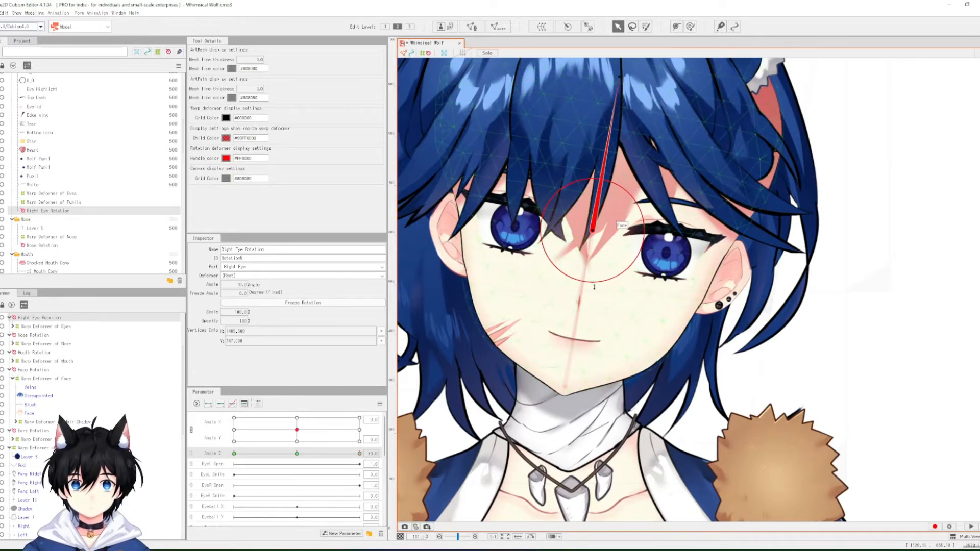
Step: Reflect the eye rotation deformer's Angle Z 30 pose to the opposite key and preview the head tilt
left_click(379, 405)
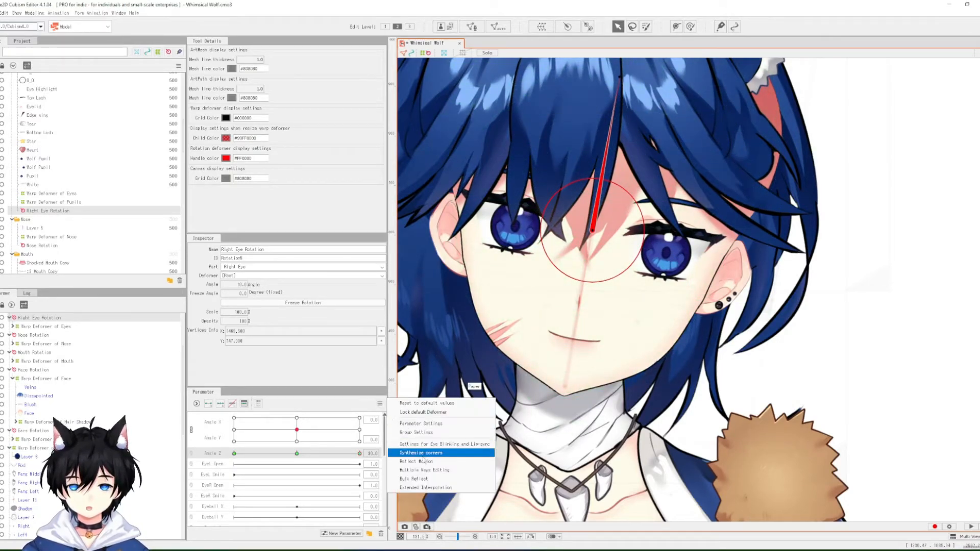
left_click(424, 457)
left_click(476, 356)
left_click_drag(336, 455, 375, 446)
Step: Create a Left Bang Rotation deformer as parent of the Warp Deformer of Bang and add three Angle Z keys
scroll(683, 174, "down", 2)
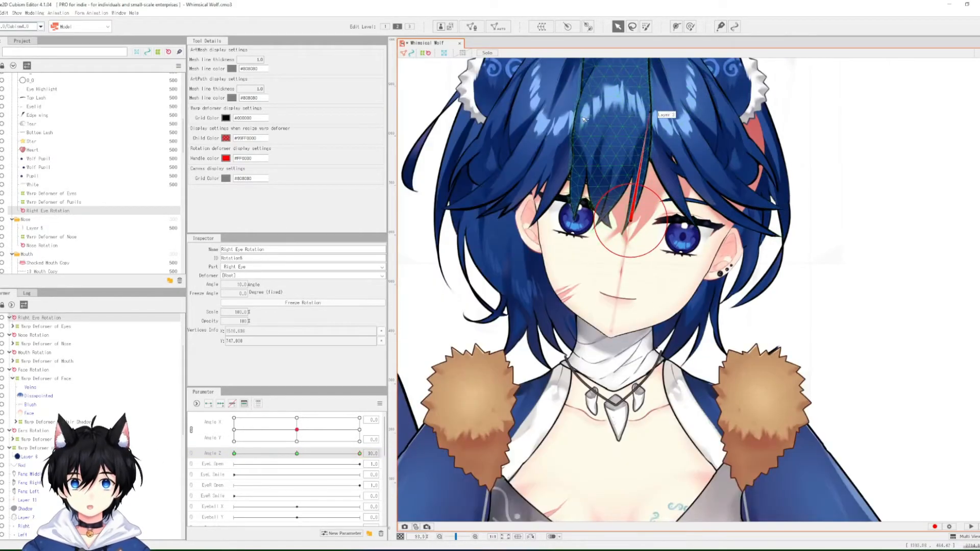
left_click(626, 113)
scroll(37, 135, "up", 2)
left_click(52, 129)
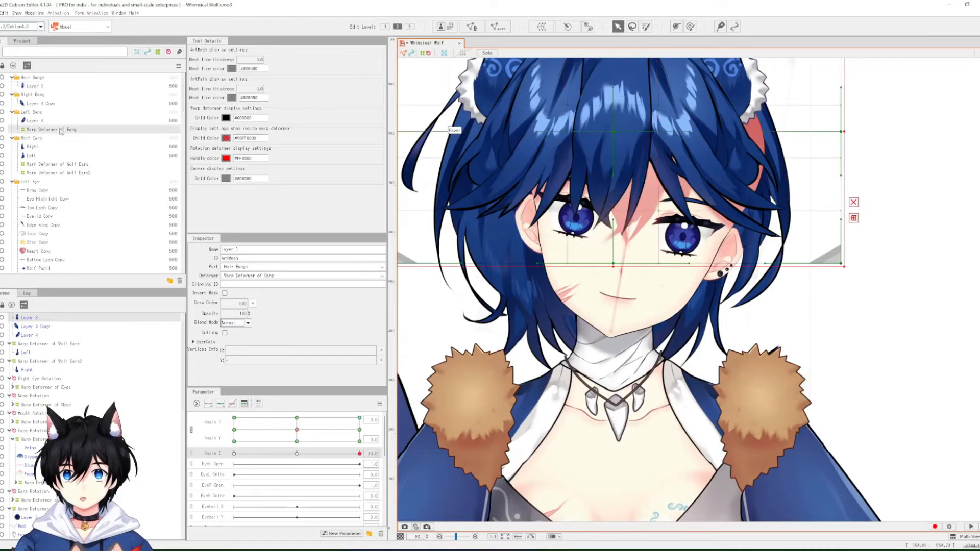
left_click(567, 26)
left_click(583, 382)
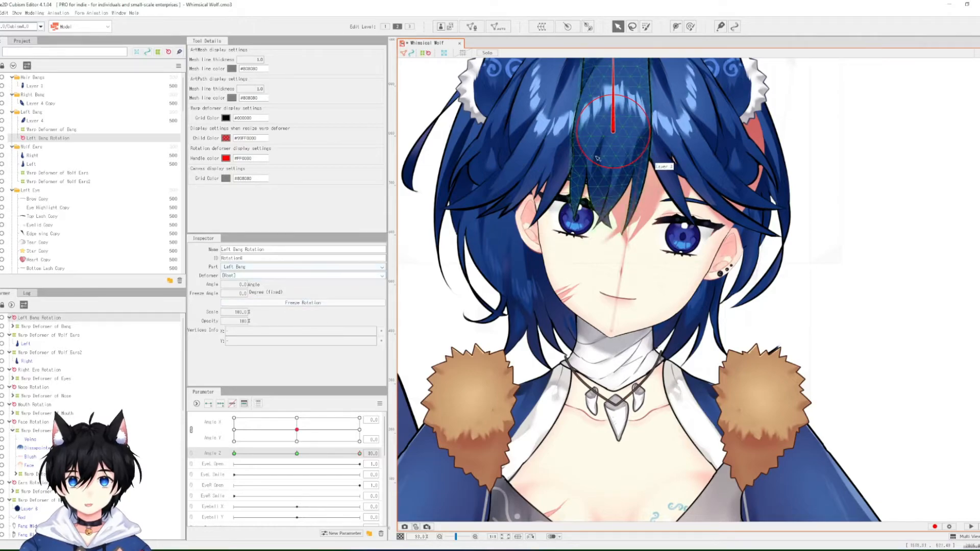
Step: Set the Left Bang Rotation deformer's angle to 10 at Angle Z 30 and nudge it right until the bangs sit over the tilted forehead
left_click(241, 285)
type("10")
key("Return")
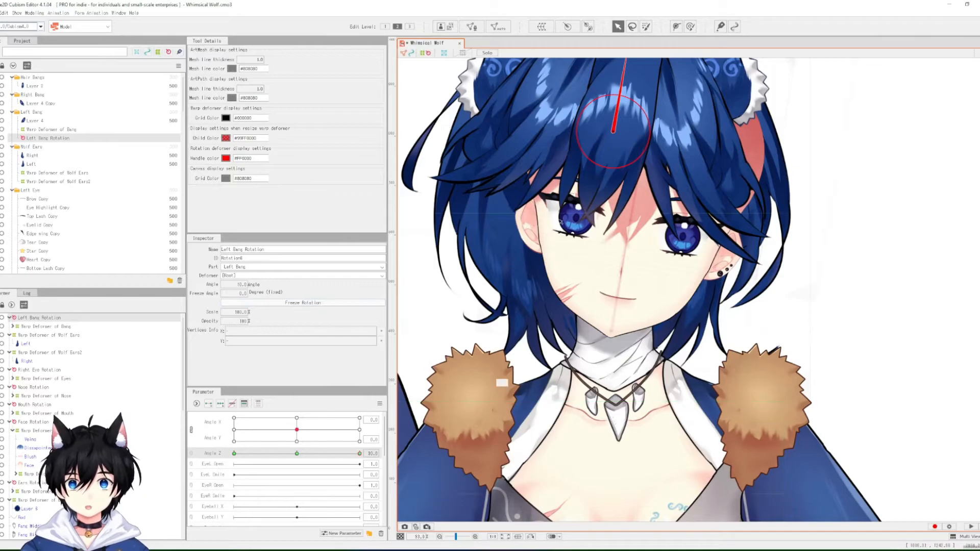
left_click(615, 132)
key("Right")
key("Right")
key("Right")
key("Right")
key("Right")
key("Right")
key("Right")
key("Right")
key("Right")
key("Right")
key("Right")
key("Right")
key("Right")
key("Right")
key("Right")
key("Right")
key("Right")
key("Right")
key("Right")
key("Right")
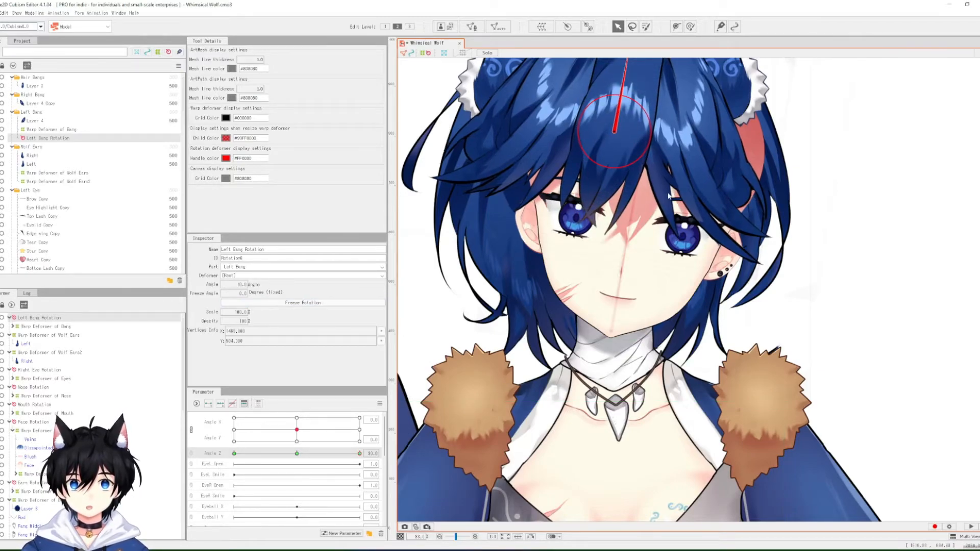
key("Right")
key("Right")
key("Right")
key("Right")
key("Right")
key("Right")
key("Right")
key("Right")
key("Right")
key("Right")
key("Right")
key("Right")
key("Right")
key("Right")
key("Right")
key("Right")
key("Right")
key("Right")
key("Right")
key("Right")
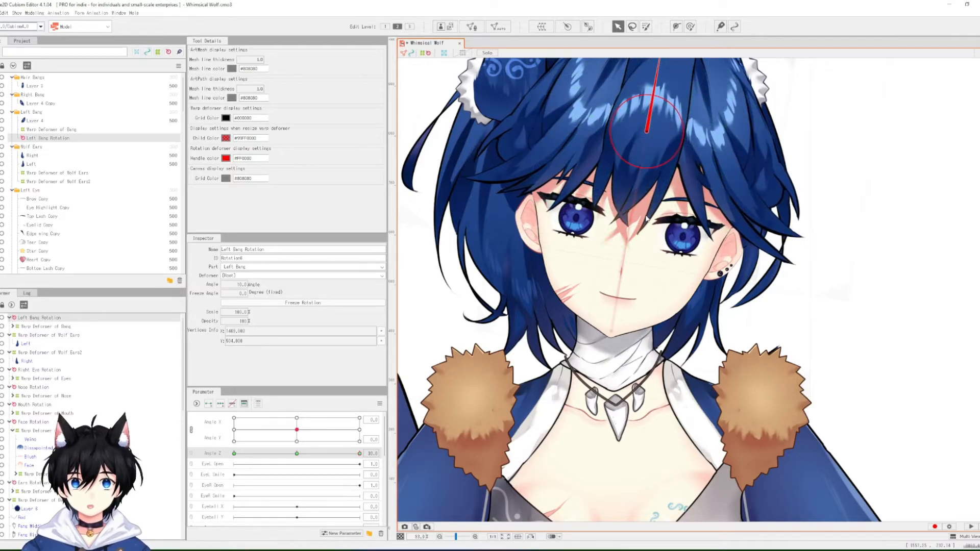
Step: Reflect the Left Bang Rotation deformer's Angle Z 30 pose to the -30 key
right_click(434, 396)
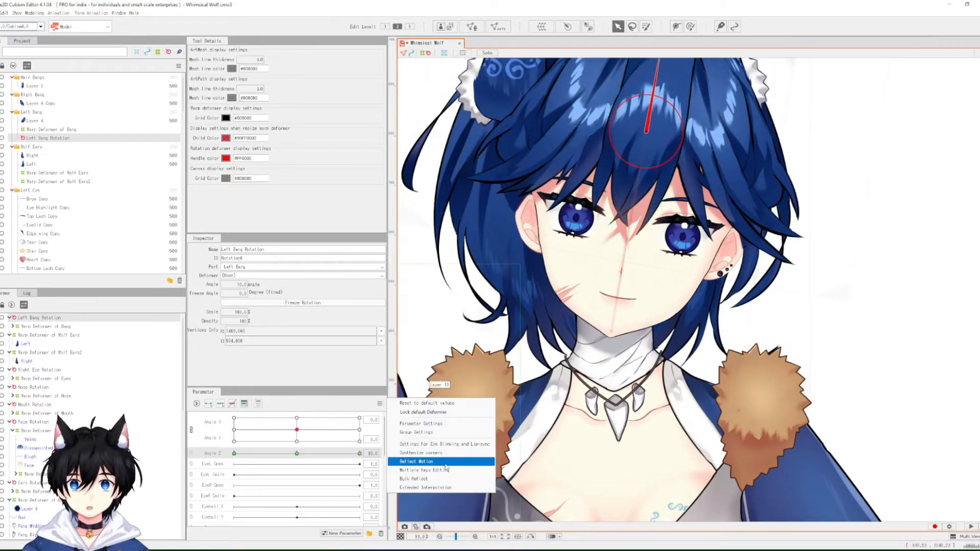
left_click(439, 462)
left_click(474, 354)
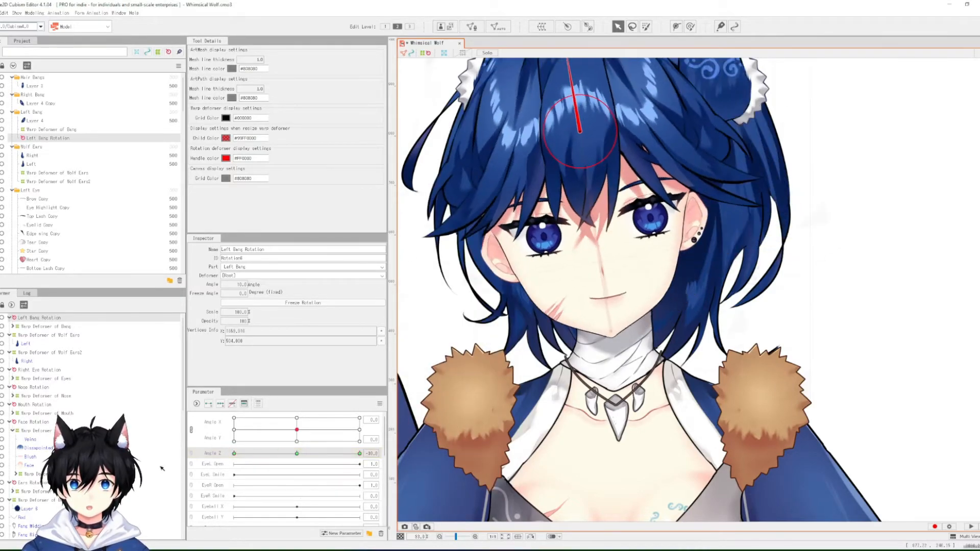
Step: Create a Wolf Ears Rotation deformer as parent of both wolf ear warp deformers
scroll(654, 166, "down", 3)
left_click_drag(686, 163, 693, 249)
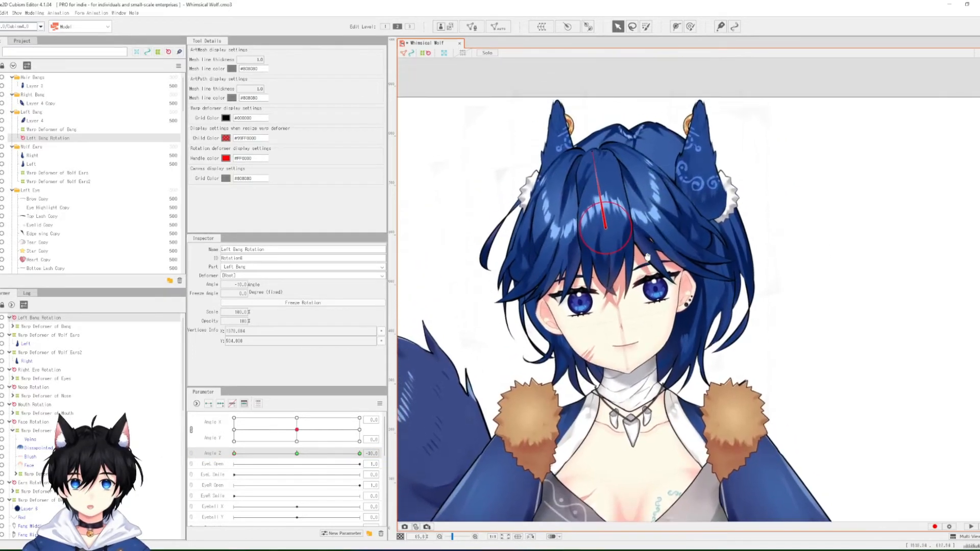
left_click(706, 153)
left_click(46, 173)
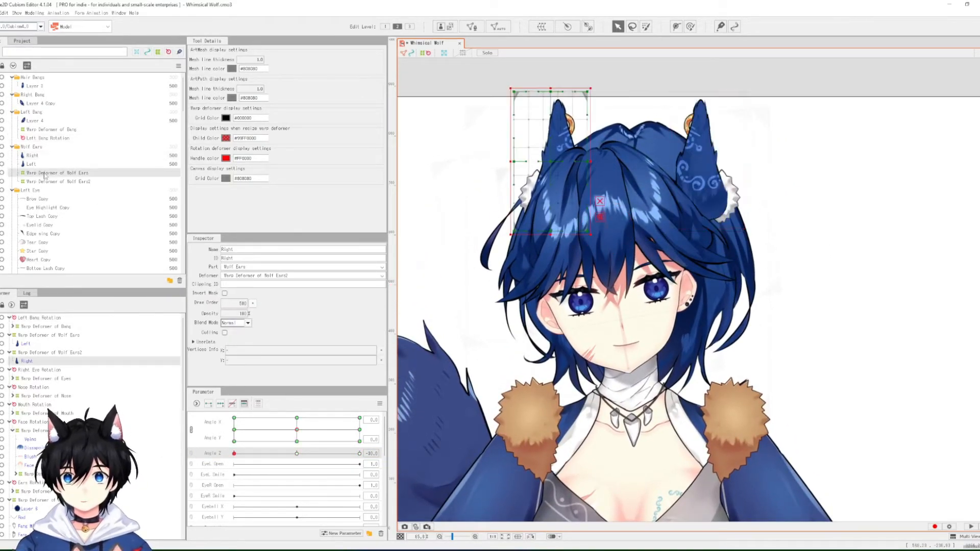
left_click(80, 182, "ctrl")
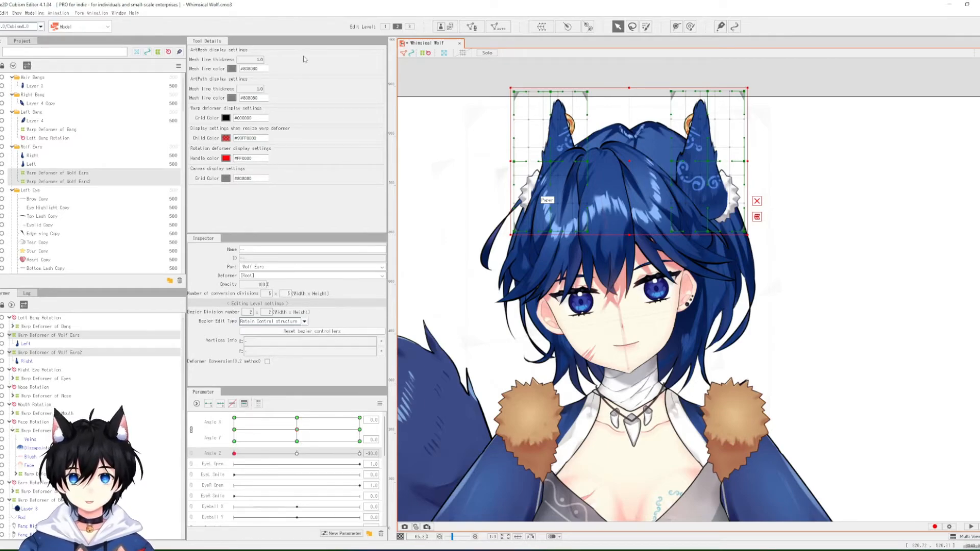
left_click(588, 27)
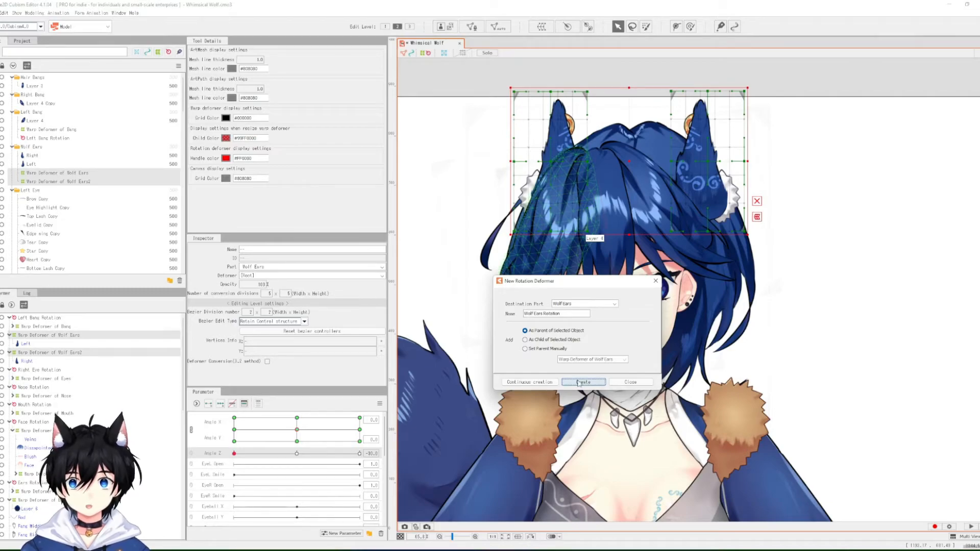
left_click(582, 383)
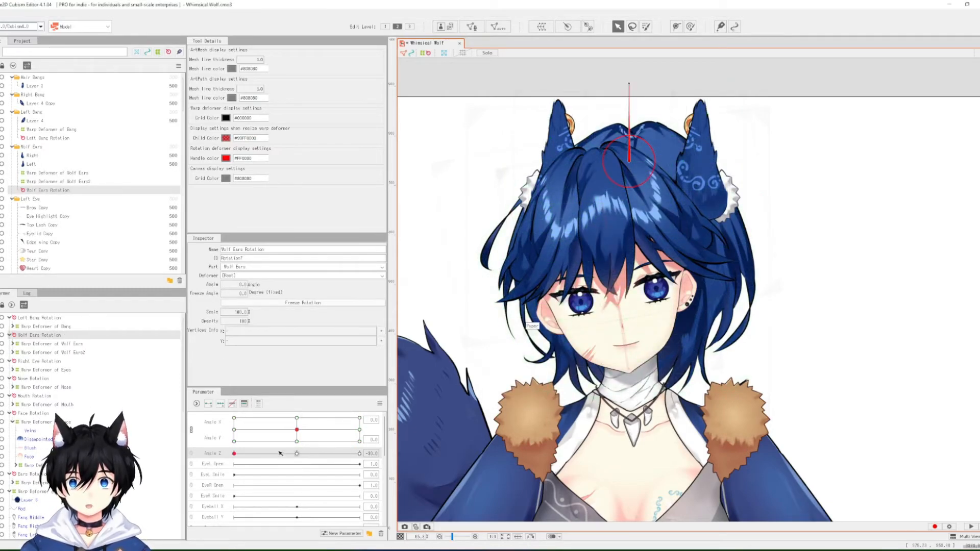
Step: Add three Angle Z keys to the Wolf Ears Rotation deformer, set its angle to 10 at Angle Z 30, and nudge it right onto the tilted head
left_click_drag(234, 453, 360, 453)
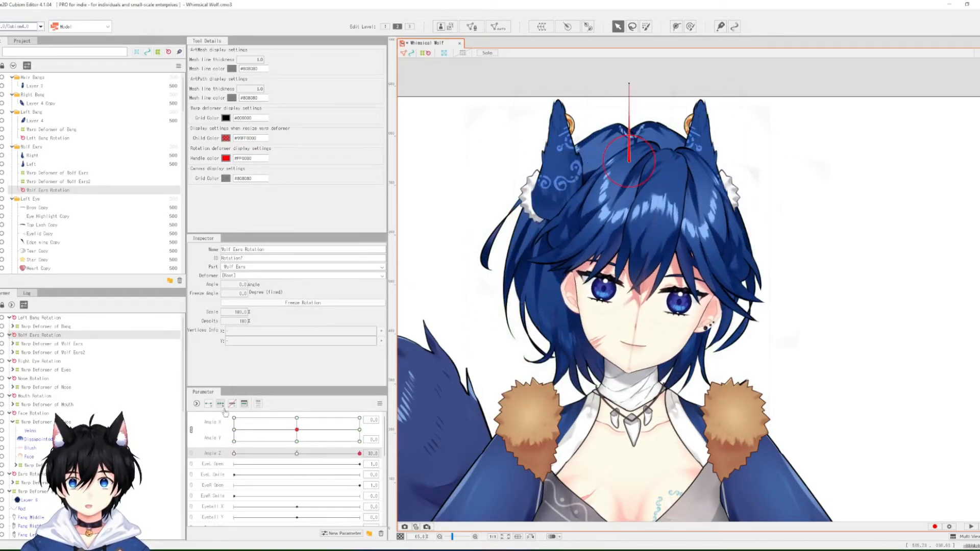
type("10")
key("Return")
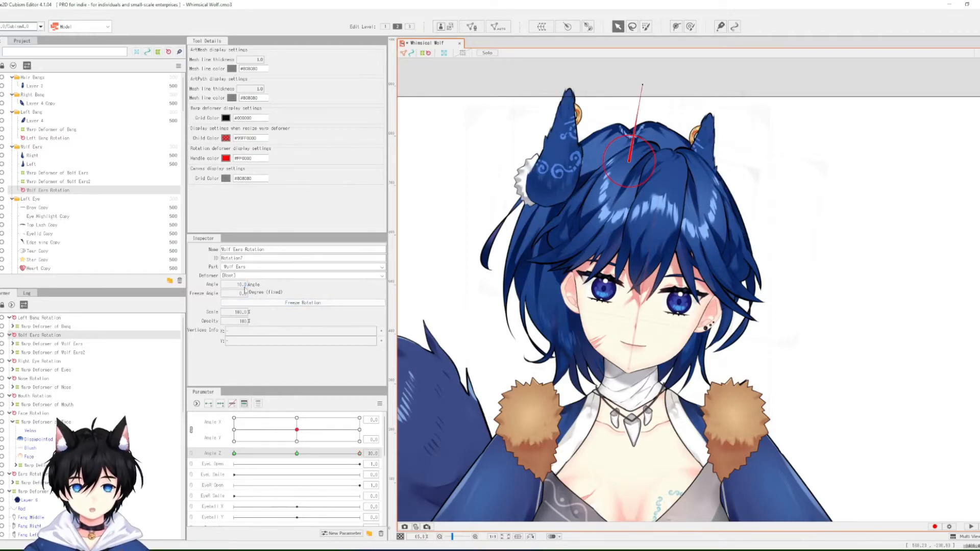
left_click(633, 164)
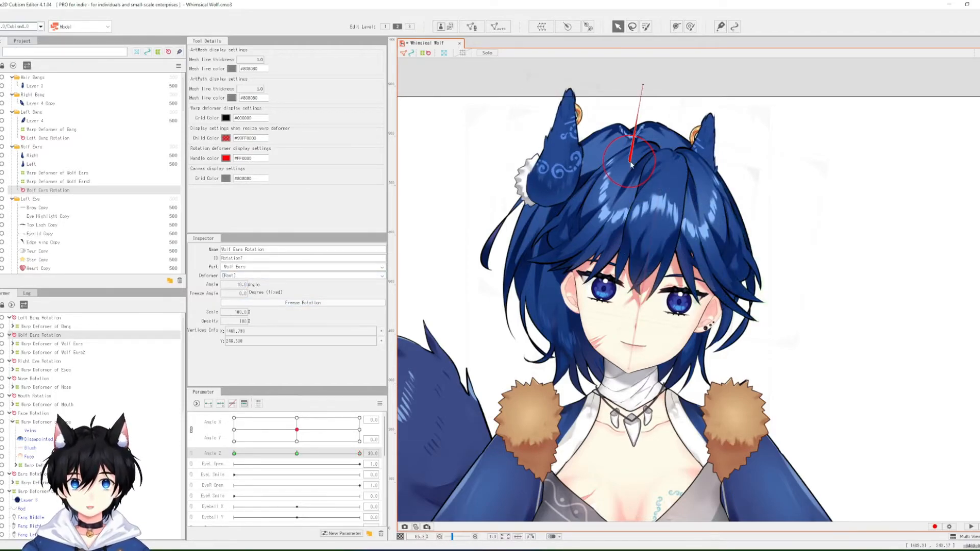
key("Right")
key("Right")
key("Right")
key("Right")
key("Right")
key("Right")
key("Right")
key("Right")
key("Right")
key("Right")
key("Right")
key("Right")
key("Right")
key("Right")
key("Right")
key("Right")
key("Right")
key("Right")
key("Right")
key("Right")
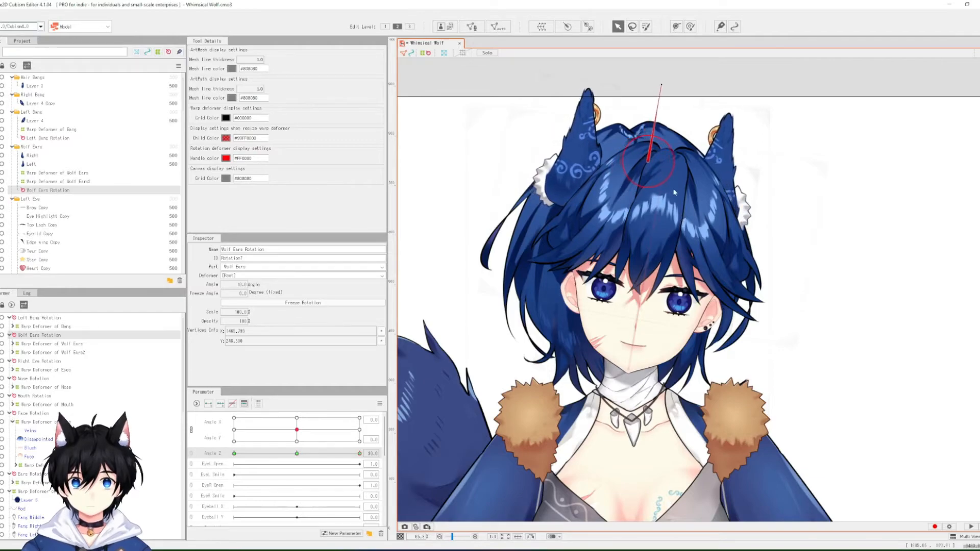
Step: Nudge the Wolf Ears Rotation deformer further right at Angle Z 30 until the ears sit evenly on the tilted head
key("Right")
key("Right")
key("Right")
key("Right")
key("Right")
key("Right")
key("Right")
key("Right")
key("Right")
key("Right")
key("Right")
key("Right")
key("Right")
key("Right")
key("Right")
key("Right")
key("Right")
key("Right")
scroll(672, 174, "up", 8)
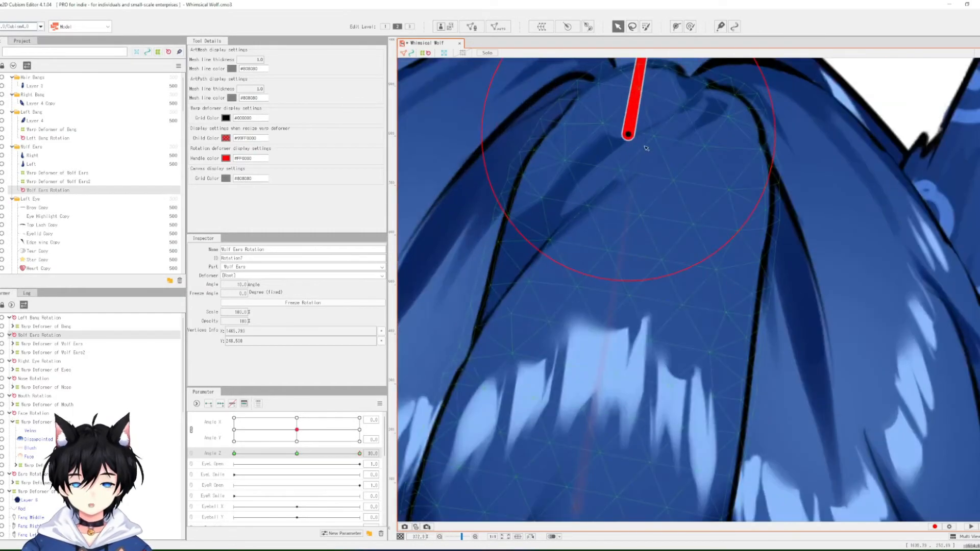
key("Right")
key("Right")
key("Right")
key("Right")
key("Right")
key("Right")
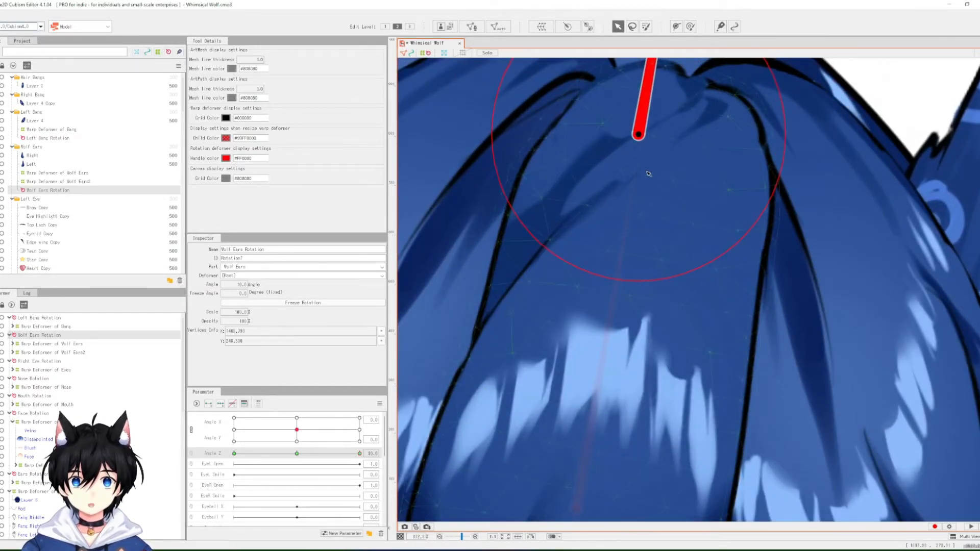
key("Right")
key("Right")
key("Right")
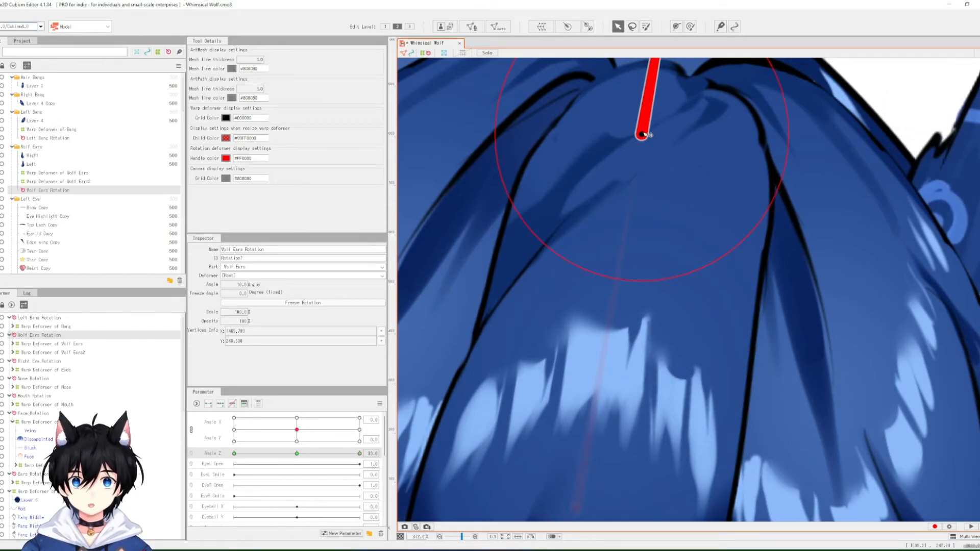
scroll(642, 139, "down", 8)
Step: Reflect the Wolf Ears Rotation deformer's Angle Z 30 pose to the -30 key
left_click(379, 404)
left_click(455, 466)
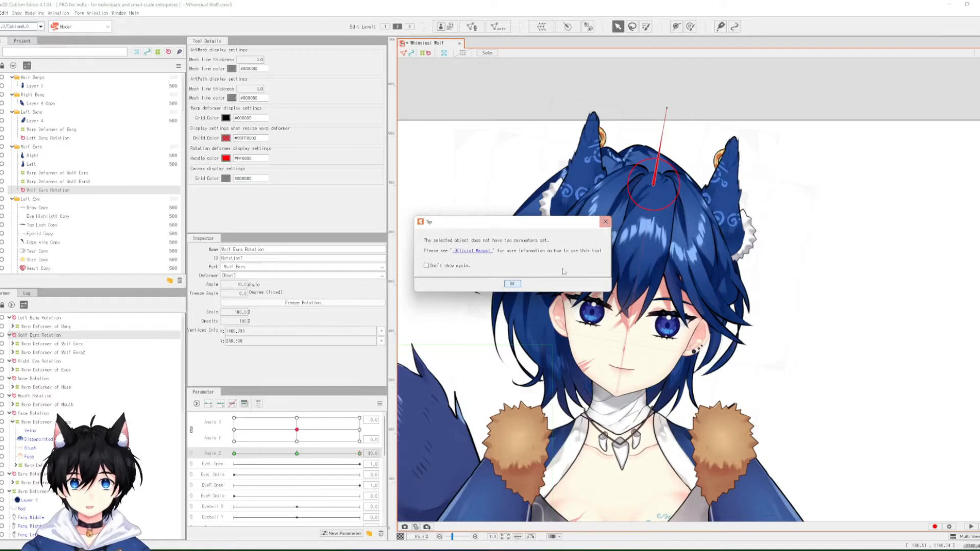
left_click(519, 285)
left_click(380, 404)
left_click(418, 463)
left_click(476, 353)
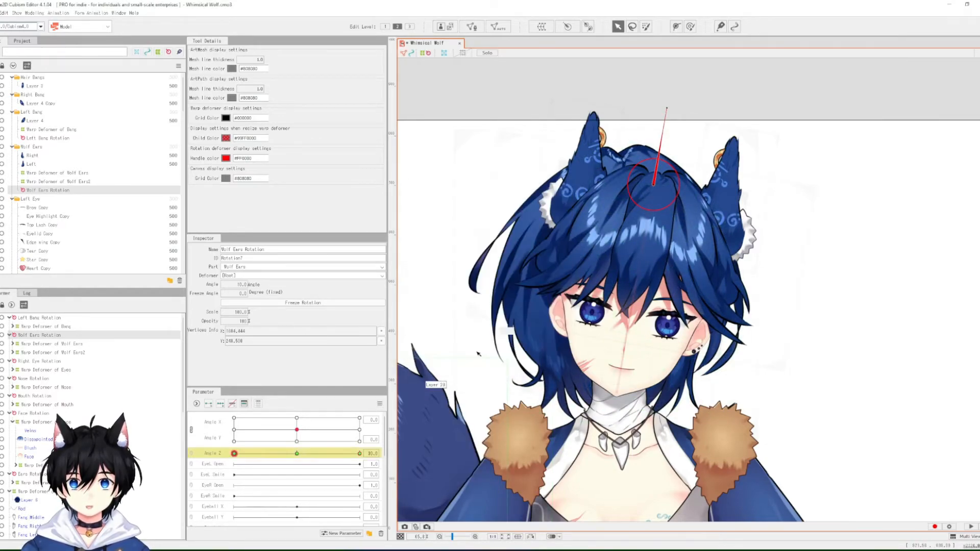
left_click(234, 453)
left_click(359, 454)
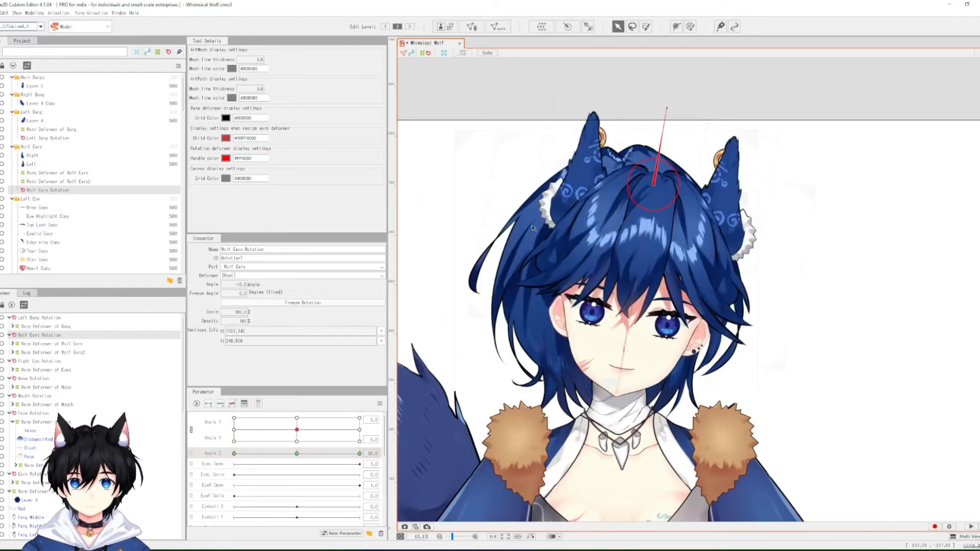
Step: Create a Back Hair Rotation deformer as parent of the back hair warp deformer and add three Angle Z keys to it
left_click(524, 220)
scroll(66, 238, "down", 1)
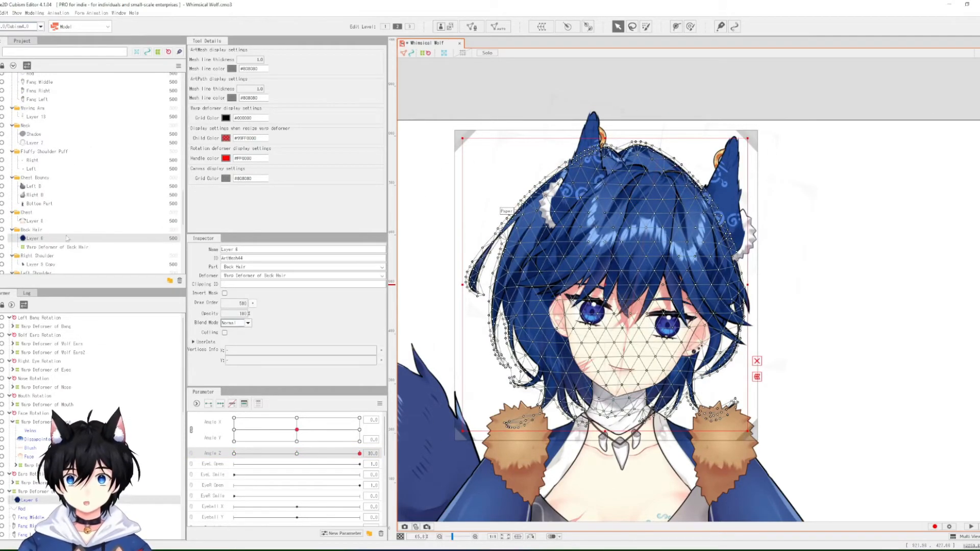
left_click(34, 247)
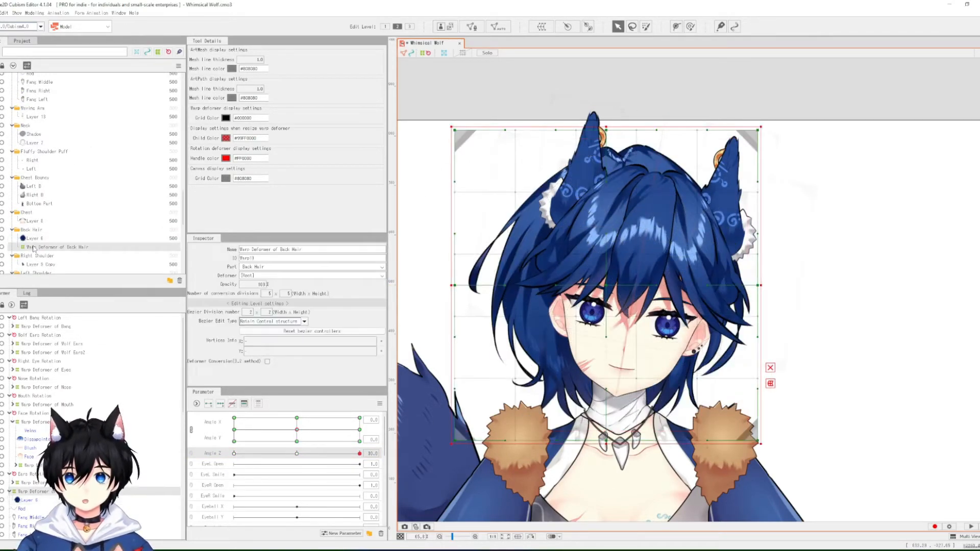
left_click(567, 26)
left_click(585, 382)
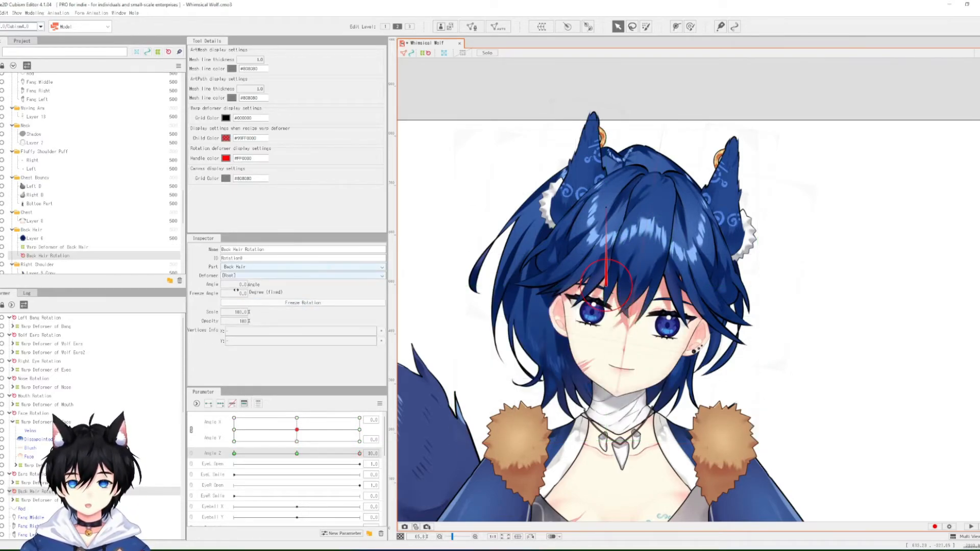
Step: Set the Back Hair Rotation deformer's angle to 10 at Angle Z 30 and nudge it right to follow the tilted head
key("Return")
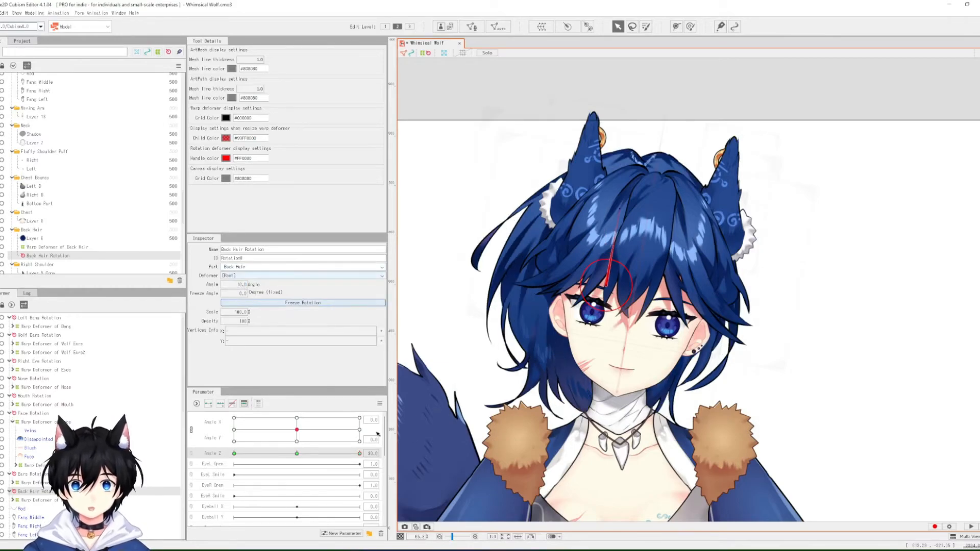
left_click(608, 286)
key("Right")
key("Right")
key("Right")
key("Right")
key("Right")
key("Right")
key("Right")
key("Right")
key("Right")
key("Right")
key("Right")
key("Right")
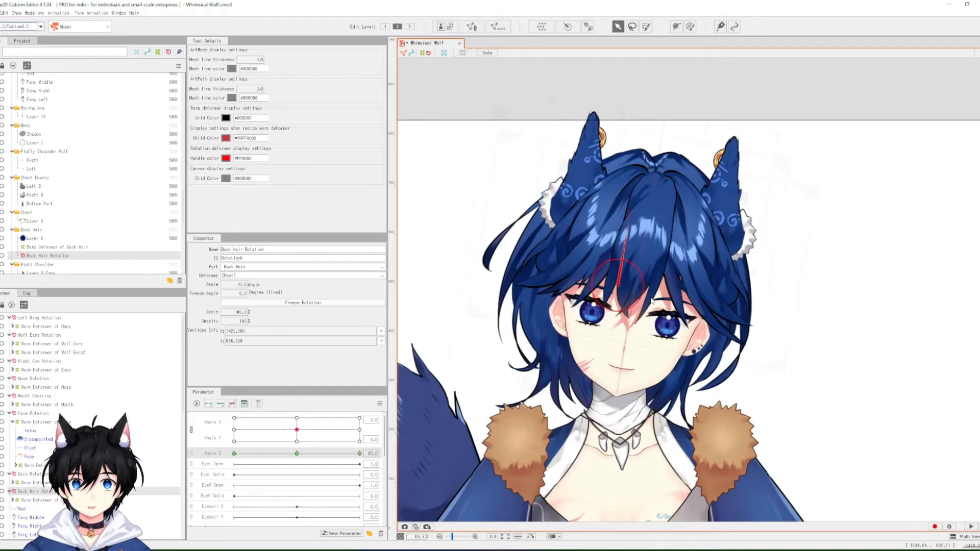
scroll(653, 300, "up", 5)
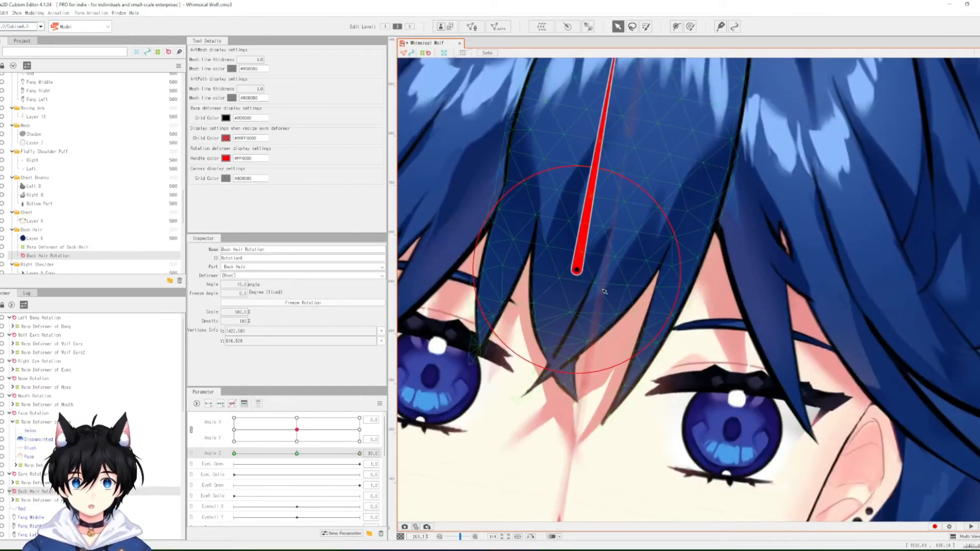
key("Right")
key("Right")
key("Right")
key("Right")
key("Right")
key("Right")
key("Right")
key("Right")
key("Right")
key("Right")
key("Right")
key("Right")
key("Right")
key("Right")
key("Right")
key("Right")
key("Right")
key("Right")
key("Right")
key("Right")
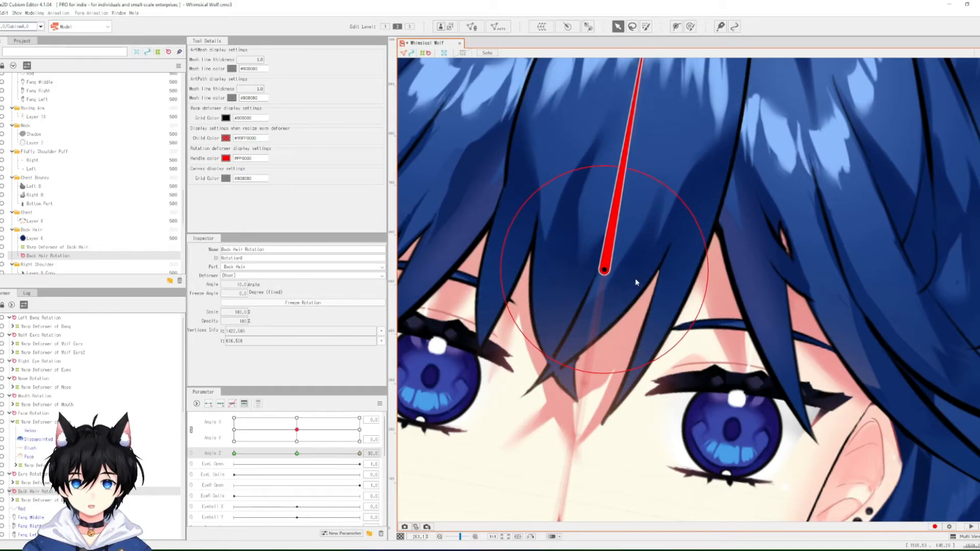
scroll(637, 283, "down", 6)
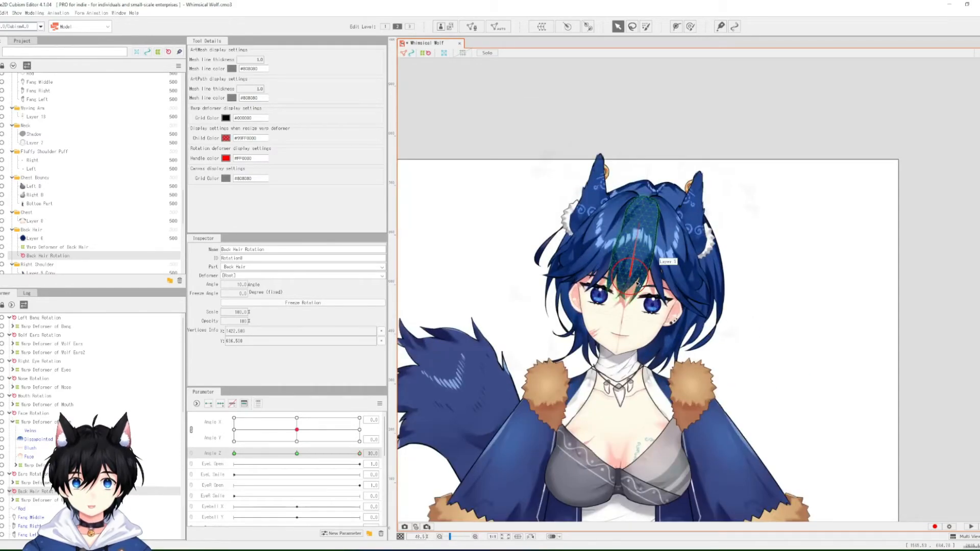
scroll(658, 219, "up", 1)
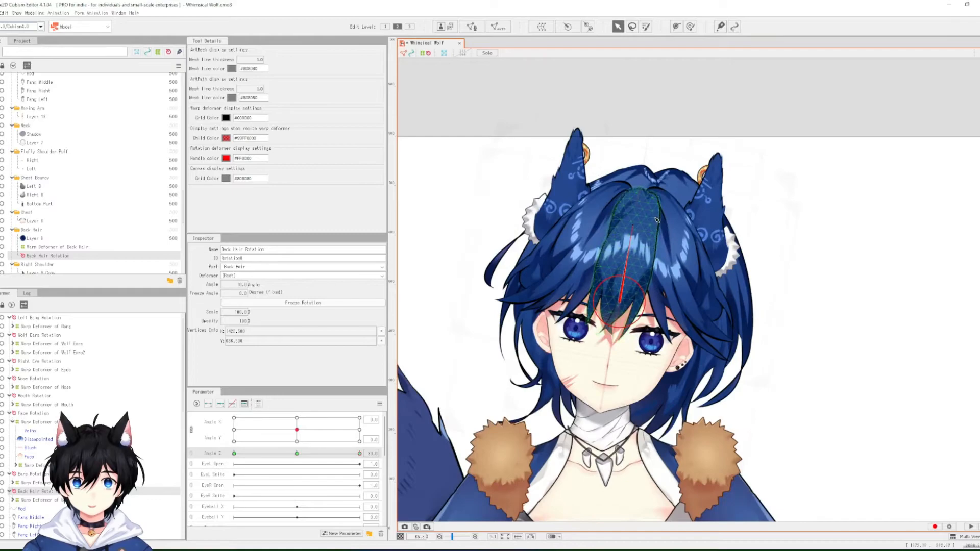
scroll(657, 219, "up", 2)
scroll(656, 222, "down", 1)
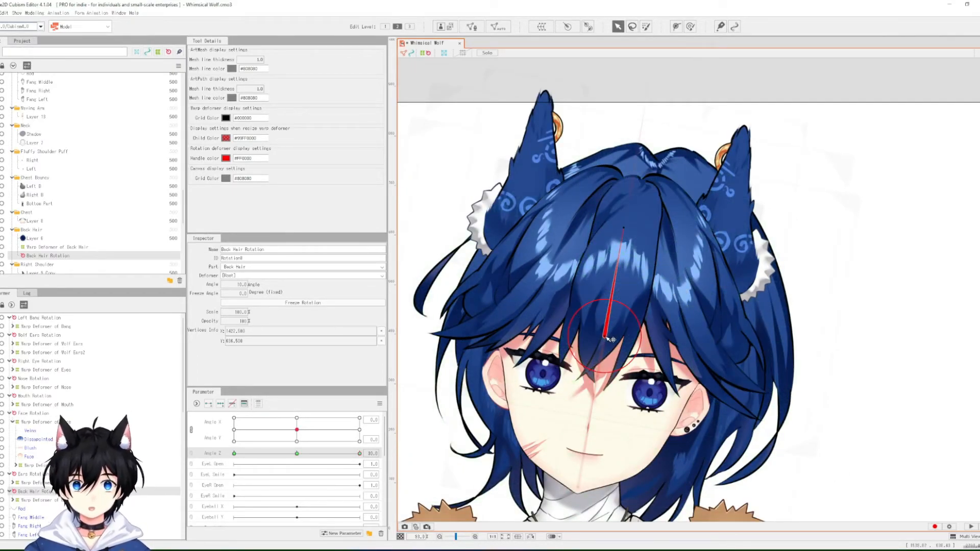
Step: Try nudging the Back Hair Rotation deformer left at Angle Z 30 to sit behind the bangs
key("Left")
key("Left")
key("Left")
key("Left")
key("Left")
key("Left")
key("Left")
key("Left")
key("Left")
key("Left")
key("Left")
key("Left")
key("Left")
key("Left")
key("Left")
key("Left")
key("Left")
key("Left")
key("Left")
key("Left")
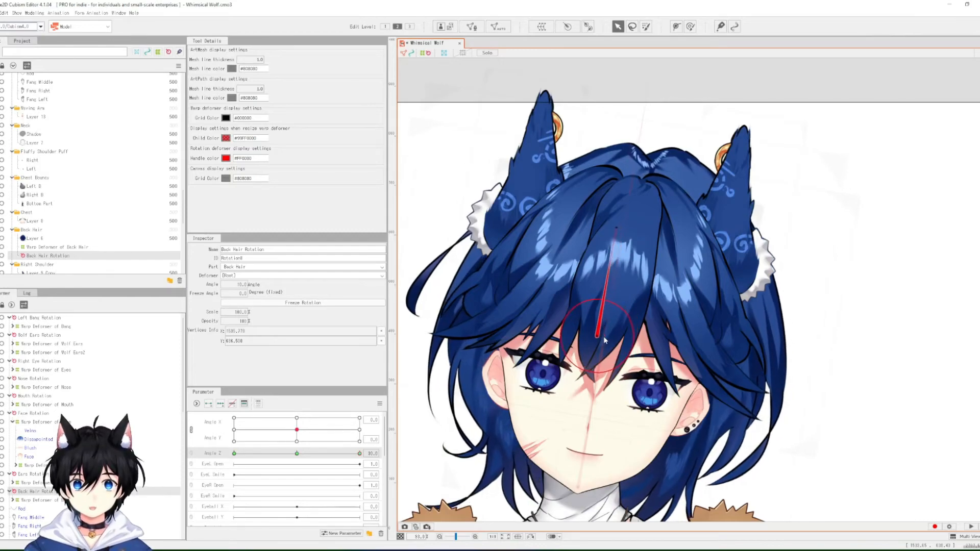
key("Left")
key("Left")
key("Left")
key("Left")
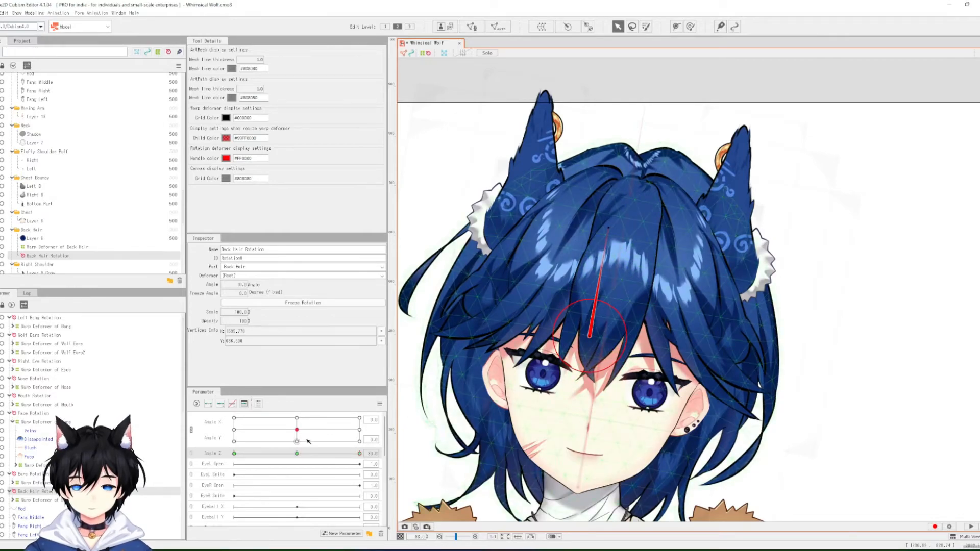
Step: Undo the leftward nudges of the Back Hair Rotation deformer at Angle Z 30
key("ctrl+z")
key("ctrl+z")
key("ctrl+z")
key("ctrl+z")
key("ctrl+z")
key("ctrl+z")
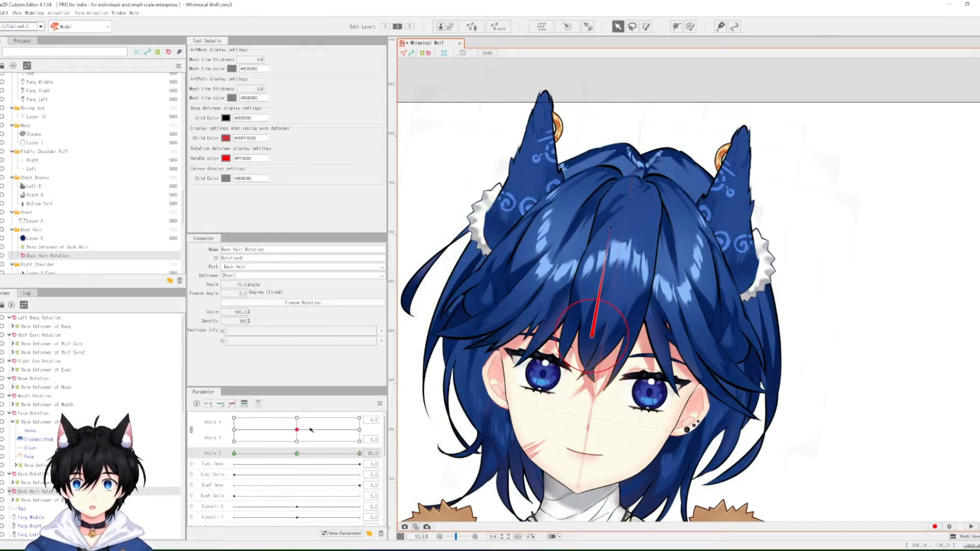
key("ctrl+z")
key("ctrl+z")
key("ctrl+z")
key("ctrl+z")
key("ctrl+z")
key("ctrl+z")
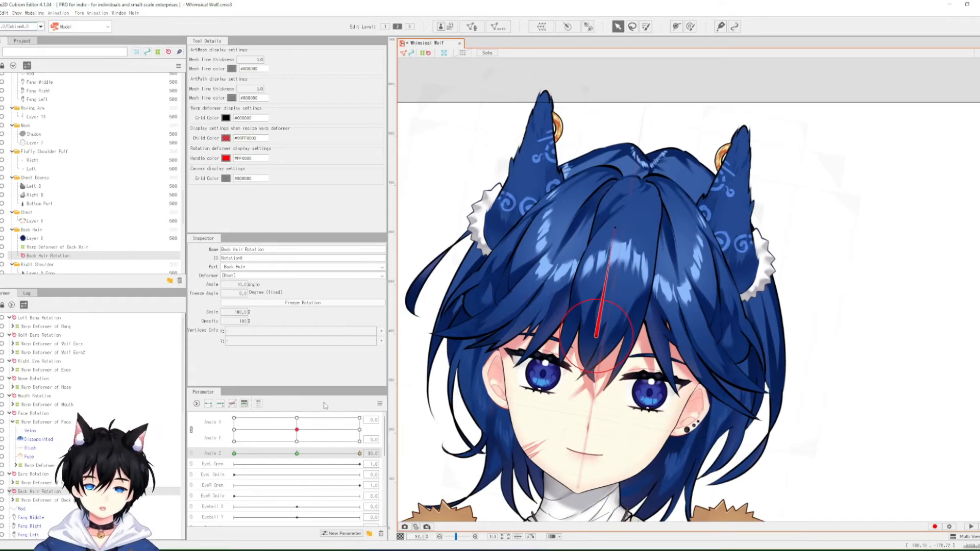
key("ctrl+z")
key("ctrl+z")
key("ctrl+z")
key("ctrl+z")
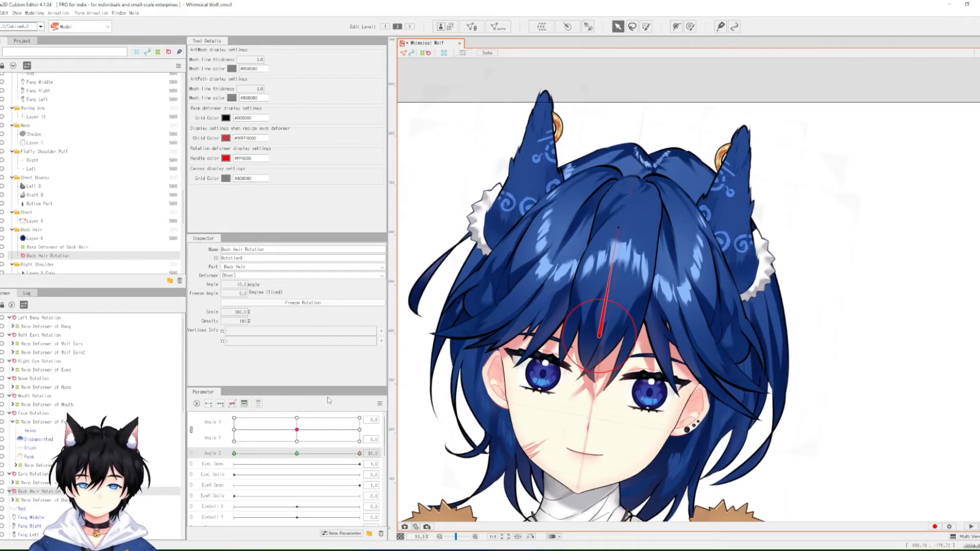
key("ctrl+z")
key("ctrl+z")
key("ctrl+z")
key("ctrl+z")
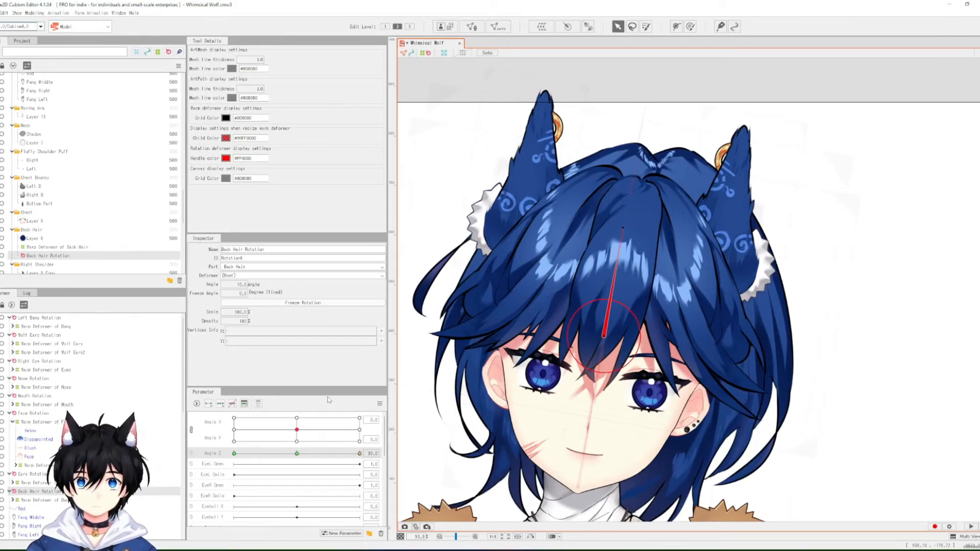
key("ctrl+z")
key("ctrl+z")
key("ctrl+z")
key("ctrl+z")
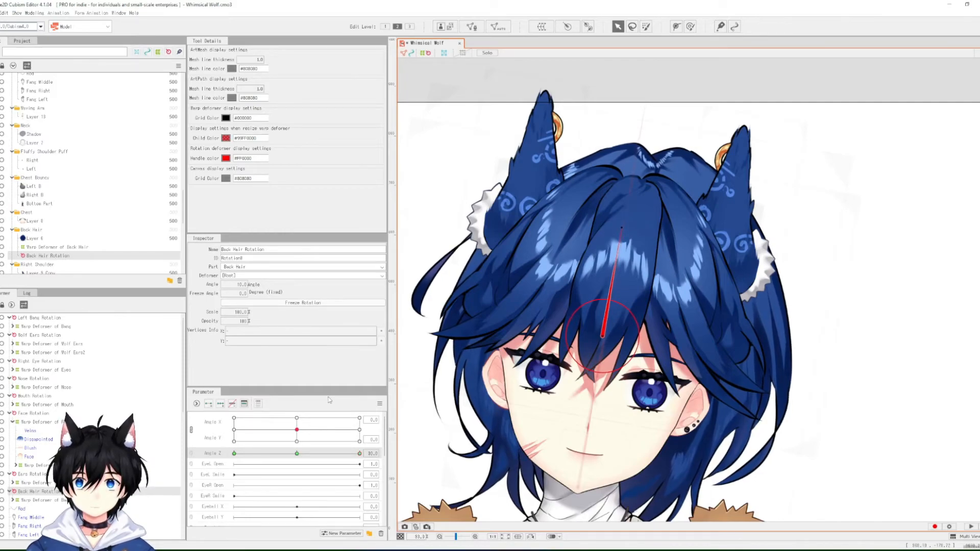
Step: Try nudging the Back Hair Rotation deformer left at Angle Z 30 to shift the back hair behind the tilted head
key("Left")
key("Left")
key("Left")
key("Left")
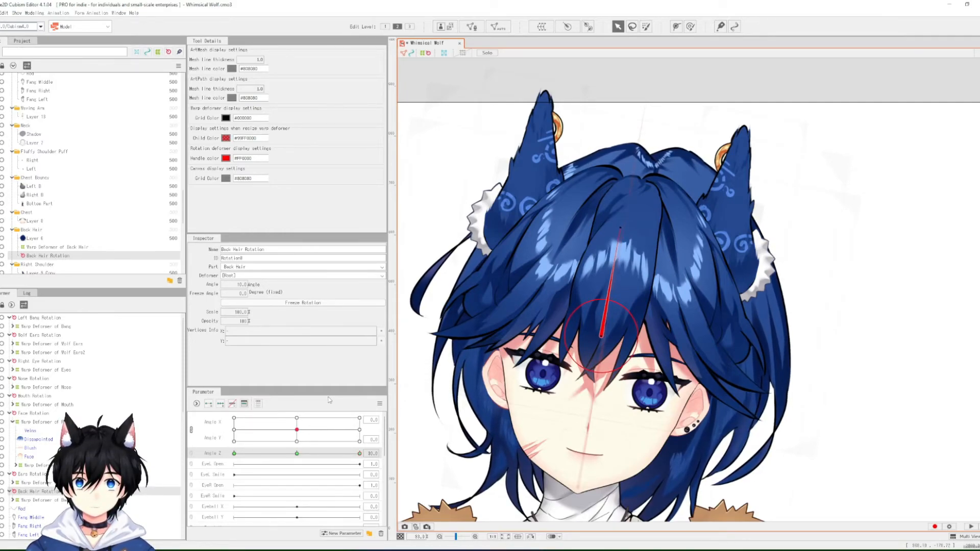
key("Left")
key("Left")
key("Left")
key("Left")
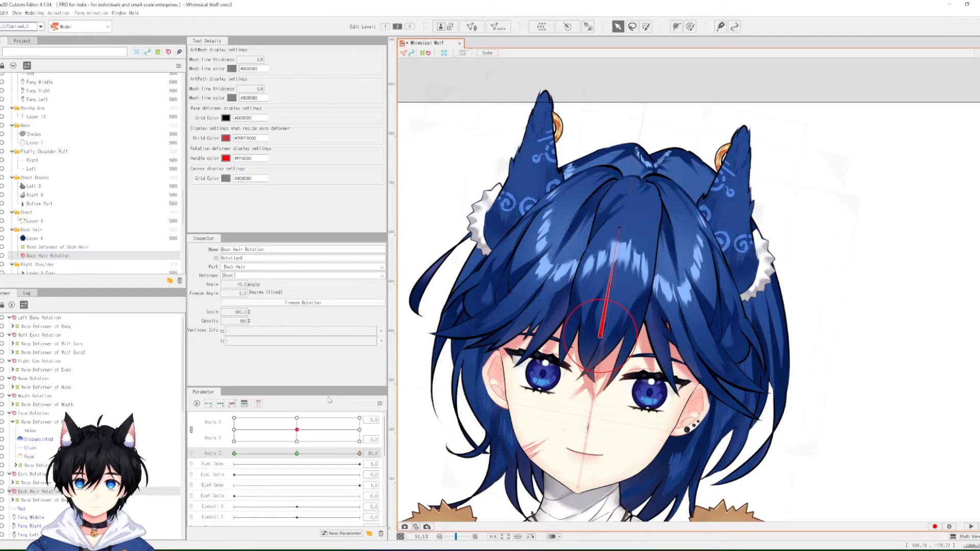
key("Left")
key("Left")
key("Left")
key("Left")
key("Left")
key("Left")
key("Left")
key("Left")
key("Left")
key("Left")
key("Left")
key("Left")
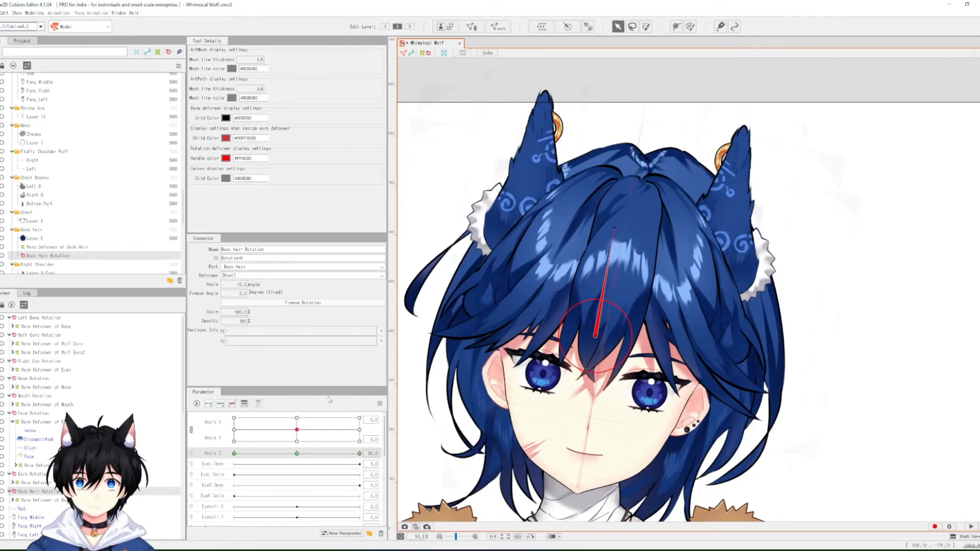
key("Left")
key("Left")
key("Left")
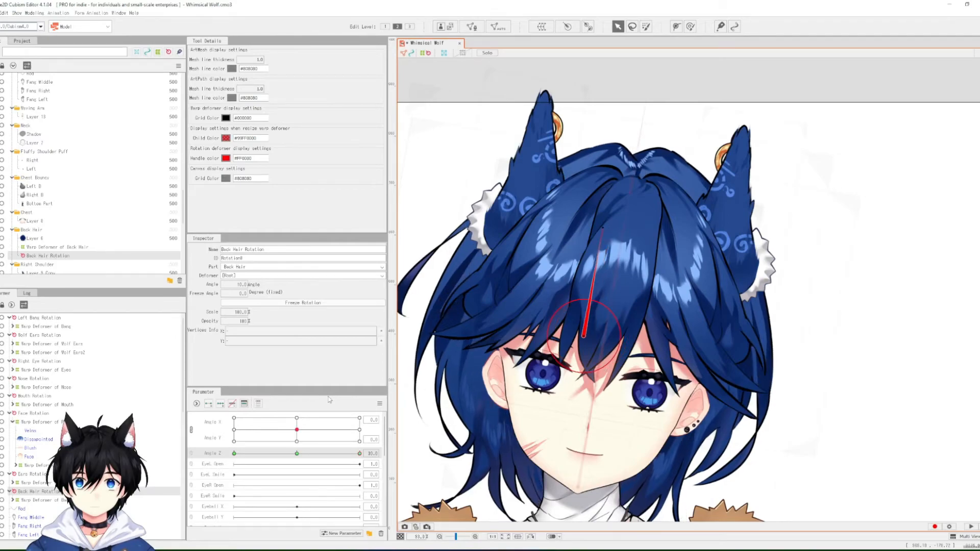
key("Left")
key("Left")
key("Left")
key("Left")
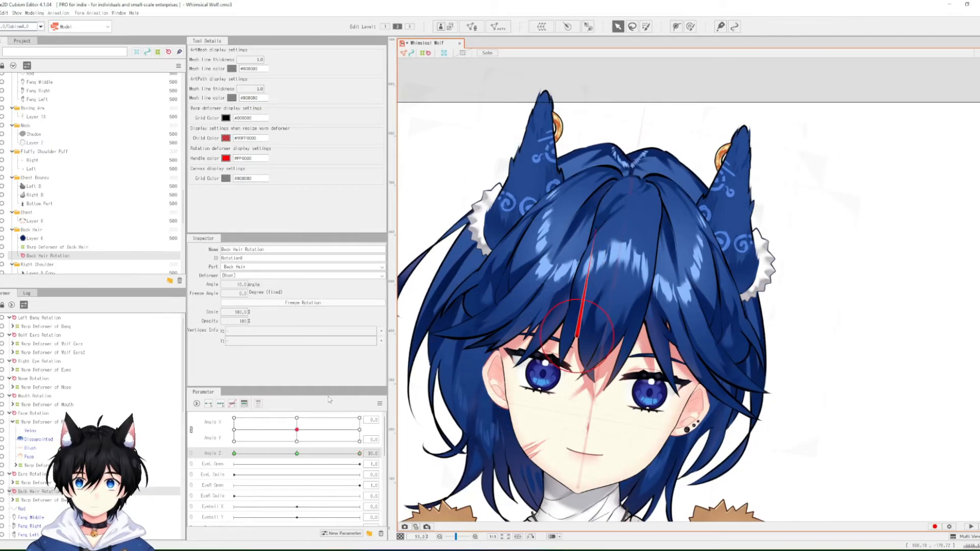
key("Left")
key("Left")
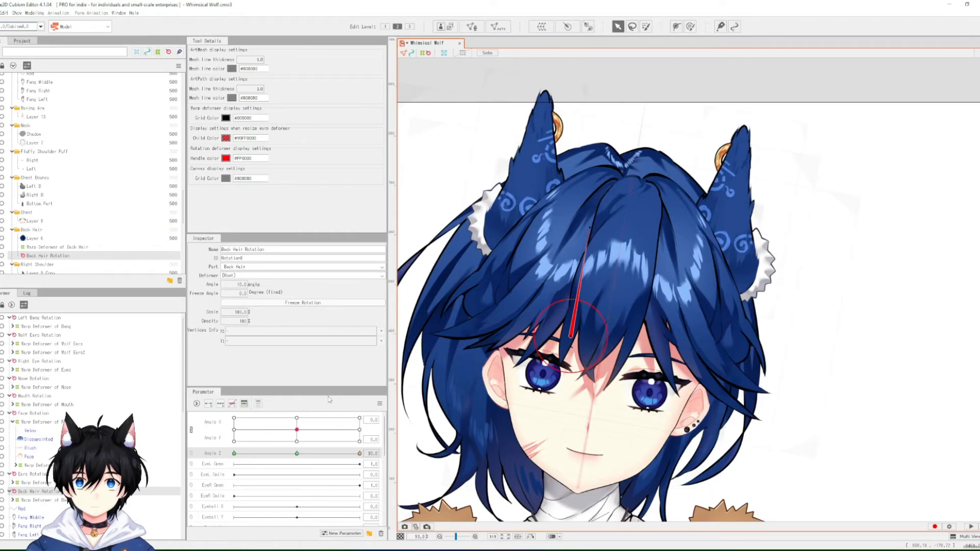
Step: Undo the Back Hair Rotation deformer's nudges, tilt and keys, and shift its unkeyed pivot right toward the middle of the bangs
key("ctrl+z")
key("ctrl+z")
key("ctrl+z")
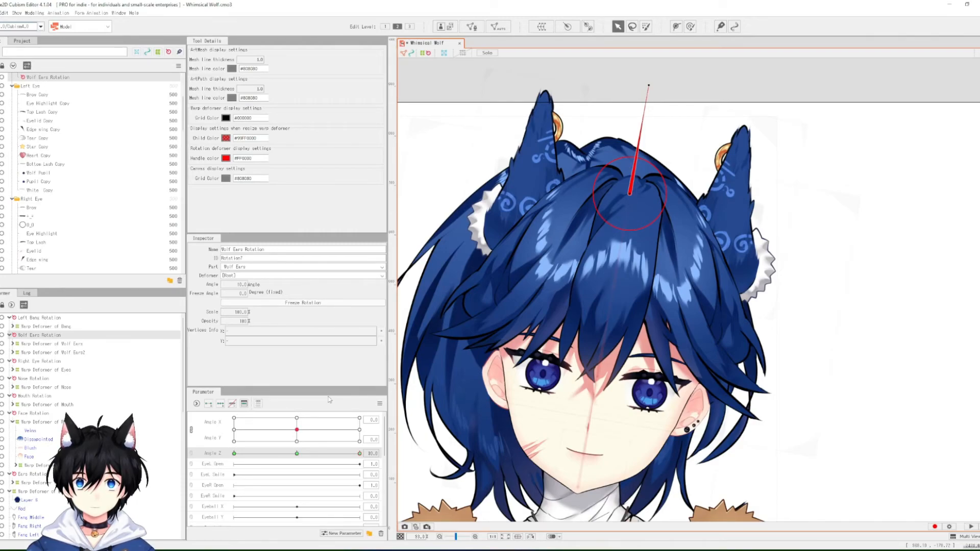
key("ctrl+y")
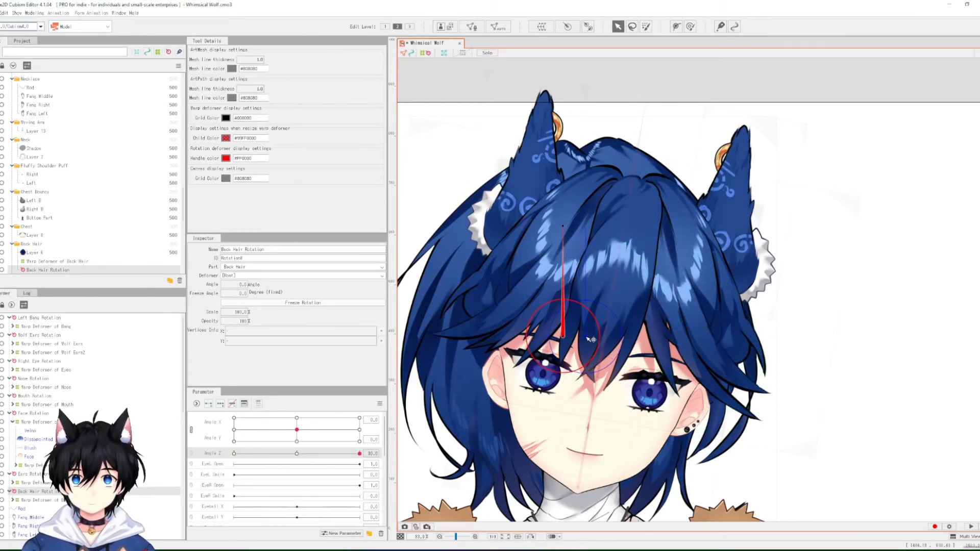
left_click_drag(587, 337, 586, 337)
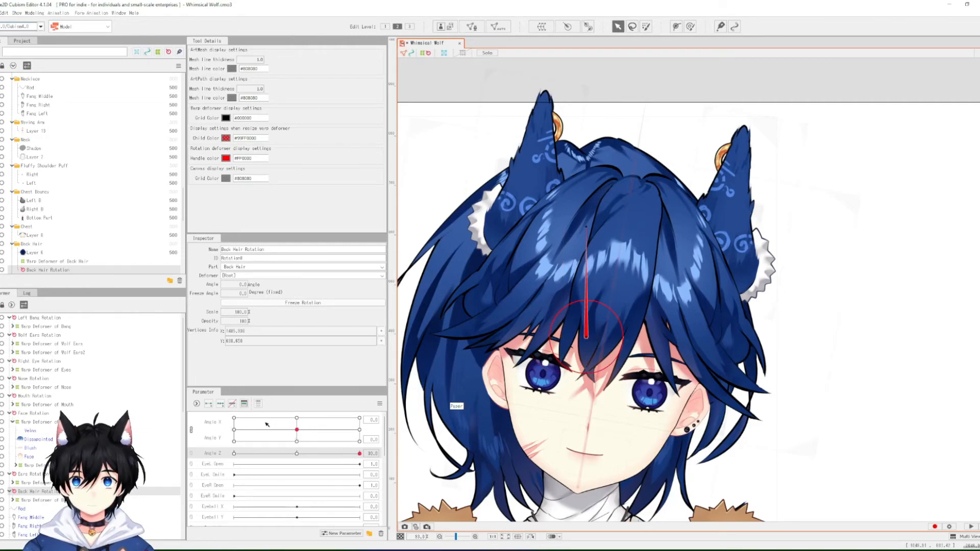
Step: Set the keyed Back Hair Rotation deformer's angle to 10 at Angle Z 30 and nudge it right behind the tilted bangs
left_click(240, 285)
type("10")
key("Return")
key("Right")
key("Right")
key("Right")
key("Right")
key("Right")
key("Right")
key("Right")
key("Right")
key("Right")
key("Right")
key("Right")
key("Right")
key("Right")
key("Right")
key("Right")
key("Right")
key("Right")
key("Right")
key("Right")
key("Right")
key("Right")
key("Right")
key("Right")
key("Right")
key("Right")
key("Right")
key("Right")
key("Right")
scroll(664, 338, "down", 2)
scroll(659, 346, "up", 2)
key("Right")
key("Right")
key("Right")
key("Right")
key("Right")
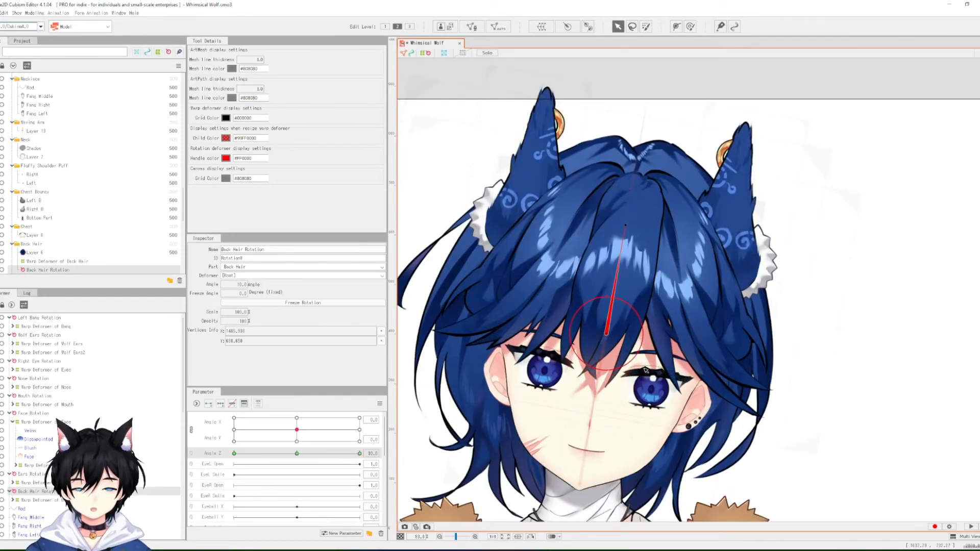
key("Right")
key("Right")
key("Right")
key("Right")
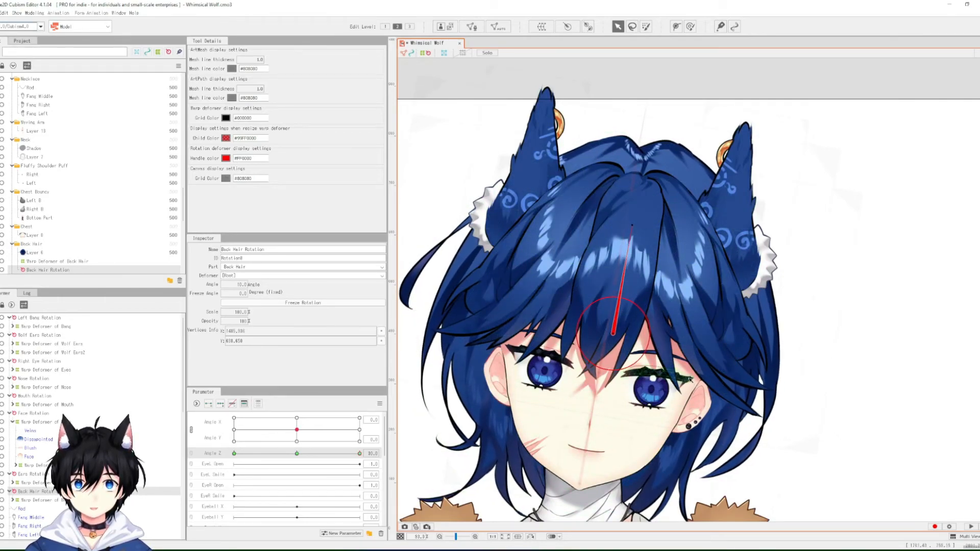
Step: Mirror the Back Hair Rotation deformer's Angle Z 30 pose to the negative side with Reflect Motion
left_click(380, 404)
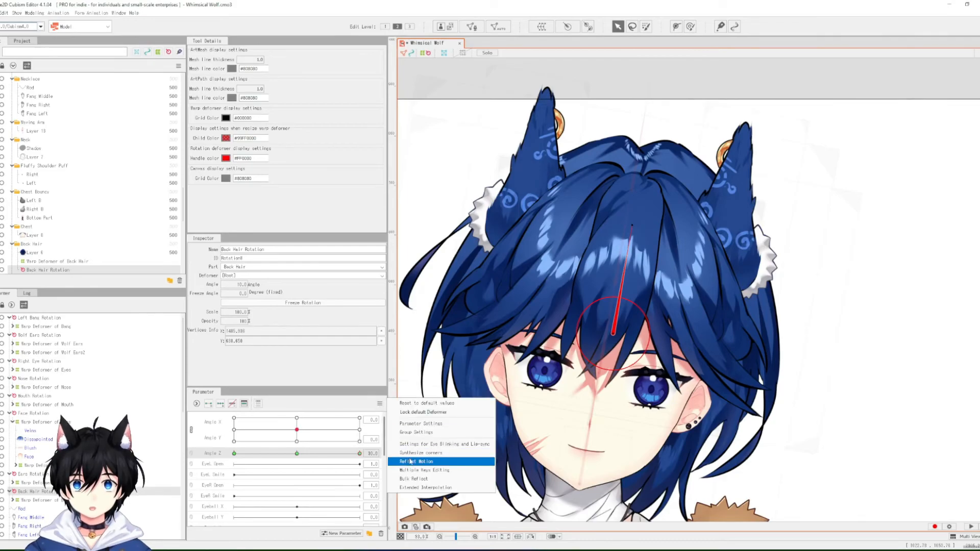
left_click(429, 462)
left_click(474, 354)
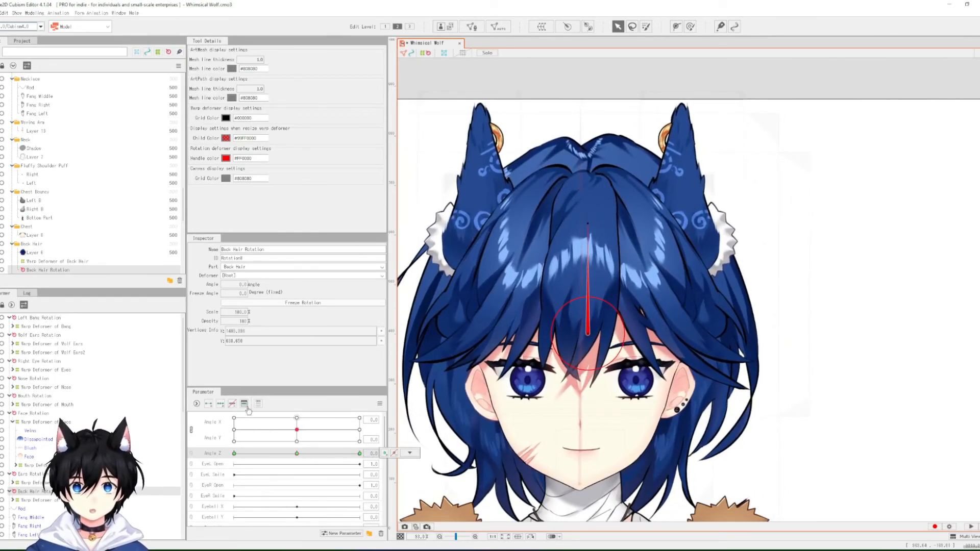
Step: Preview the head movement in the Physics/Scene Blending Settings by swinging Angle Z, and close the preview
left_click(39, 14)
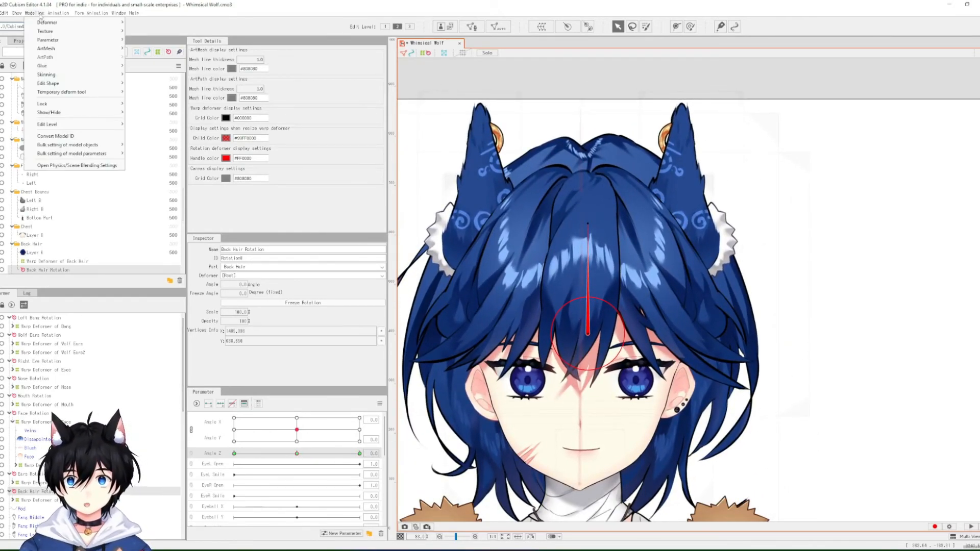
left_click(79, 166)
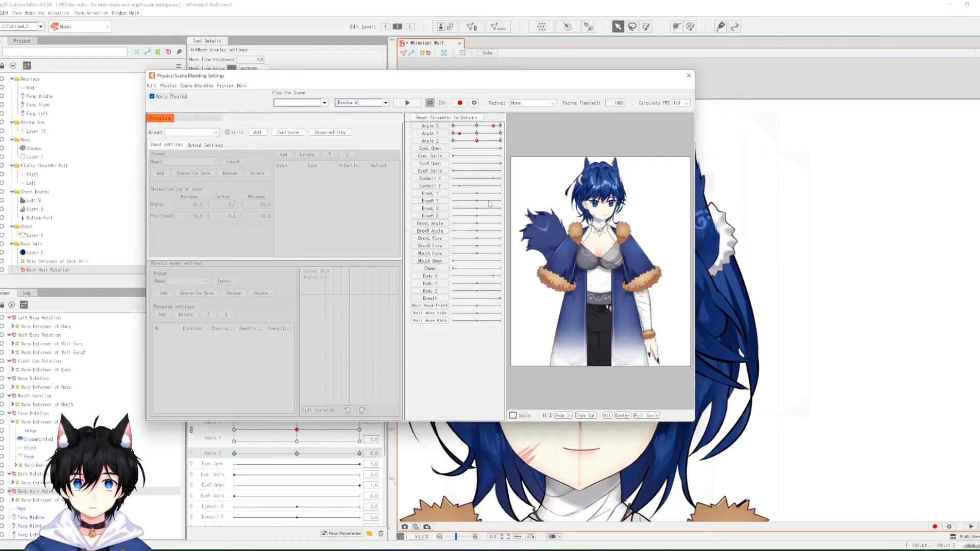
left_click_drag(477, 141, 586, 159)
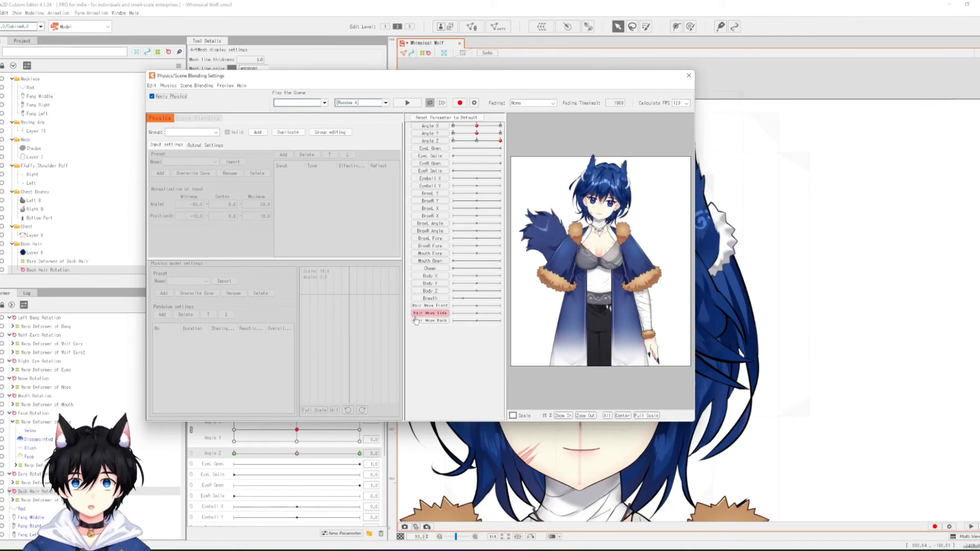
left_click(688, 75)
scroll(613, 327, "down", 3)
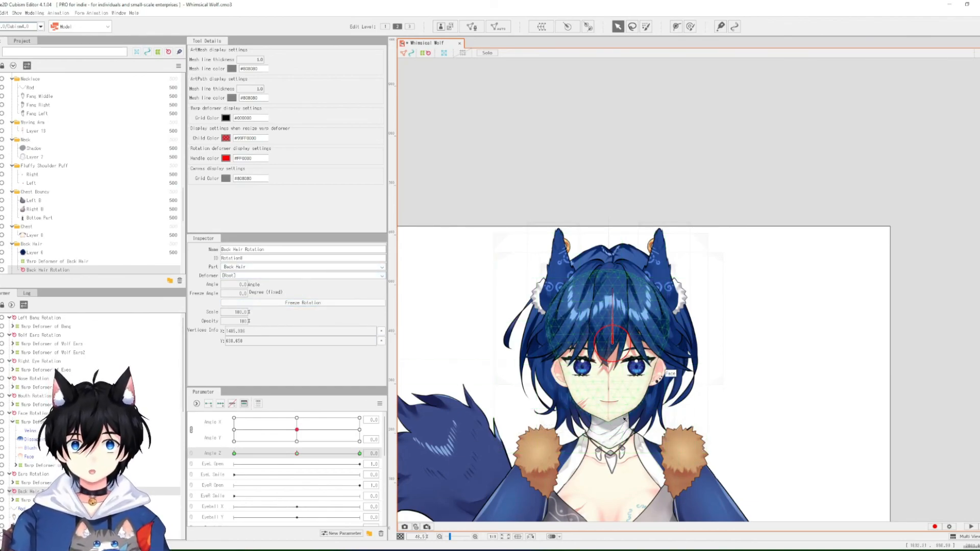
scroll(649, 355, "up", 3)
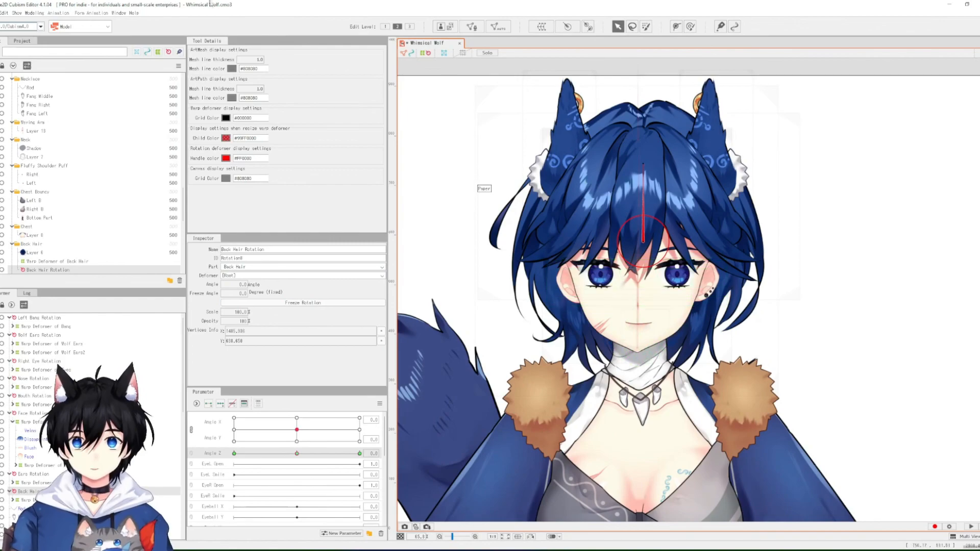
Step: Save the Whimsical Wolf model file and restore the editor window to full size
left_click(967, 4)
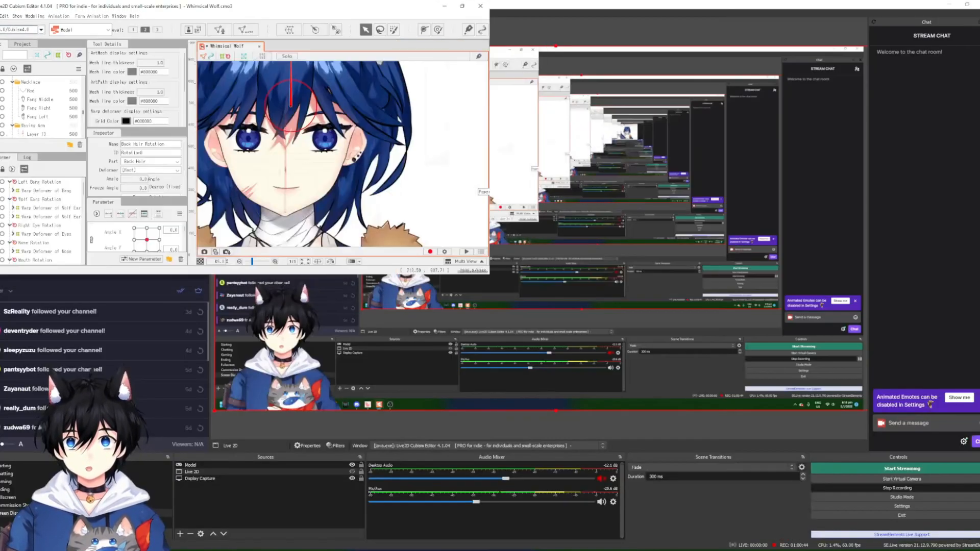
left_click(465, 4)
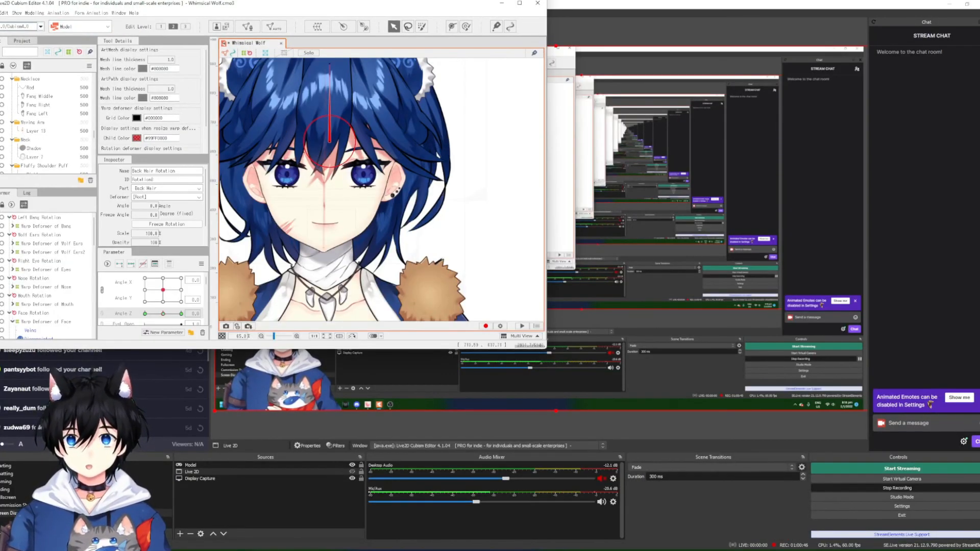
left_click(0, 13)
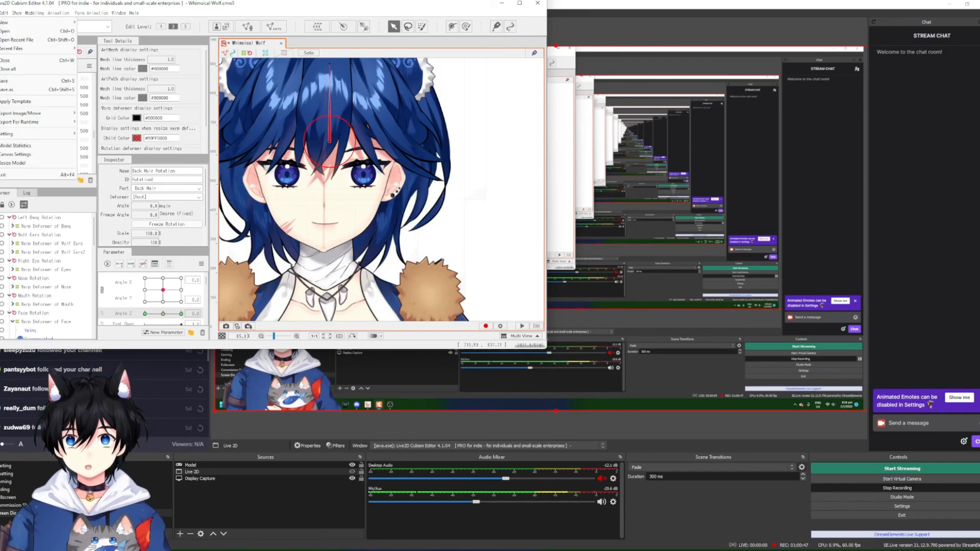
left_click(5, 81)
left_click(523, 4)
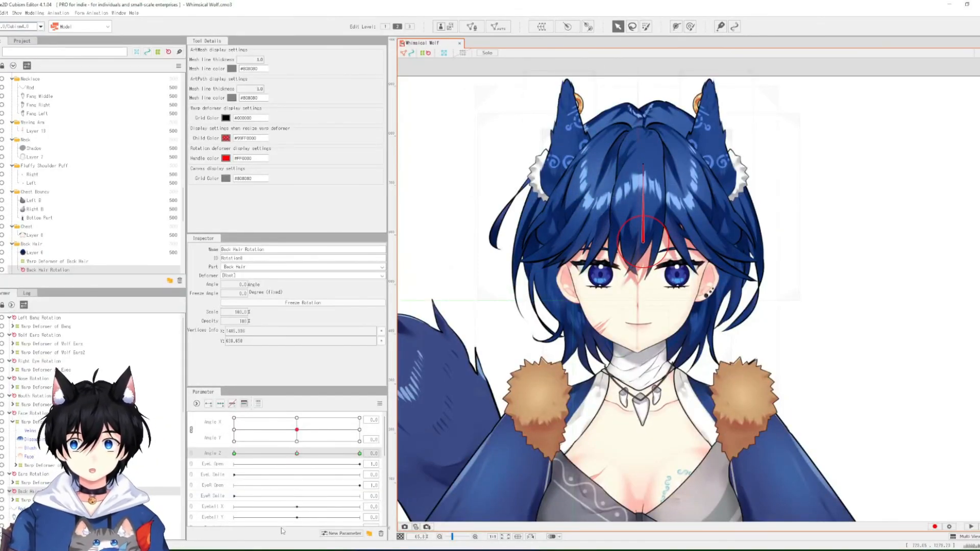
mouse_move(206, 550)
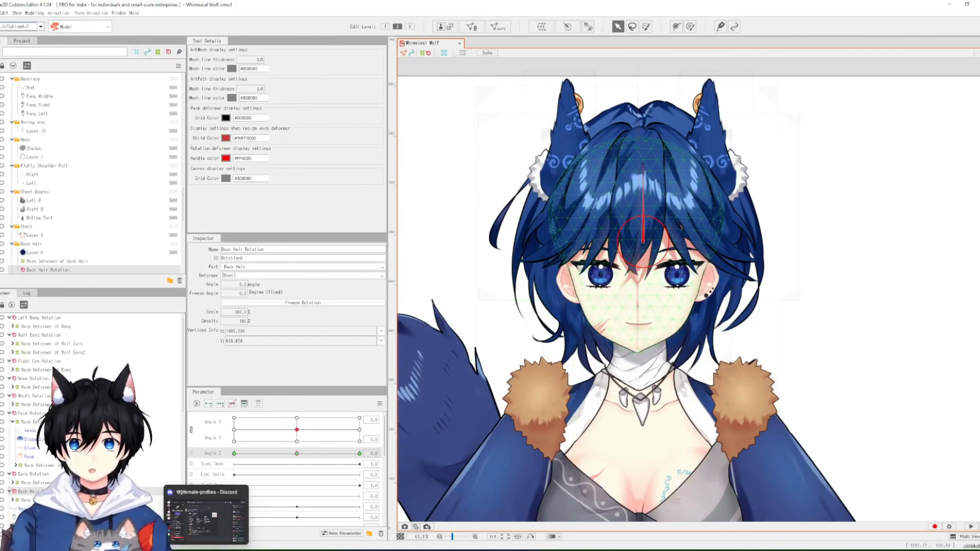